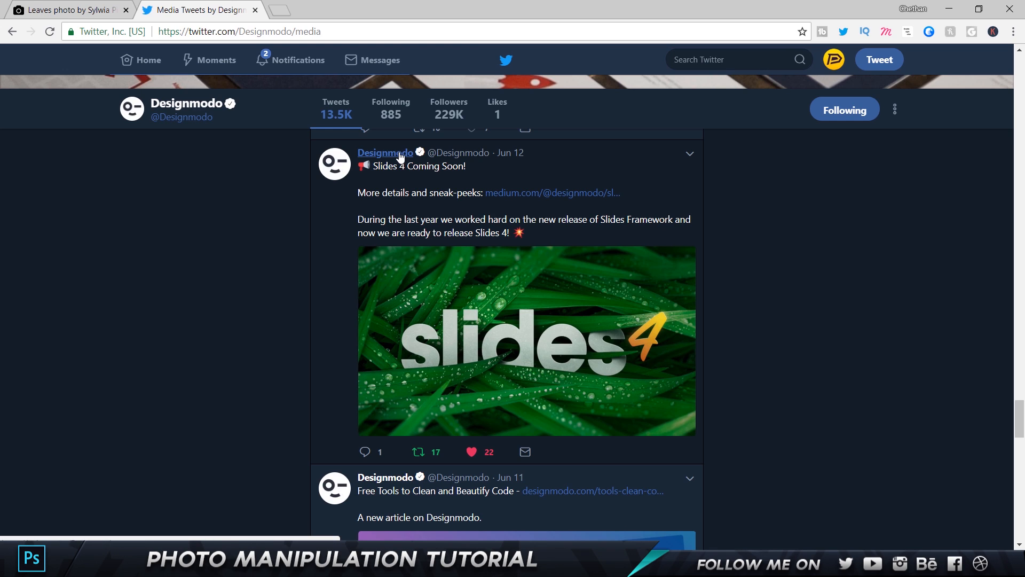
Enlarge the Slides 4 artwork in Designmodo's tweet to study it as the reference.
scroll(719, 288, down, 3)
scroll(716, 283, up, 3)
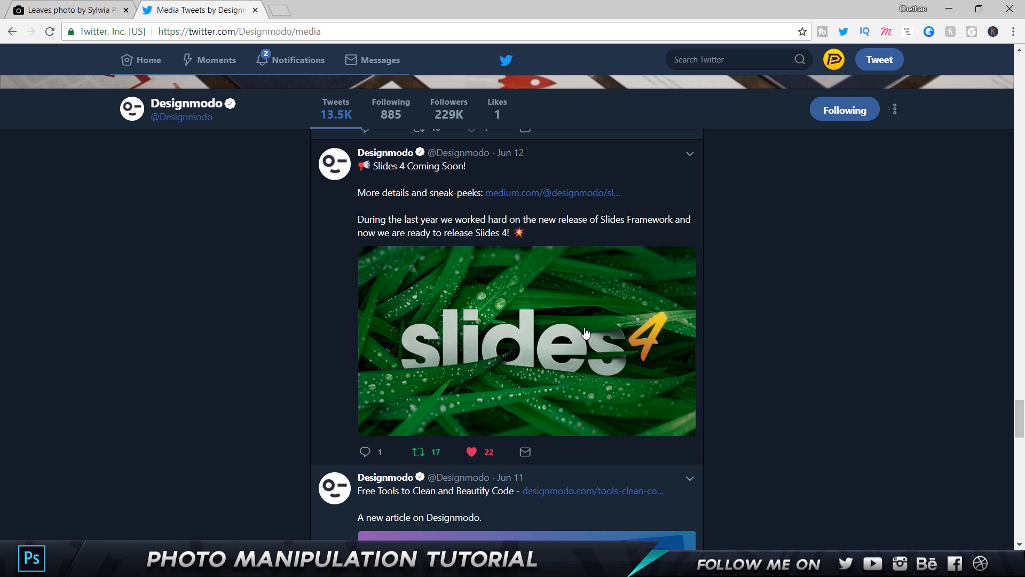
click(523, 329)
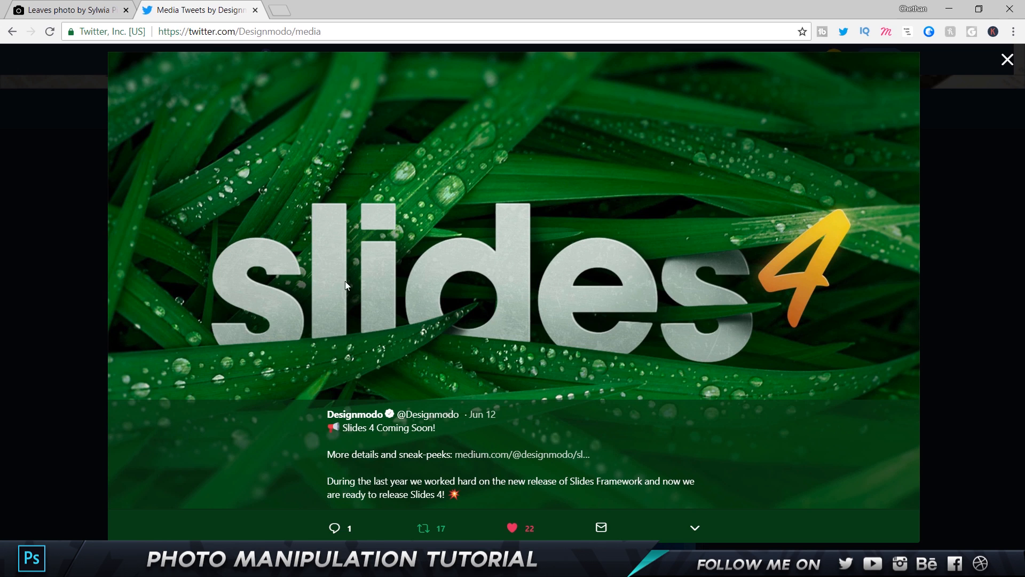
View the dewy grass leaves photo from the Unsplash grass results, and return to the Slides 4 reference artwork.
key(ctrl+shift+Tab)
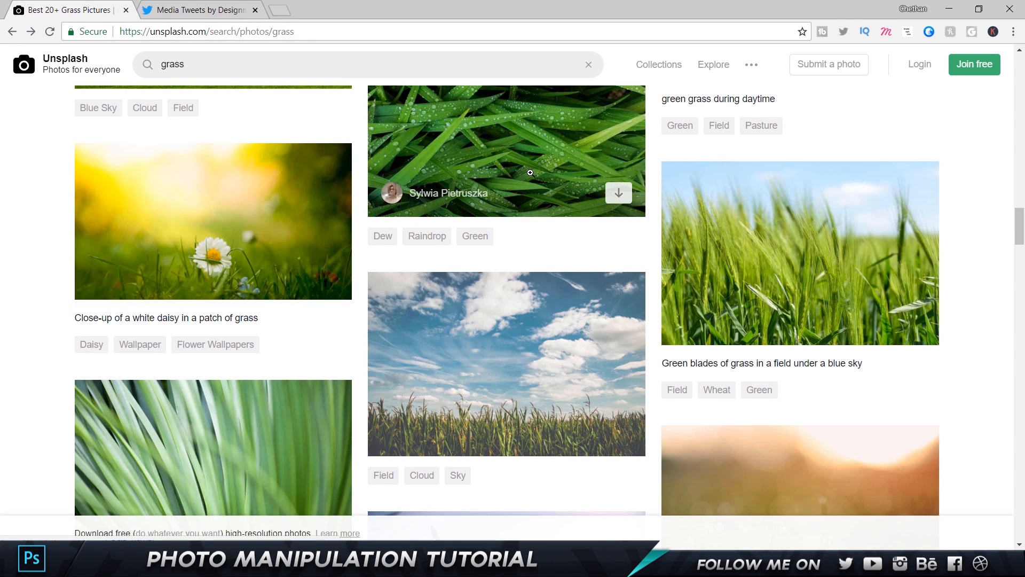
click(531, 173)
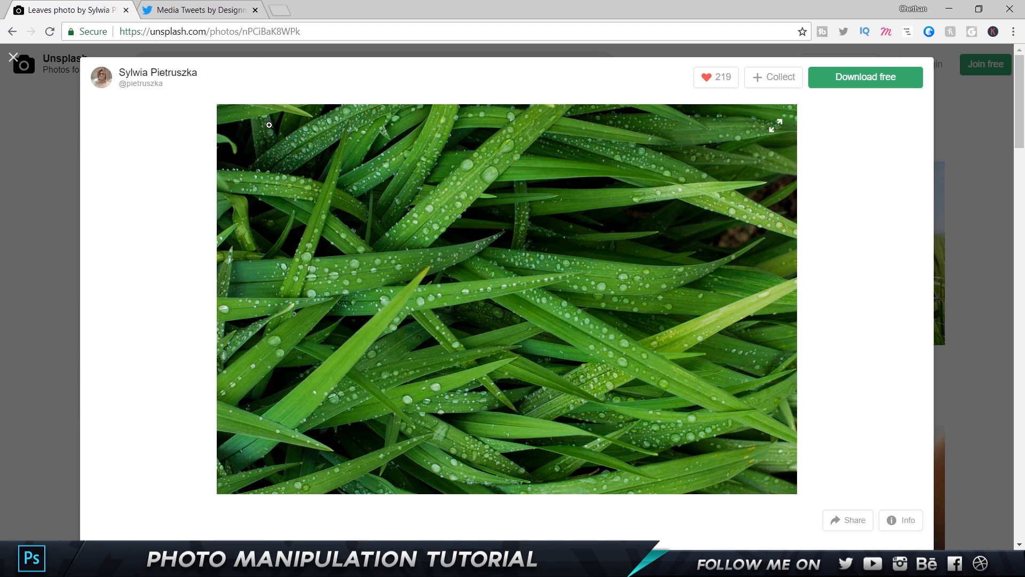
click(299, 32)
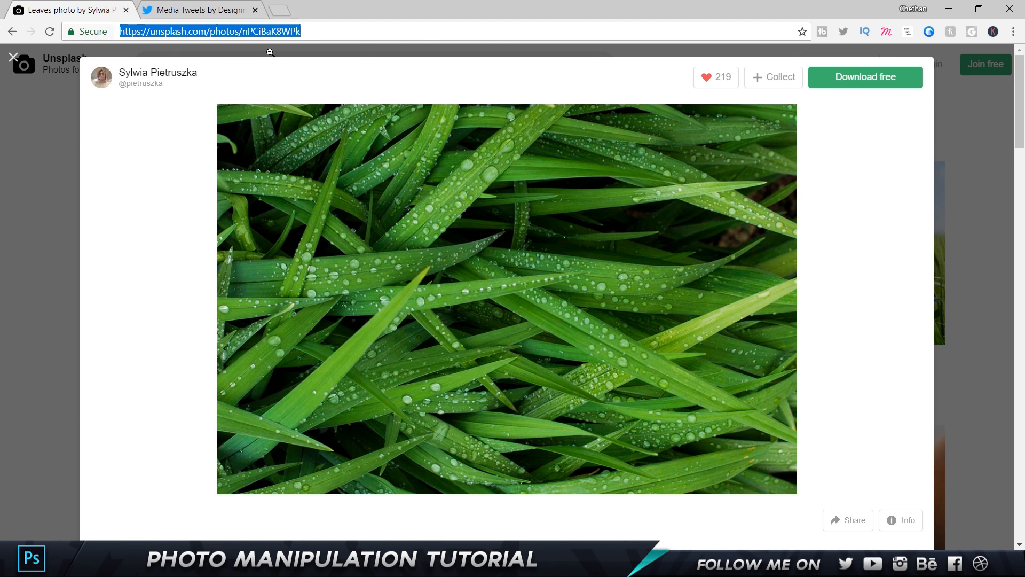
key(ctrl+Tab)
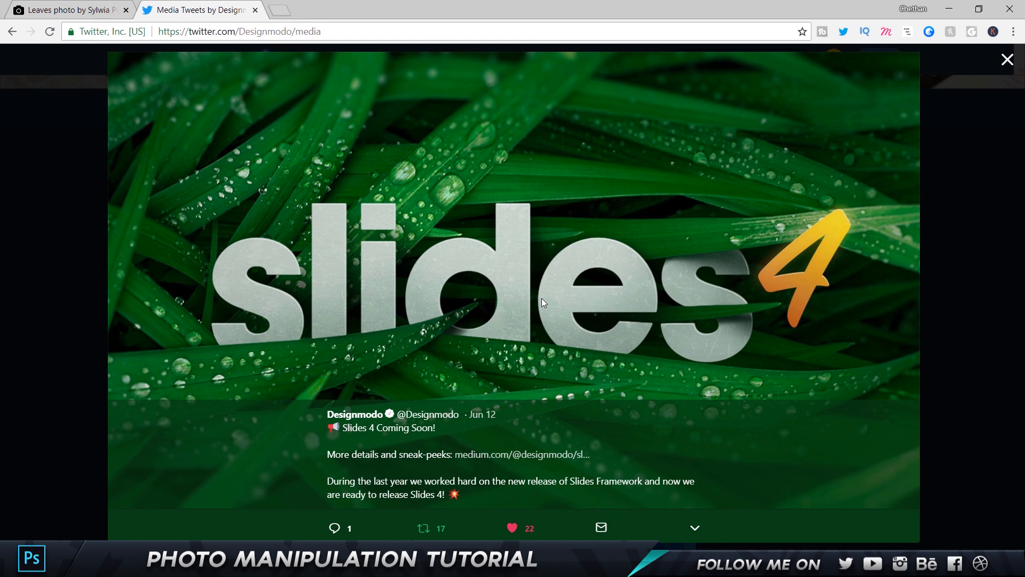
Switch to Photoshop and create a new document 1920 pixels wide and 1080 pixels high.
key(alt+Tab)
click(37, 11)
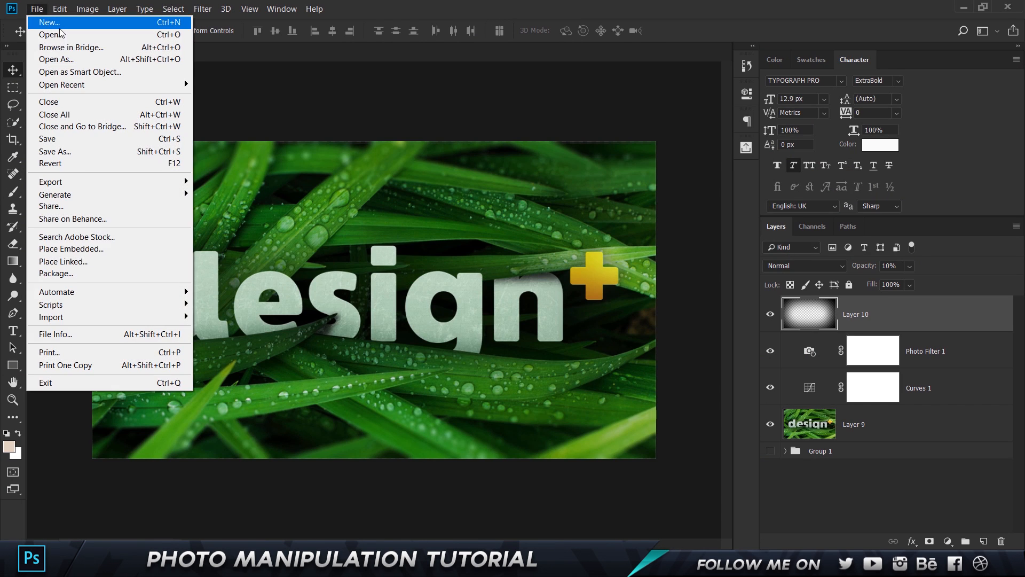
key(Escape)
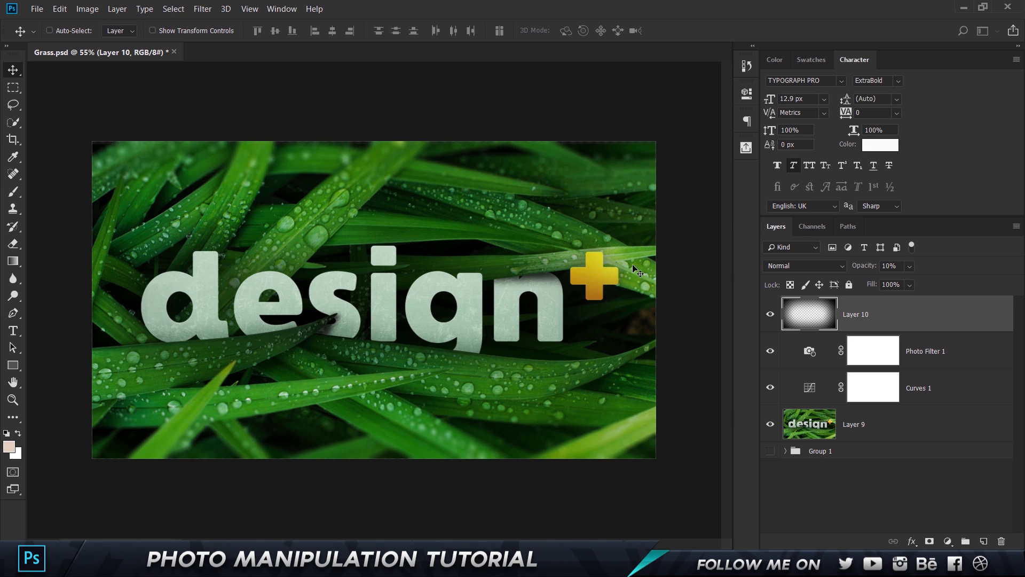
key(ctrl+n)
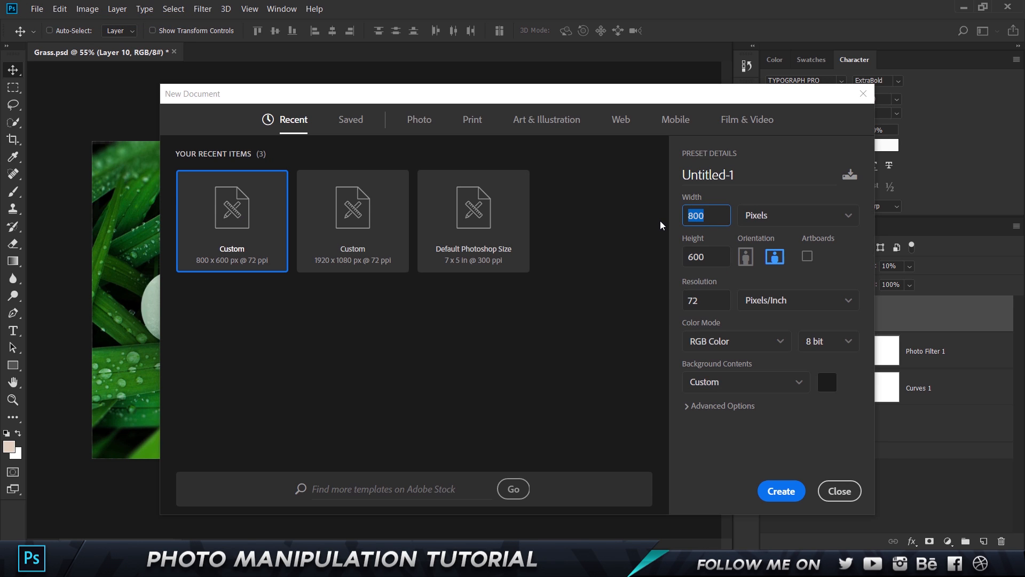
text(1920)
key(Tab)
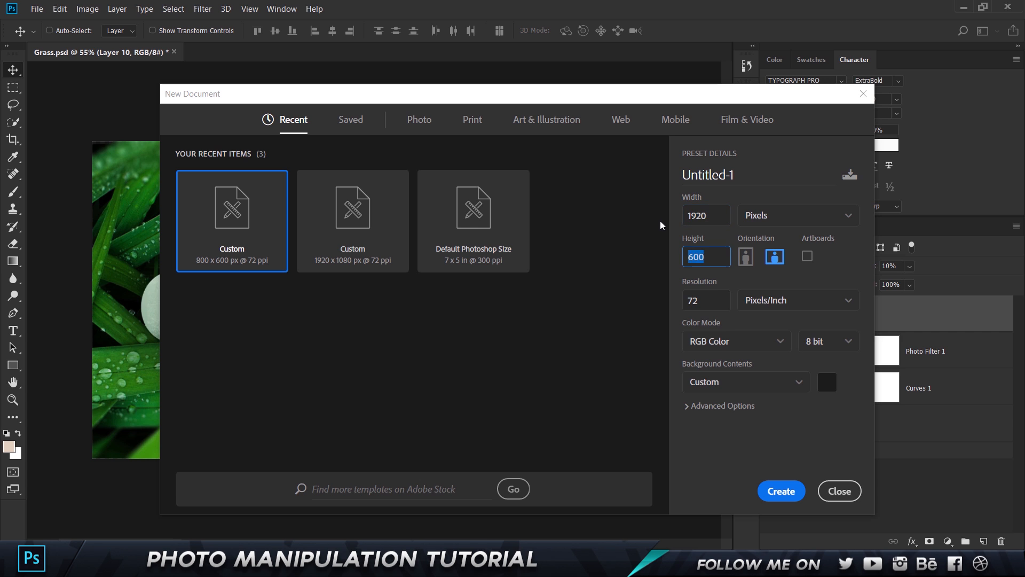
text(1080)
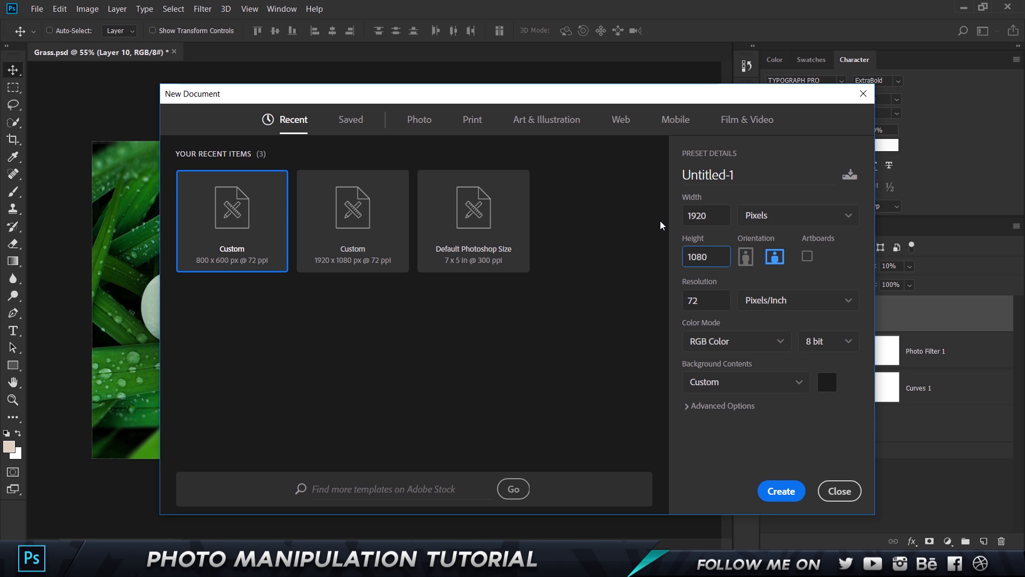
key(Return)
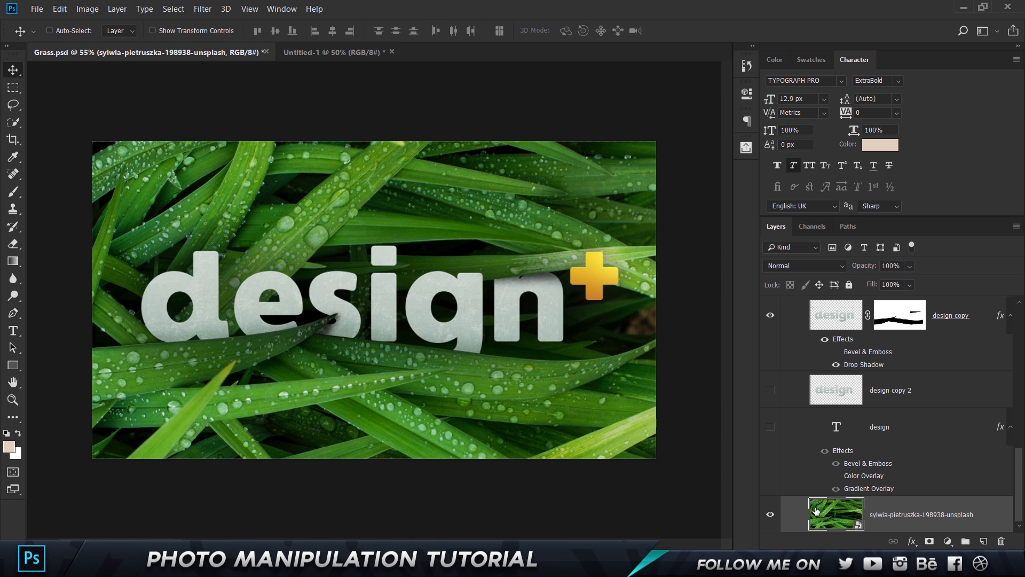
Copy the grass photo layer from Grass.psd into the new document and delete the Background layer there.
key(ctrl+a)
key(ctrl+c)
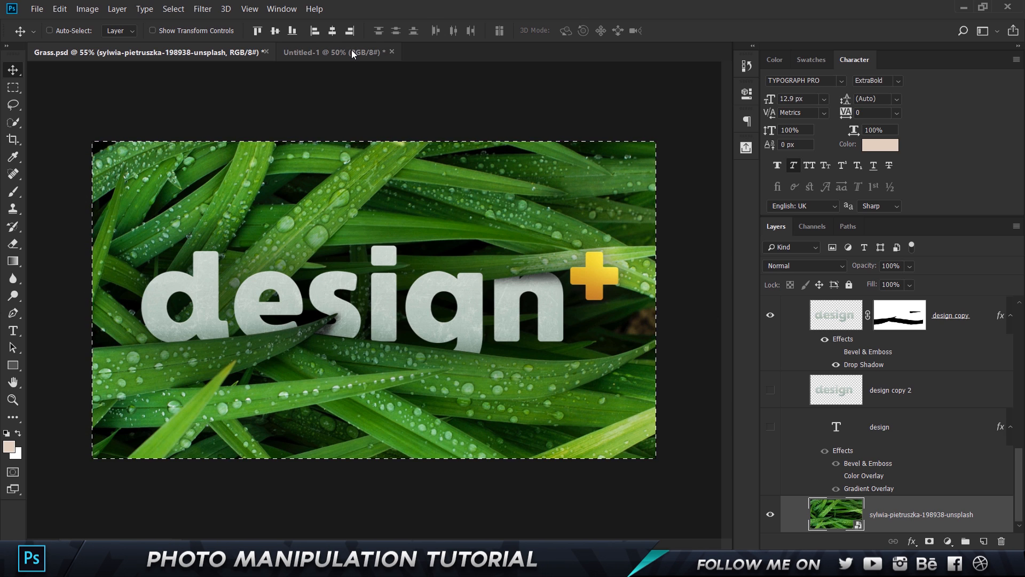
click(350, 51)
key(ctrl+v)
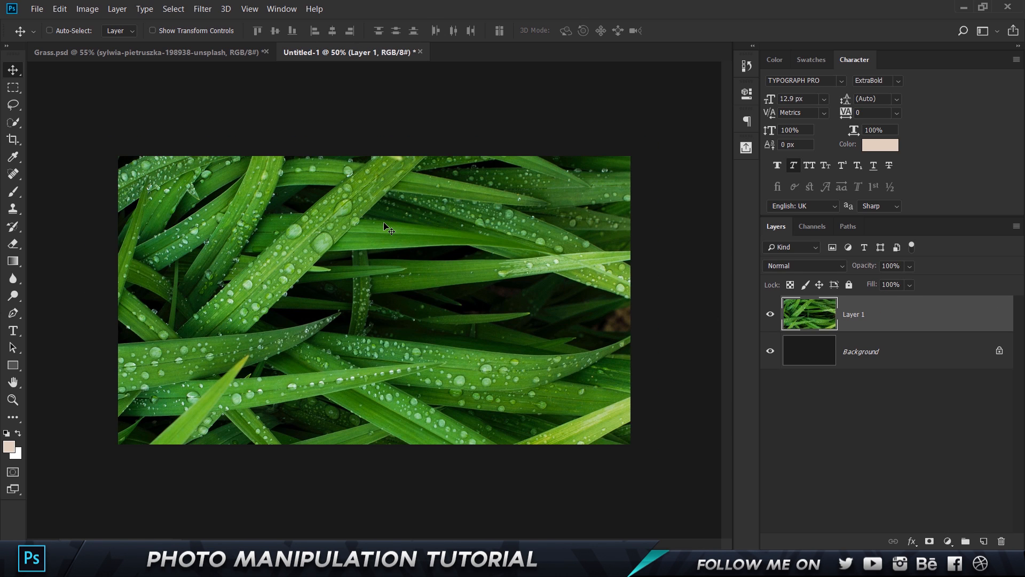
click(901, 363)
key(Delete)
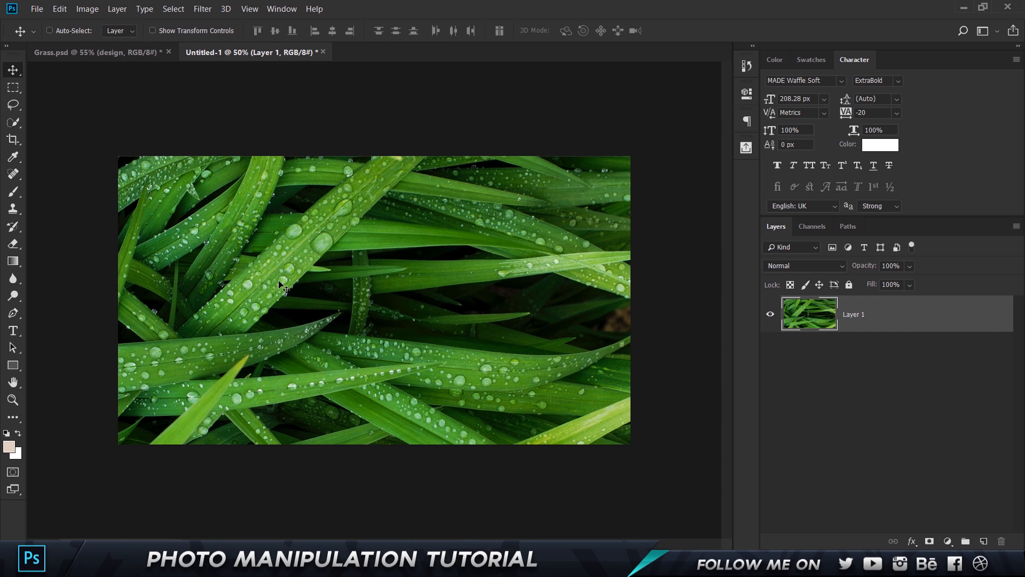
Add the text "design" over the grass in white MADE Waffle Soft ExtraBold.
key(t)
click(245, 308)
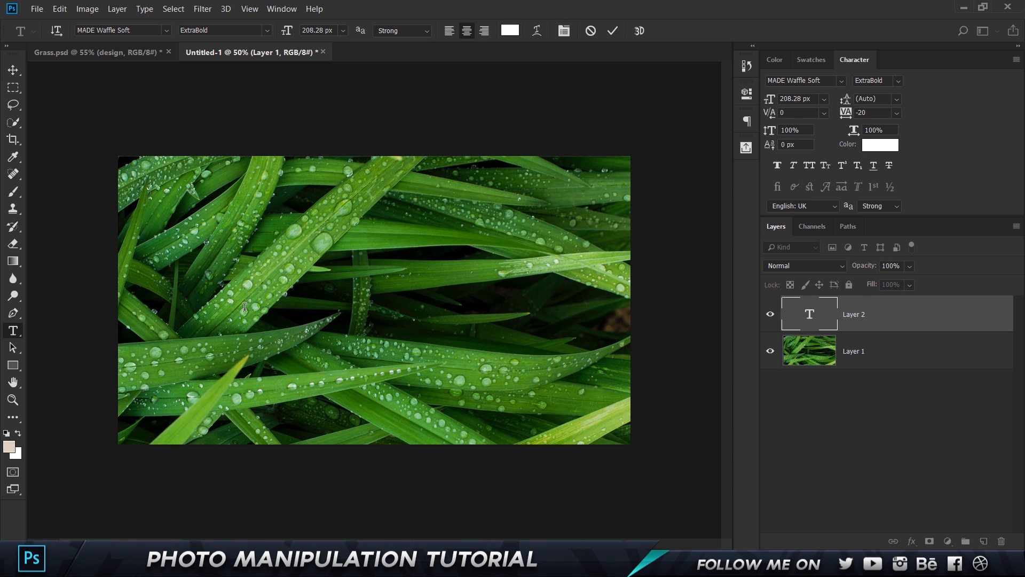
text(design)
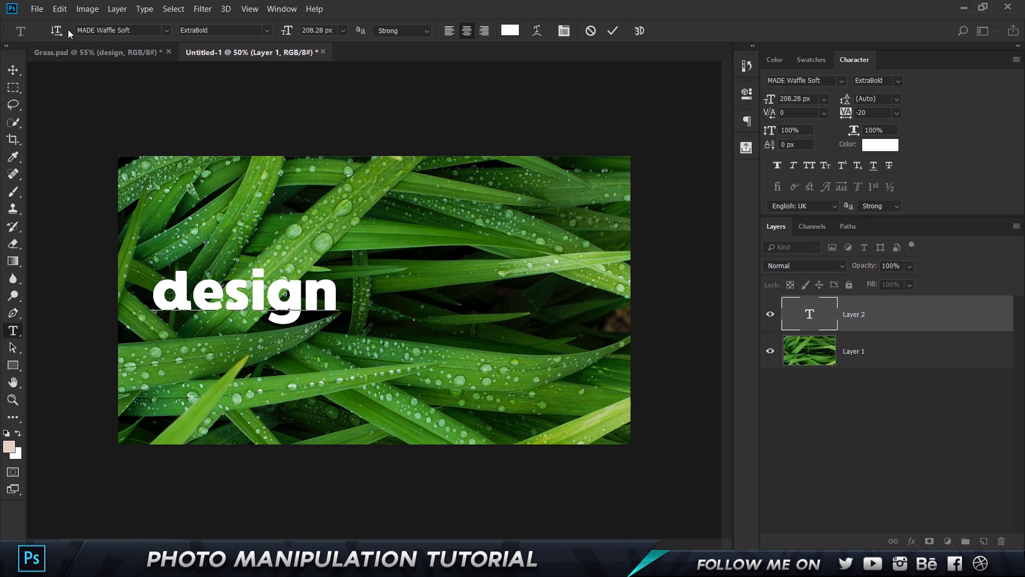
click(16, 70)
Scale the "design" text up to about 217% and move it near the middle of the canvas.
key(ctrl+t)
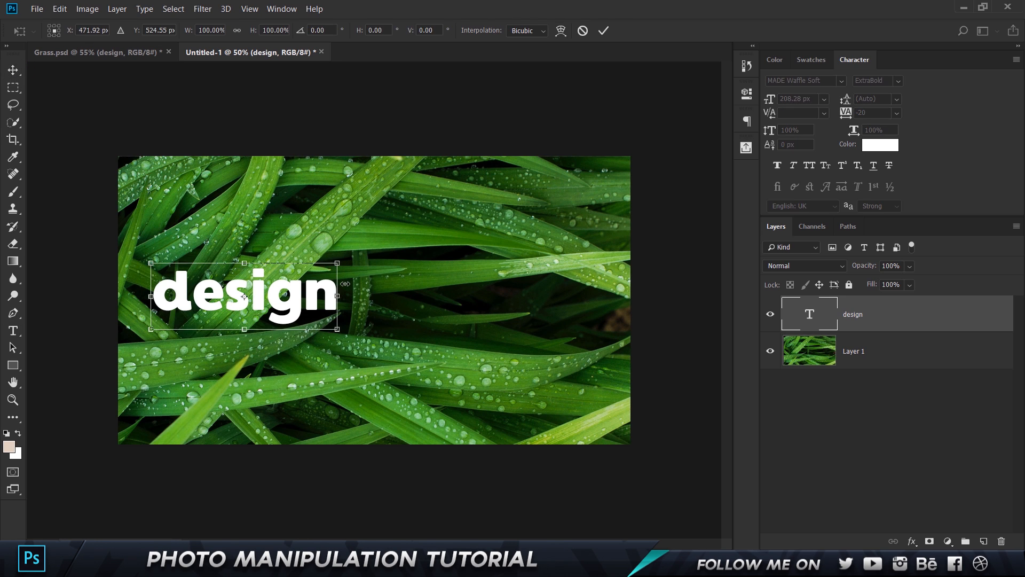
drag(337, 263, 556, 184)
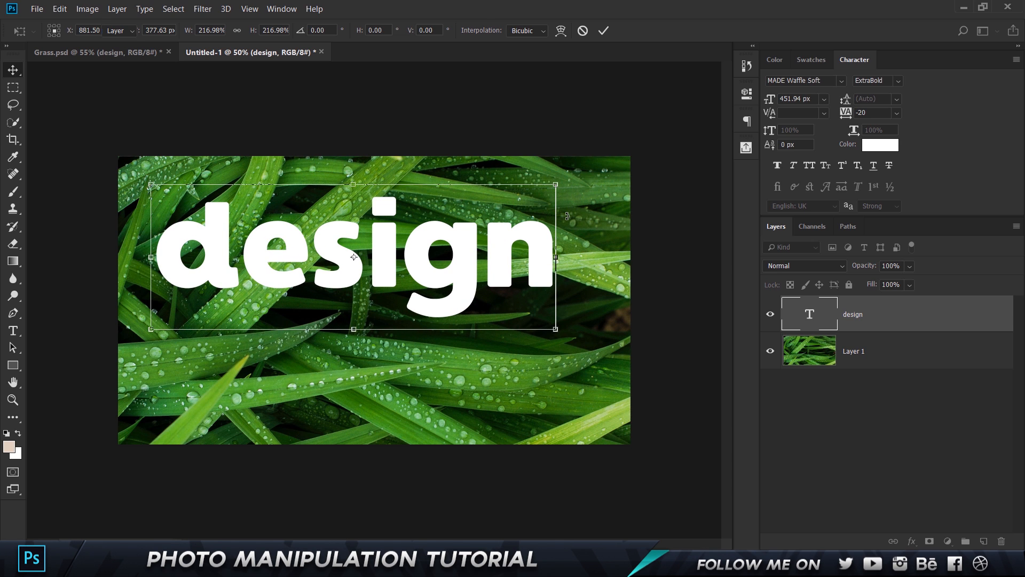
key(Return)
drag(381, 181, 413, 204)
Copy the layer style of the design text layer in Grass.psd onto the design text layer in Untitled-1.
click(142, 52)
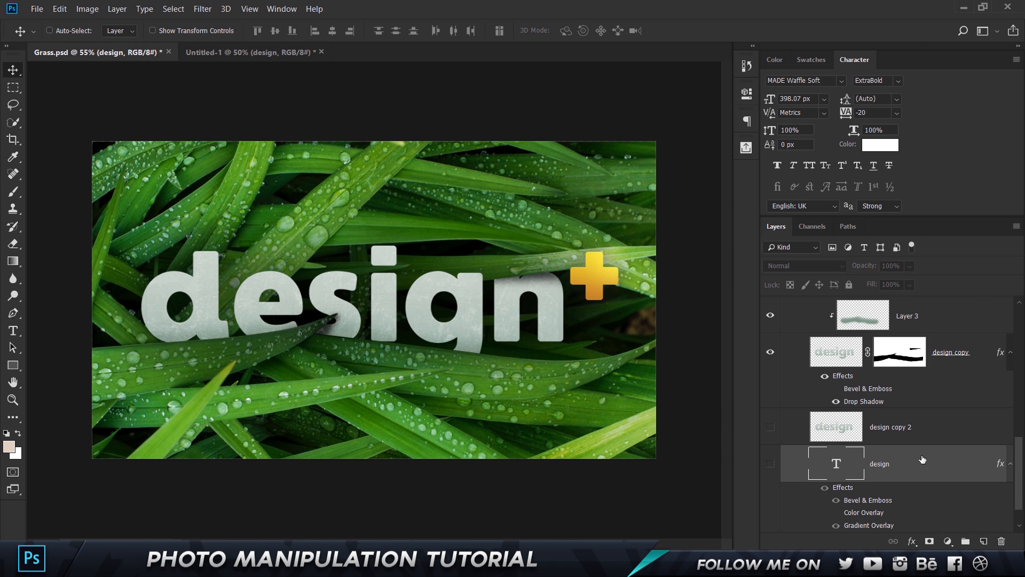
right_click(921, 459)
click(788, 415)
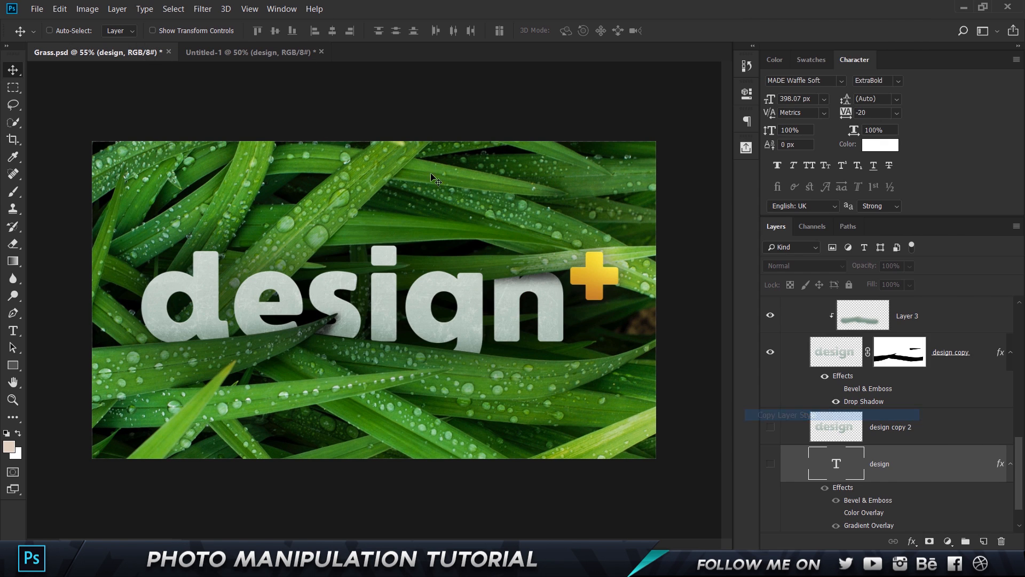
click(282, 53)
right_click(900, 302)
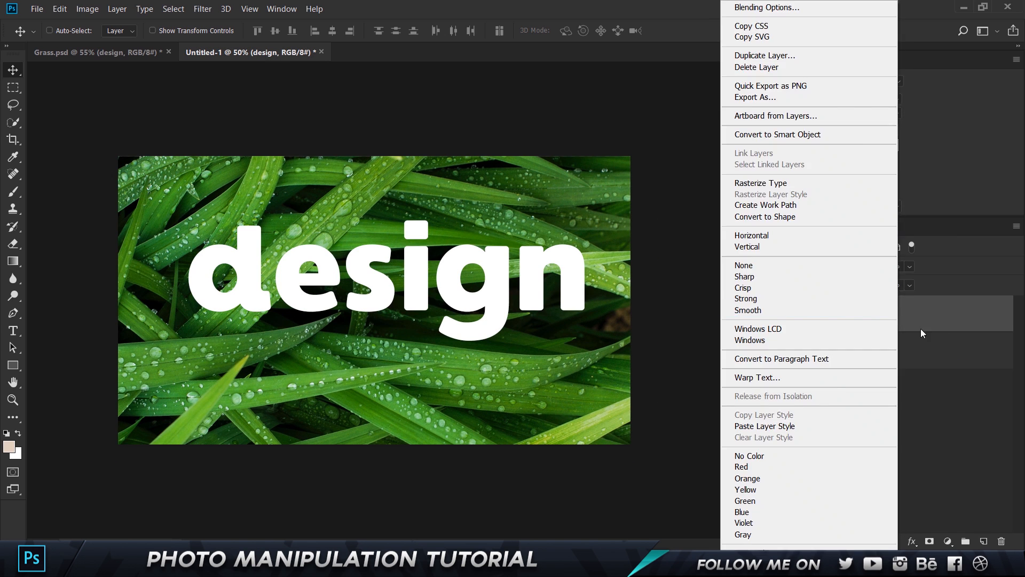
right_click(942, 316)
click(829, 426)
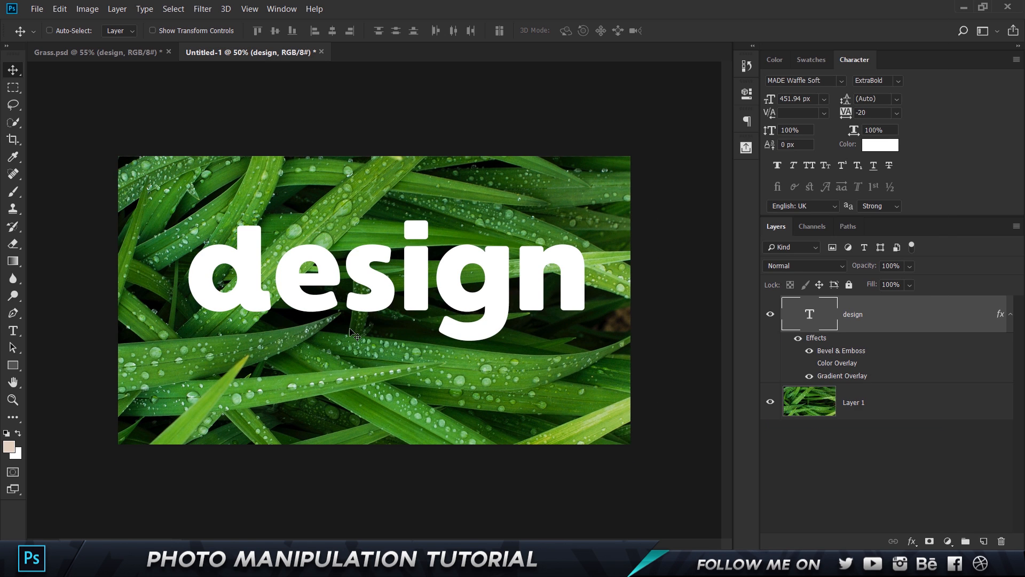
key(ctrl+plus)
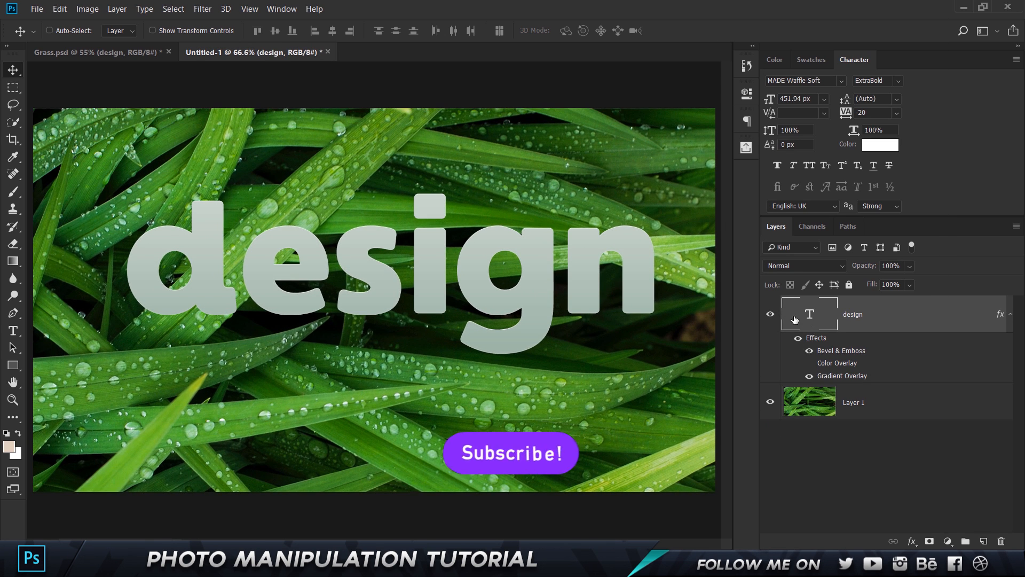
Examine the Bevel & Emboss settings of the design text layer, including size, angle, altitude, and highlight and shadow opacity.
double_click(890, 319)
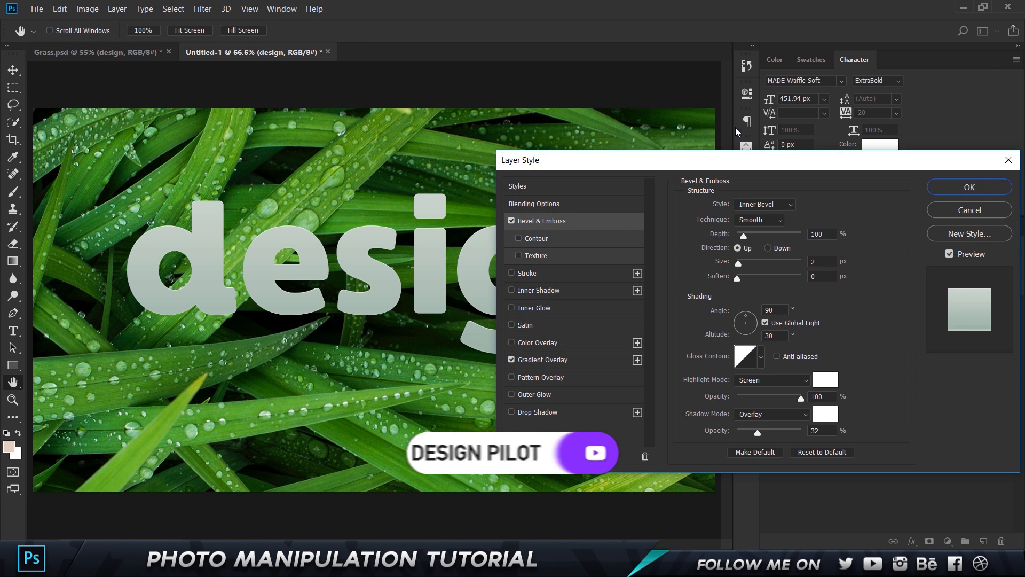
click(764, 177)
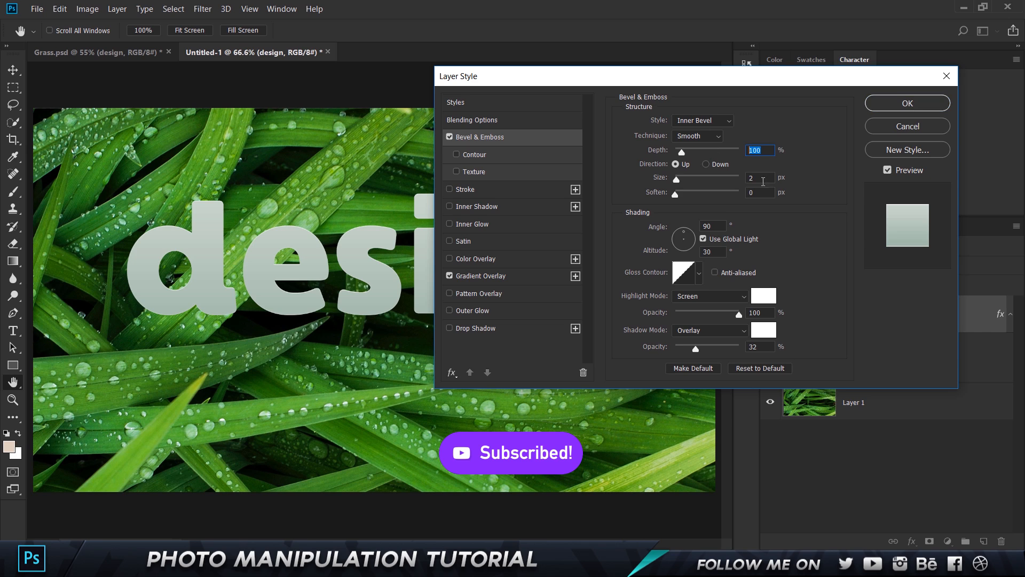
click(714, 225)
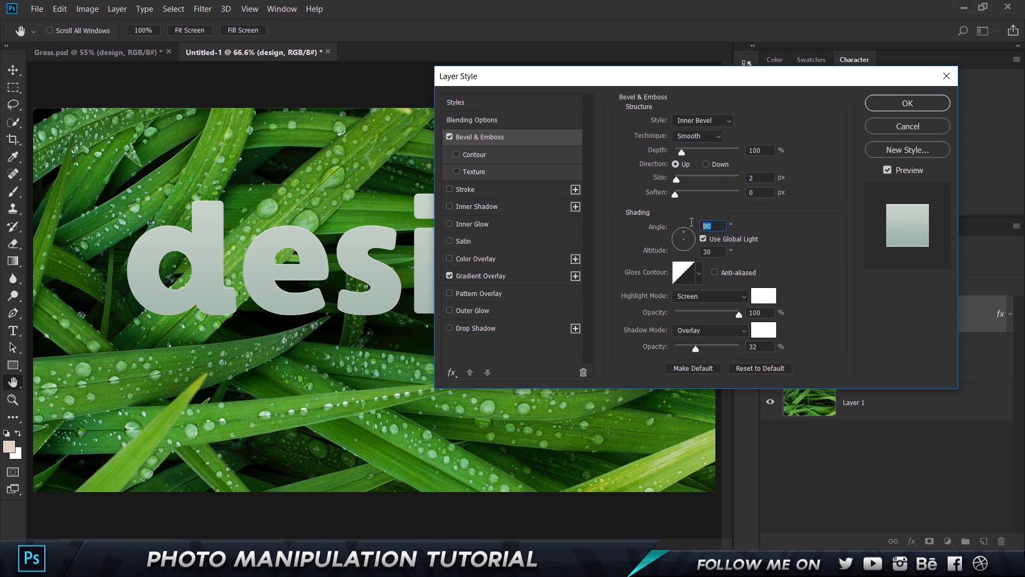
click(726, 252)
click(764, 313)
click(773, 347)
Inspect the design text's Gradient Overlay and the hex colours of both gradient stops, and close the layer style.
click(473, 277)
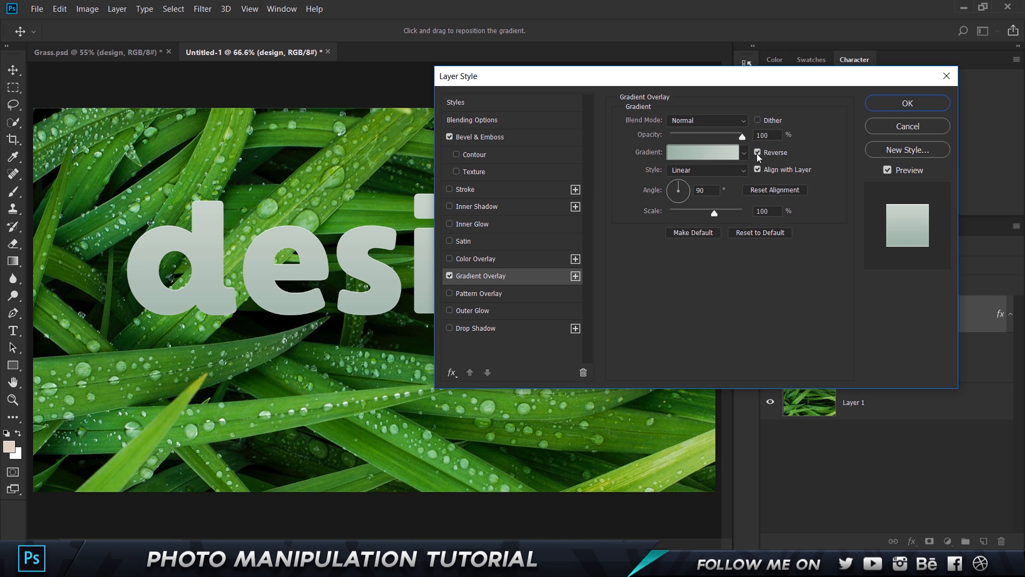
click(706, 155)
click(561, 309)
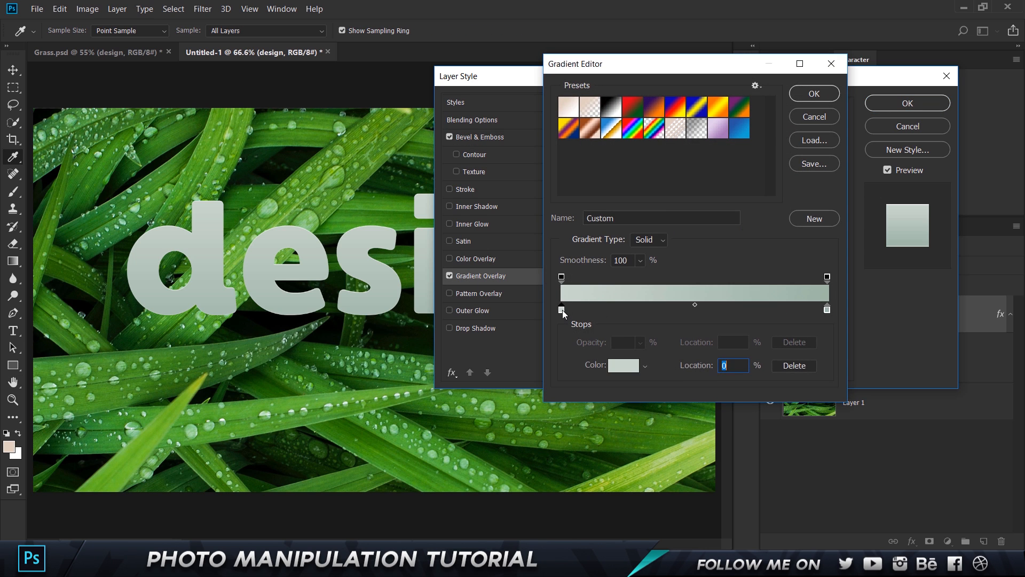
click(618, 367)
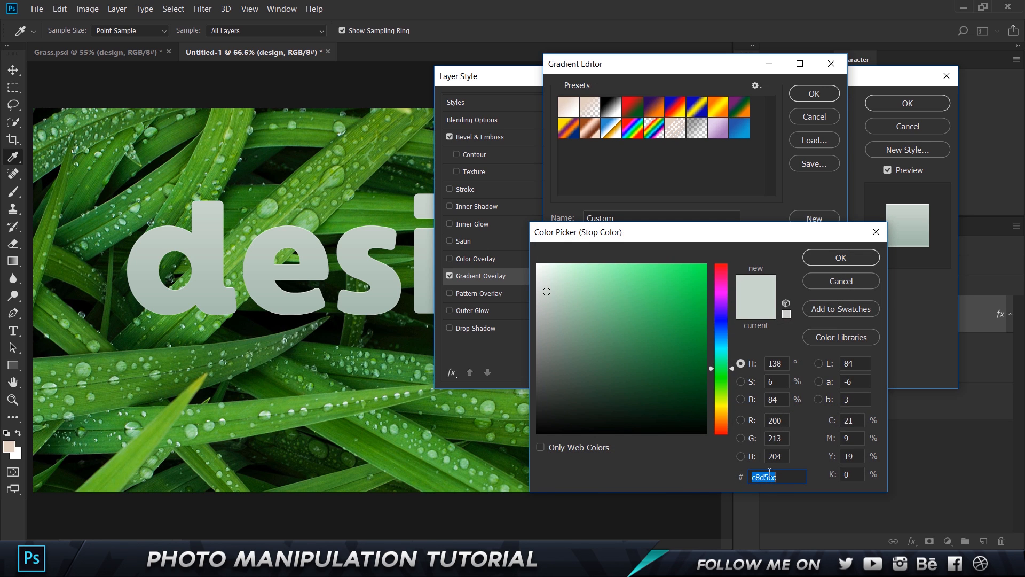
click(794, 476)
click(841, 257)
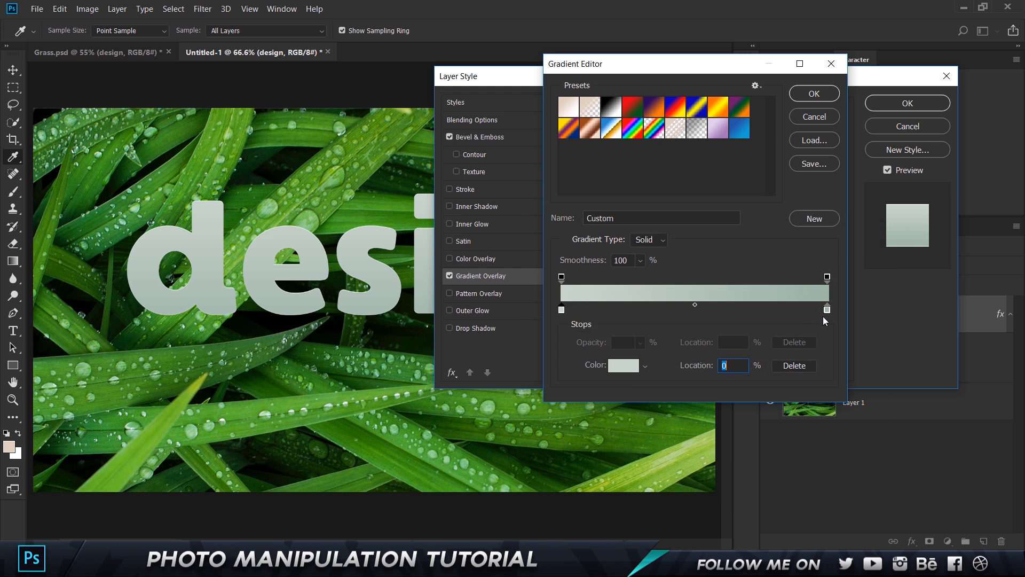
click(630, 371)
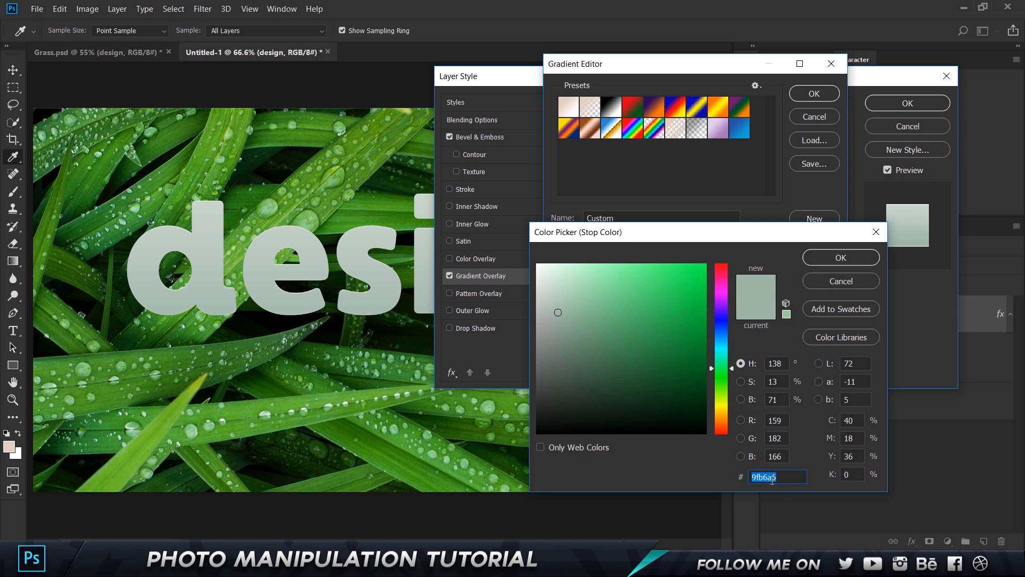
click(823, 282)
click(814, 95)
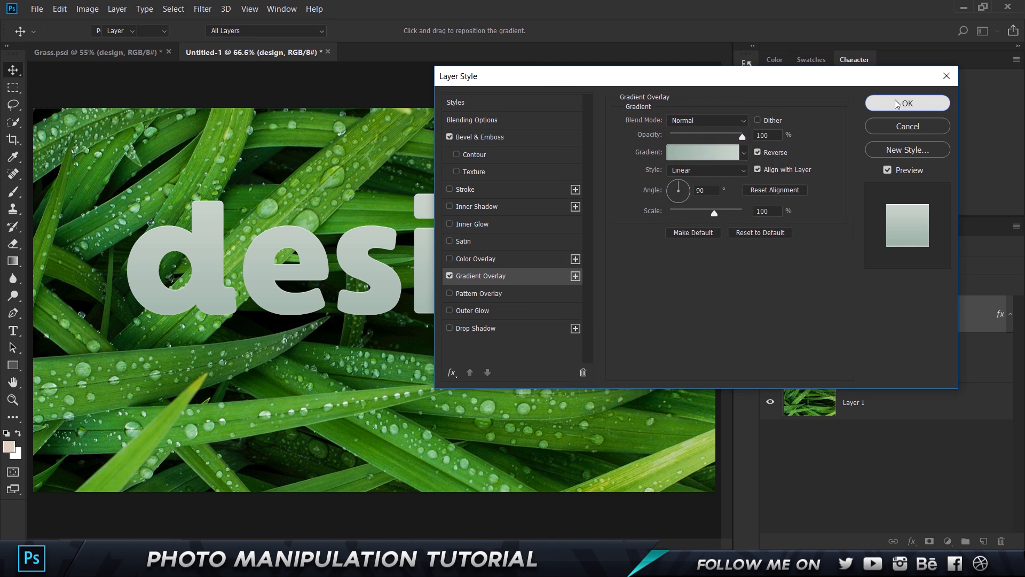
click(897, 104)
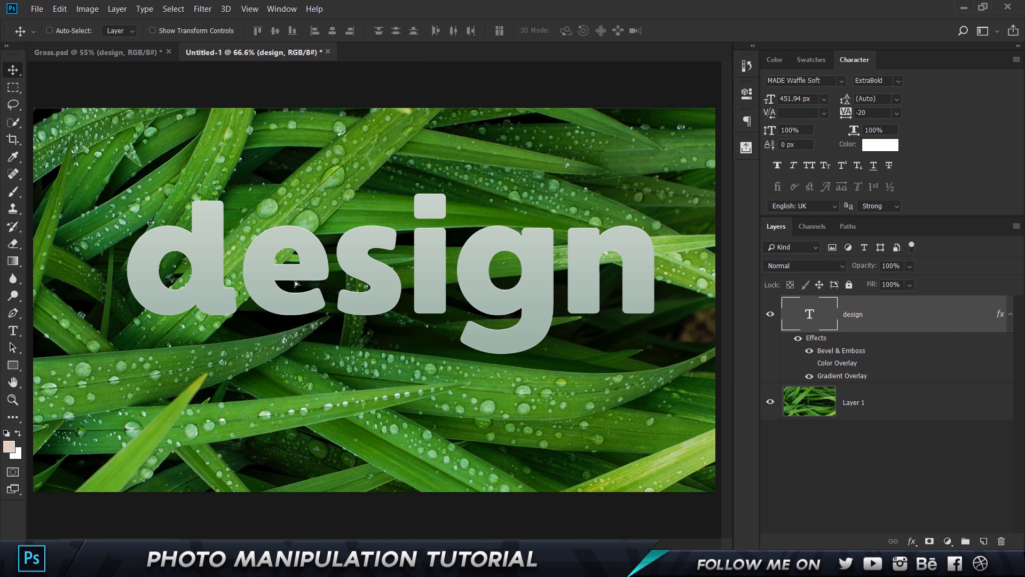
Move the "design" text down and slightly to the left so its lower part overlaps the large grass blades.
drag(295, 283, 276, 307)
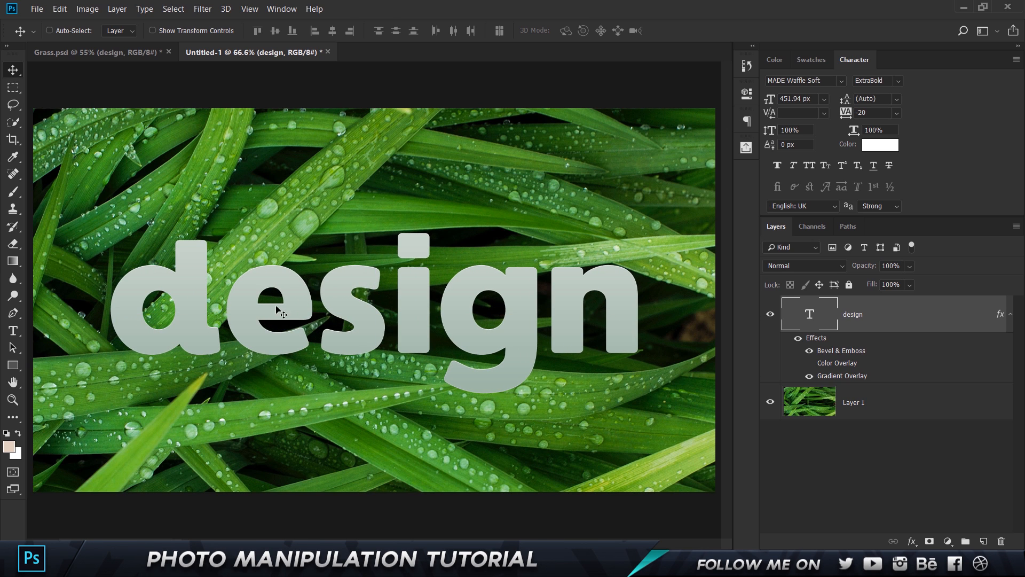
Scale the design text down to about 87% about its centre and shift it left over the grass.
key(ctrl+t)
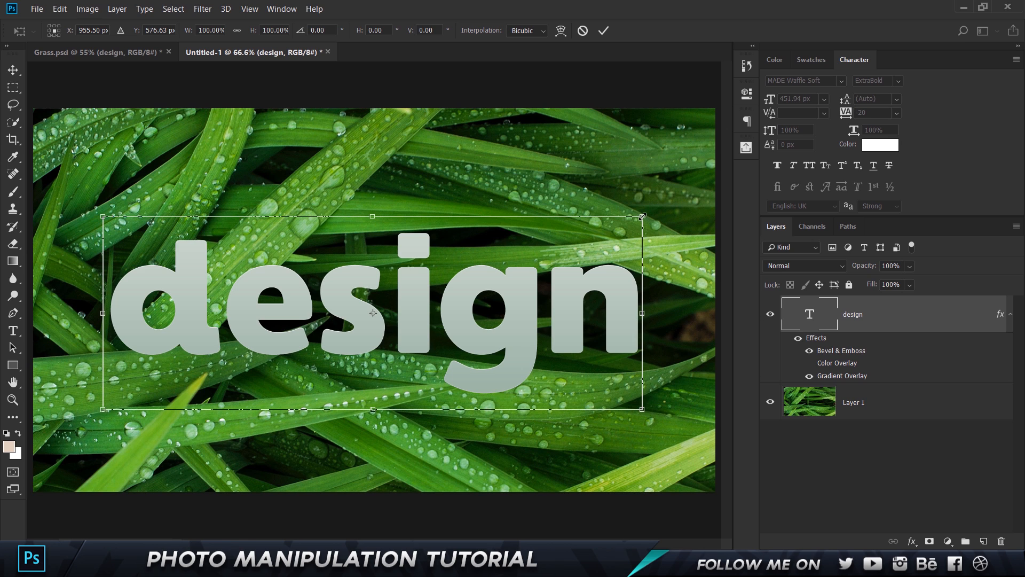
drag(642, 216, 607, 226)
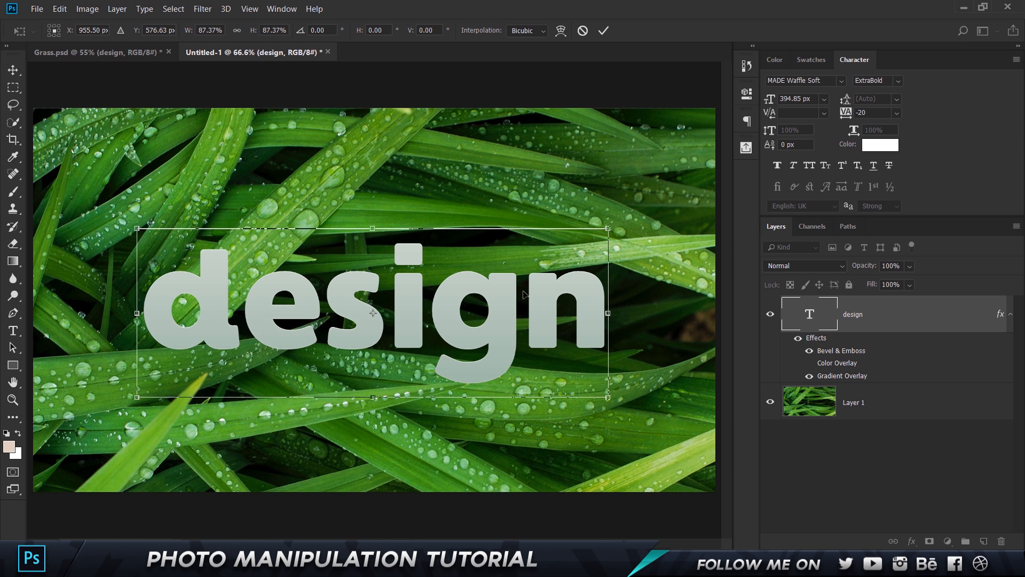
key(Return)
drag(488, 306, 451, 308)
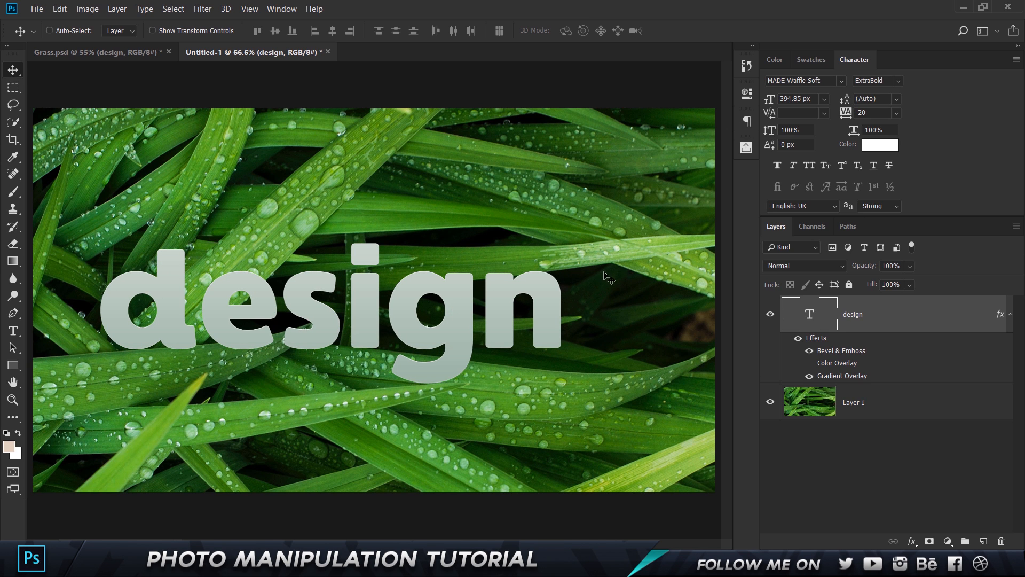
Lower the design text layer's opacity to 20% and try adding a layer mask to it.
scroll(121, 353, up, 4)
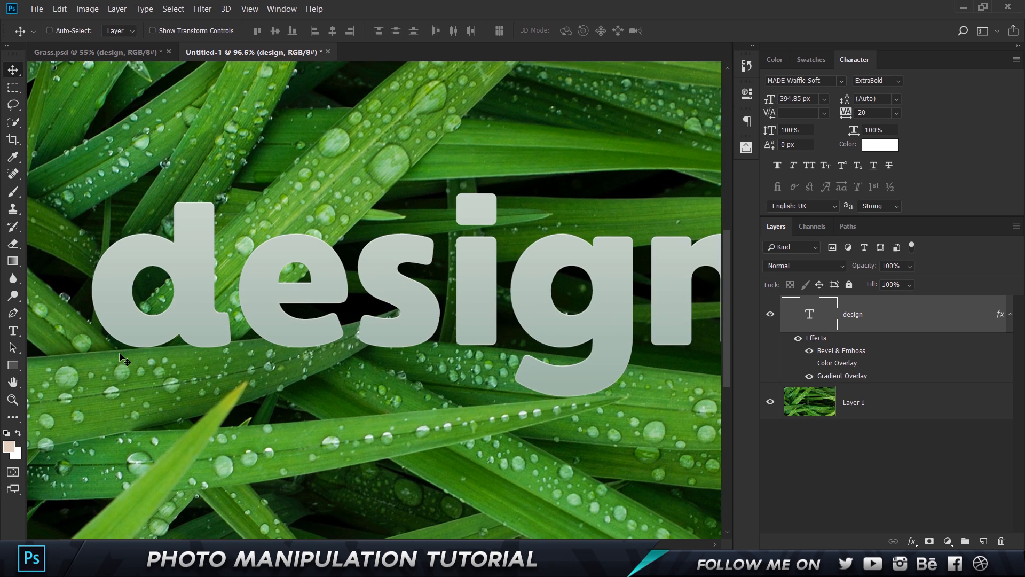
drag(863, 267, 861, 269)
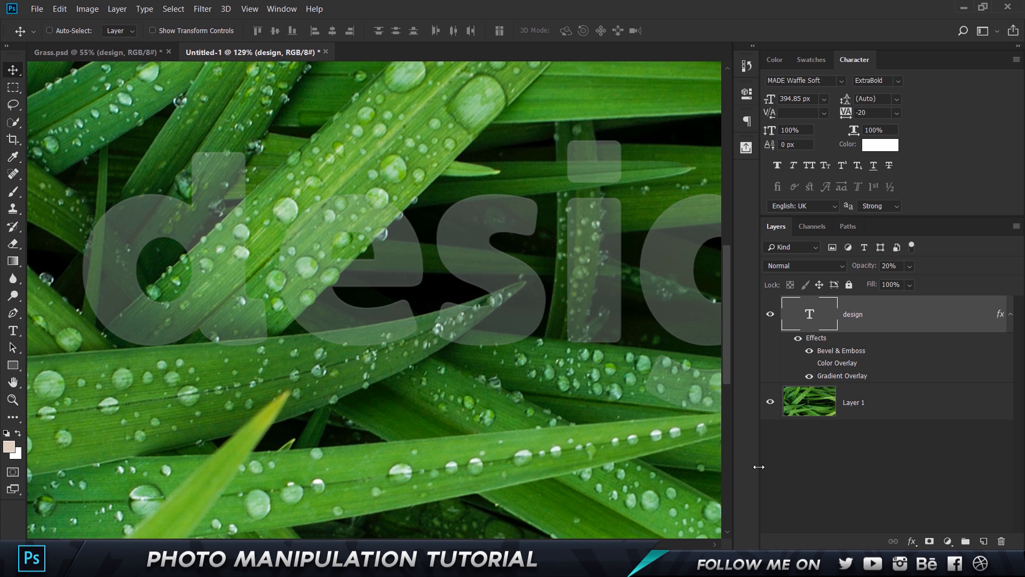
click(930, 541)
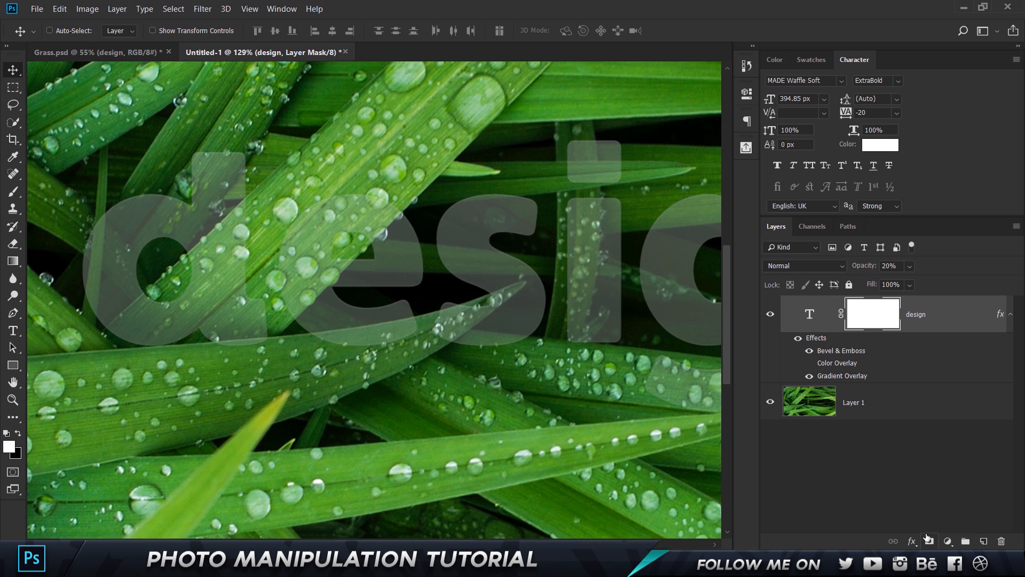
key(ctrl+z)
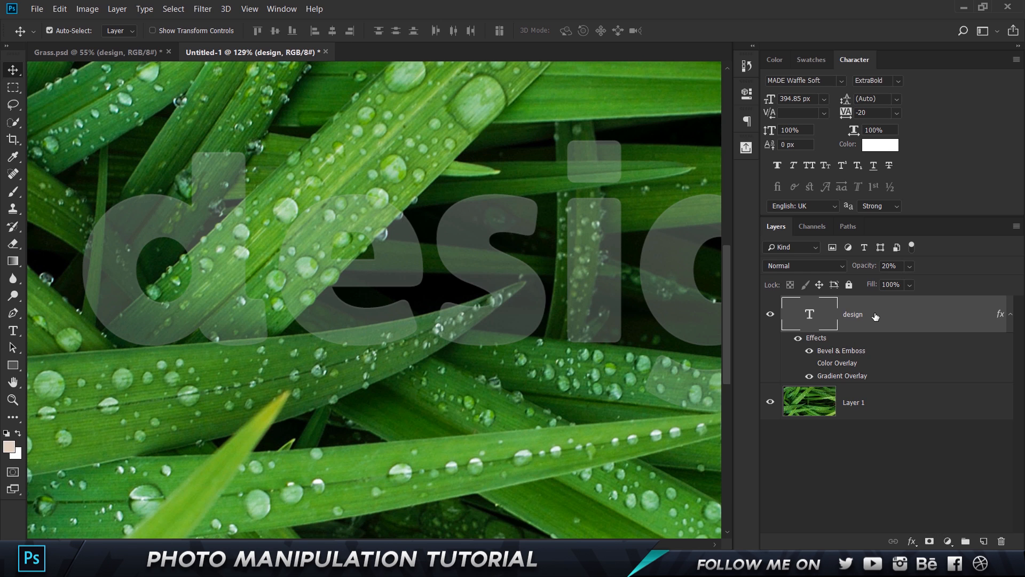
Duplicate the design text layer, hide the original and rename it Backup.
key(ctrl+j)
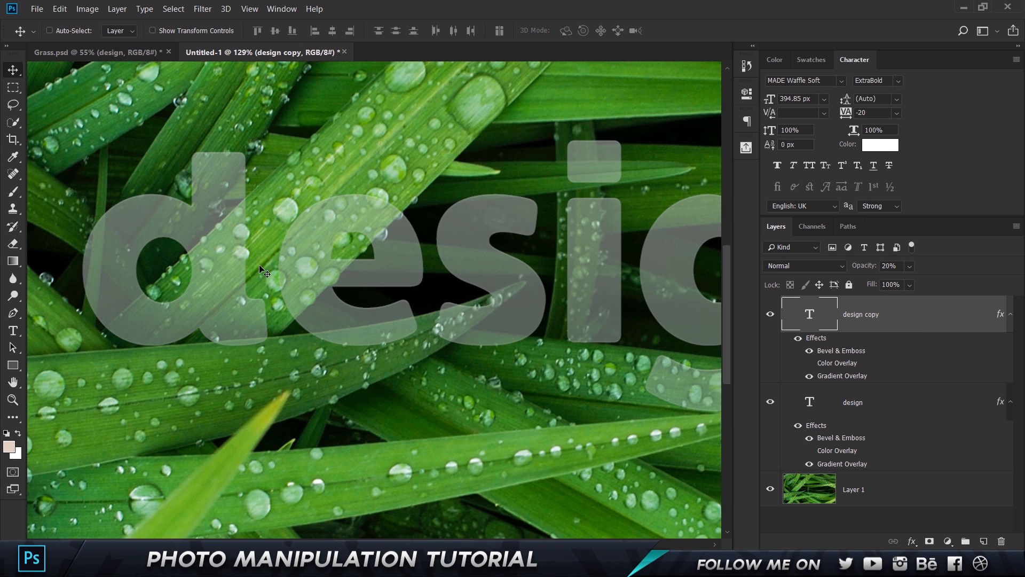
click(769, 404)
double_click(854, 402)
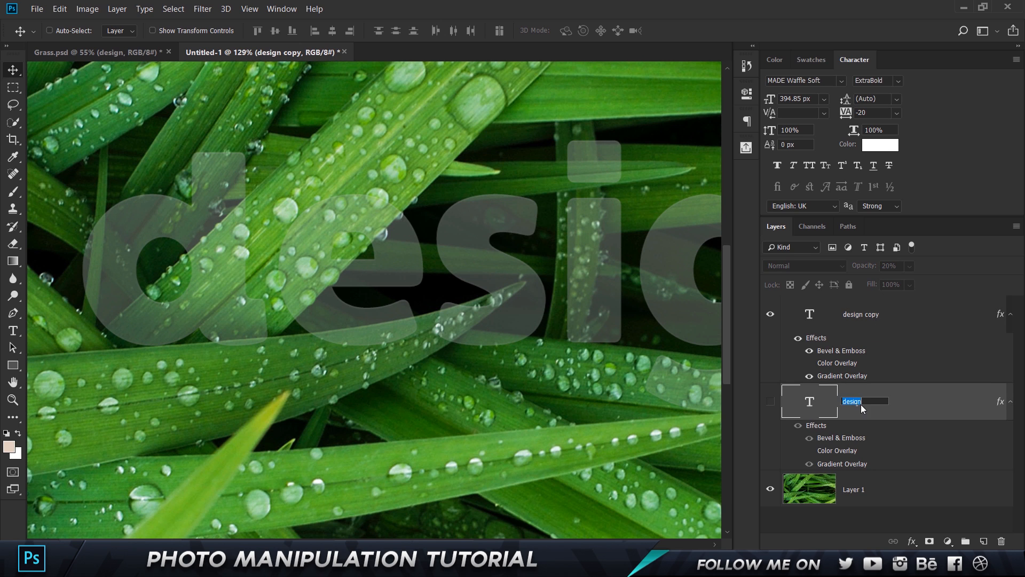
text(B)
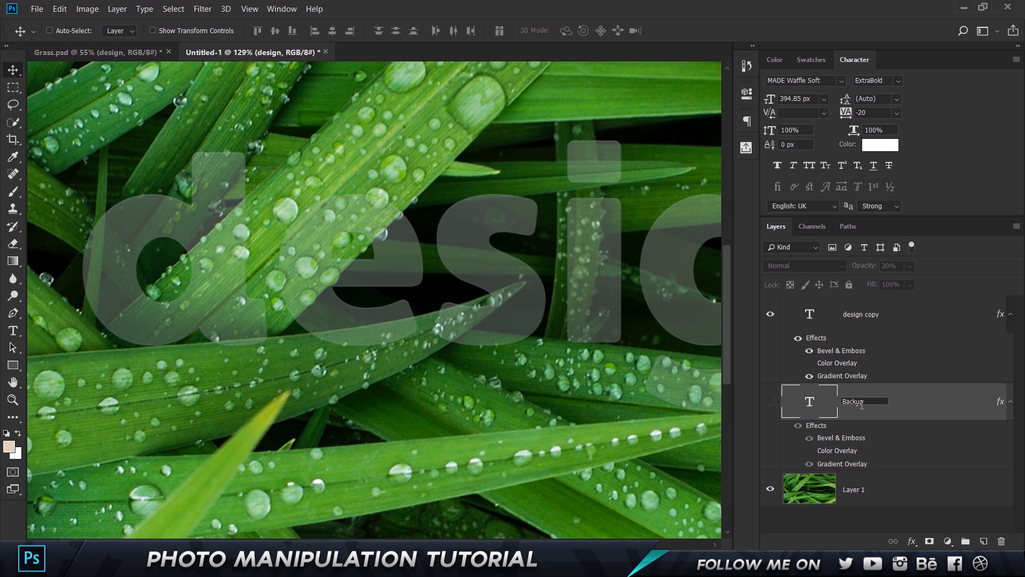
text(ackup)
key(Return)
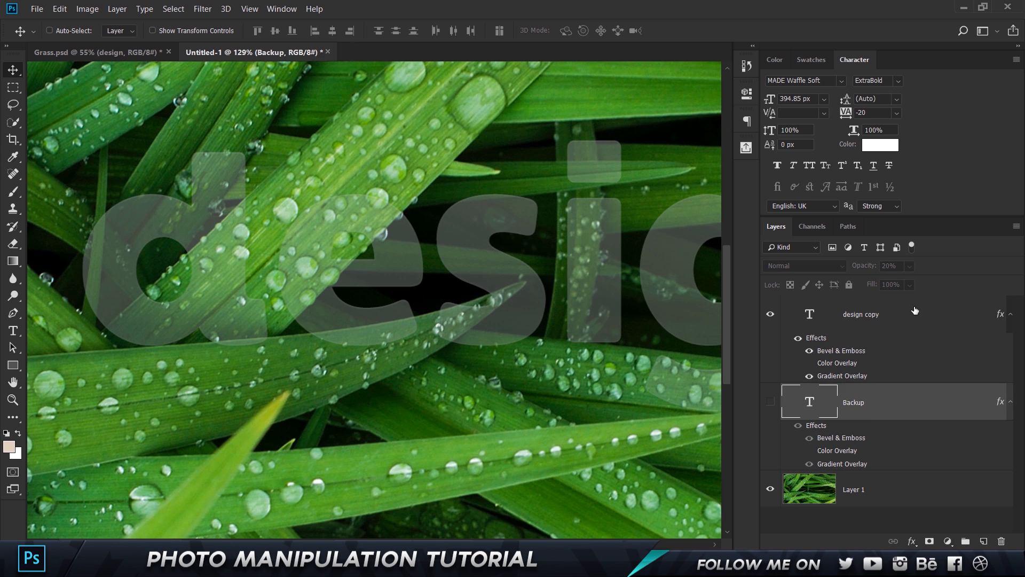
Restore the design copy layer's opacity to 100% and rasterize its layer style.
click(915, 310)
right_click(911, 328)
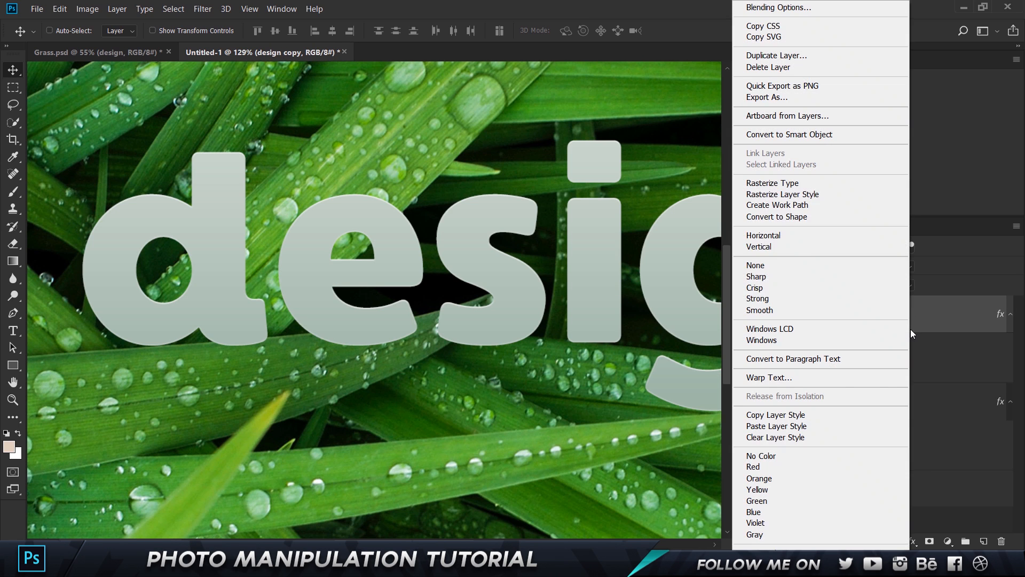
click(782, 195)
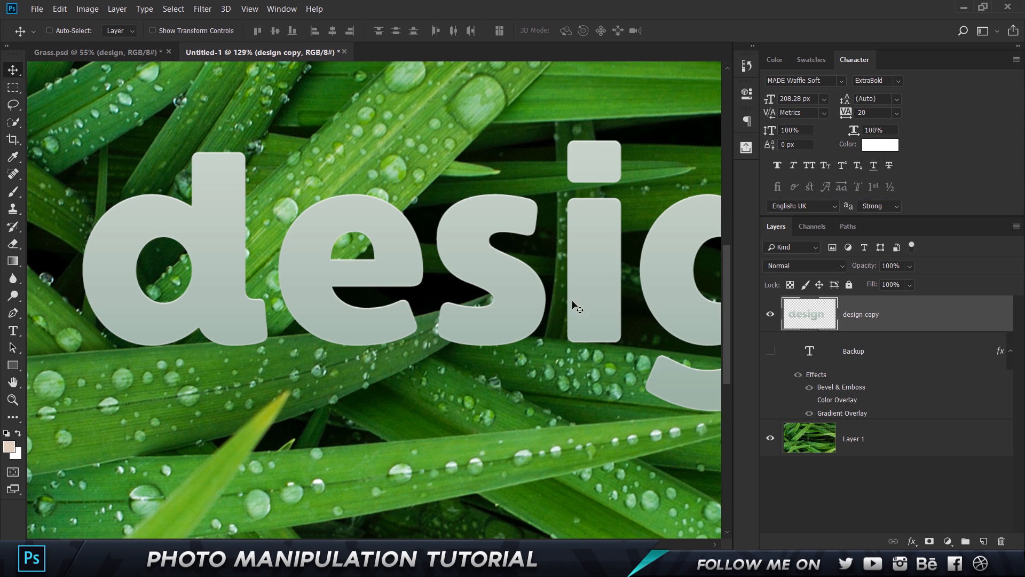
drag(450, 257, 397, 292)
key(ctrl+z)
Set the rasterized design copy layer's opacity to 40% so the grass shows through the letters.
click(867, 265)
text(20)
key(Return)
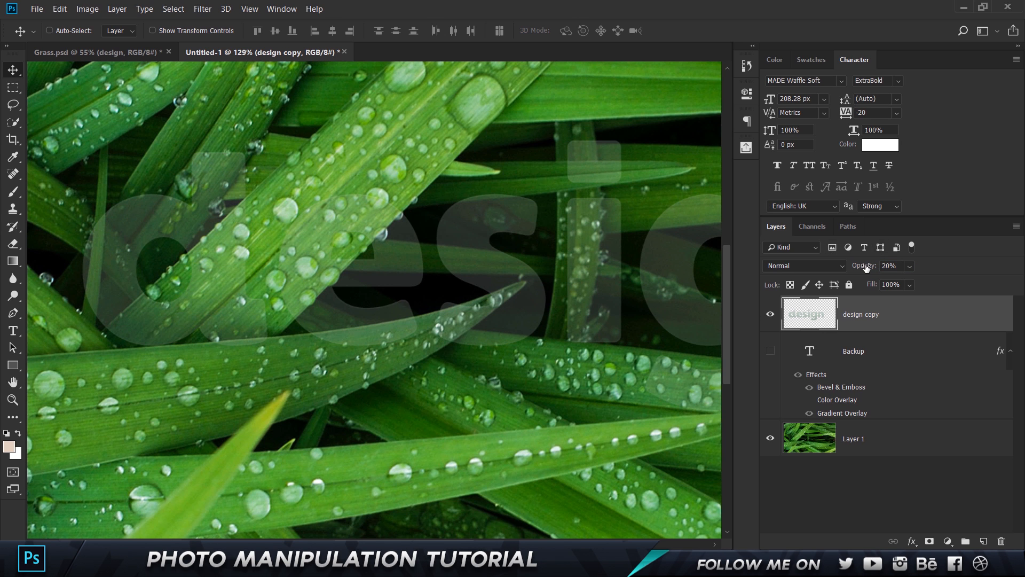
click(866, 267)
text(40)
key(BackSpace)
key(BackSpace)
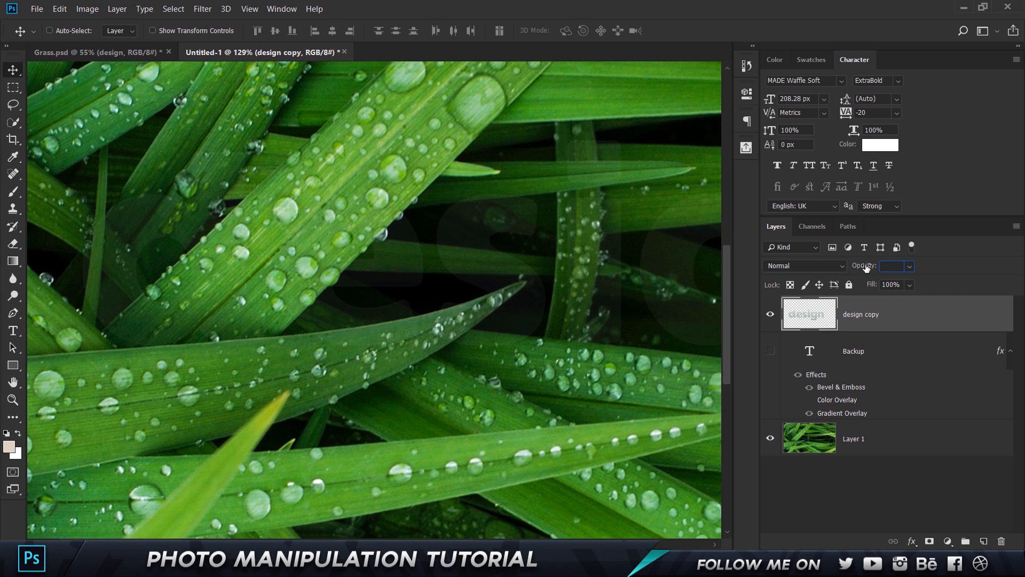
drag(233, 330, 274, 316)
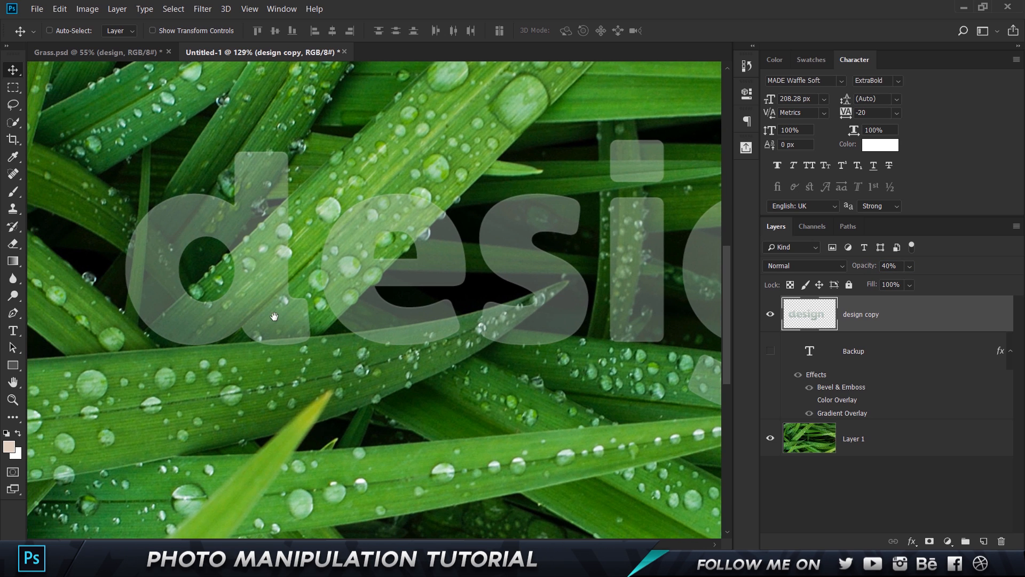
Add a layer mask to the design copy layer and make the mask active.
click(925, 539)
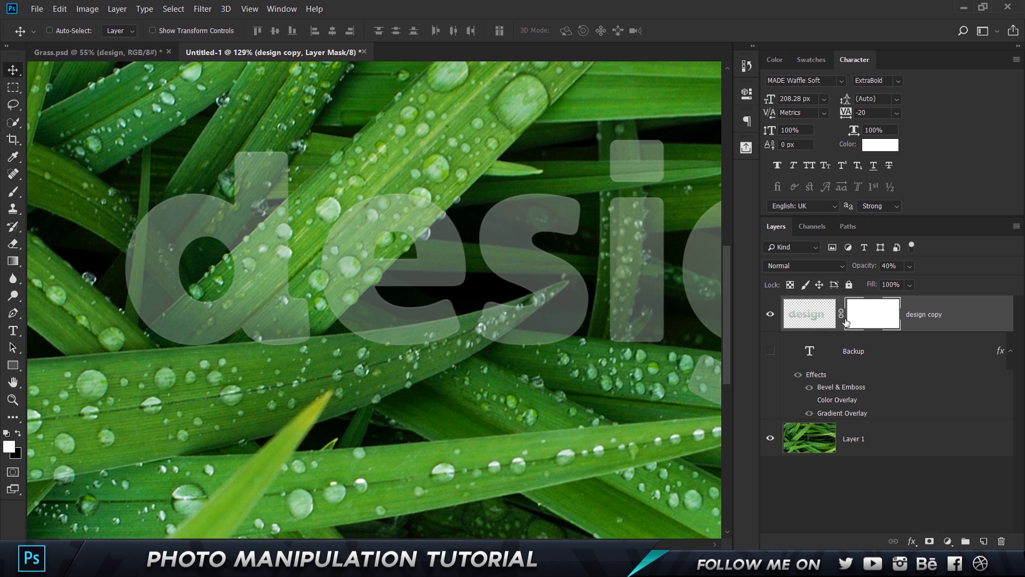
click(819, 323)
click(852, 320)
Start a Pen tool path along the upper edge of the grass blade crossing the bottoms of the d and e.
key(p)
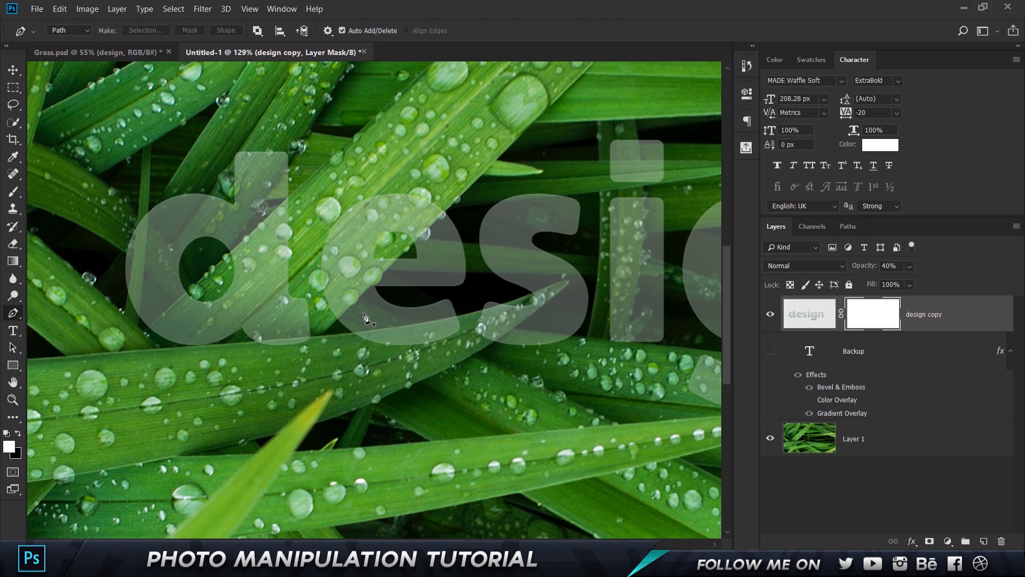
click(169, 349)
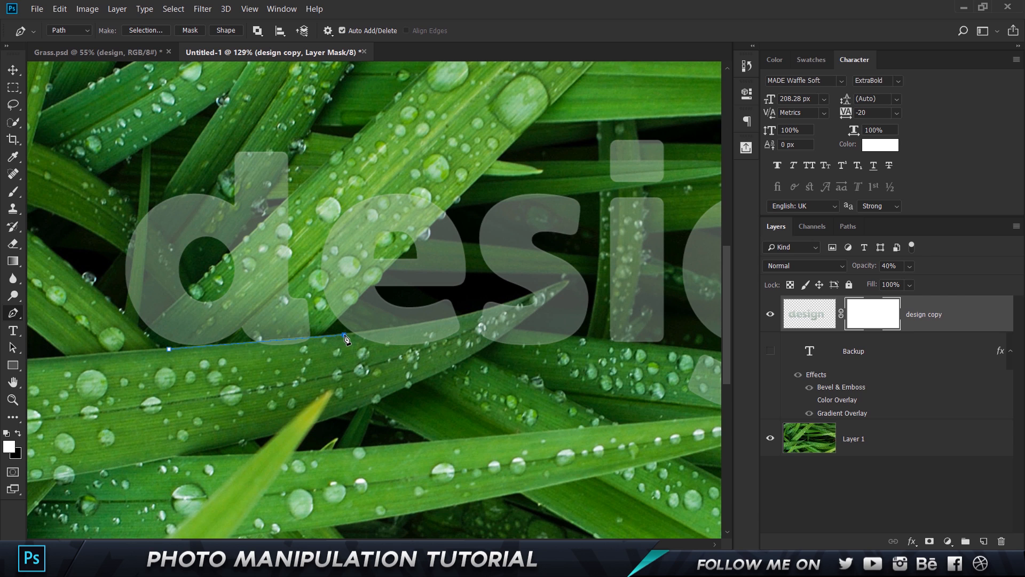
scroll(319, 342, up, 3)
key(a)
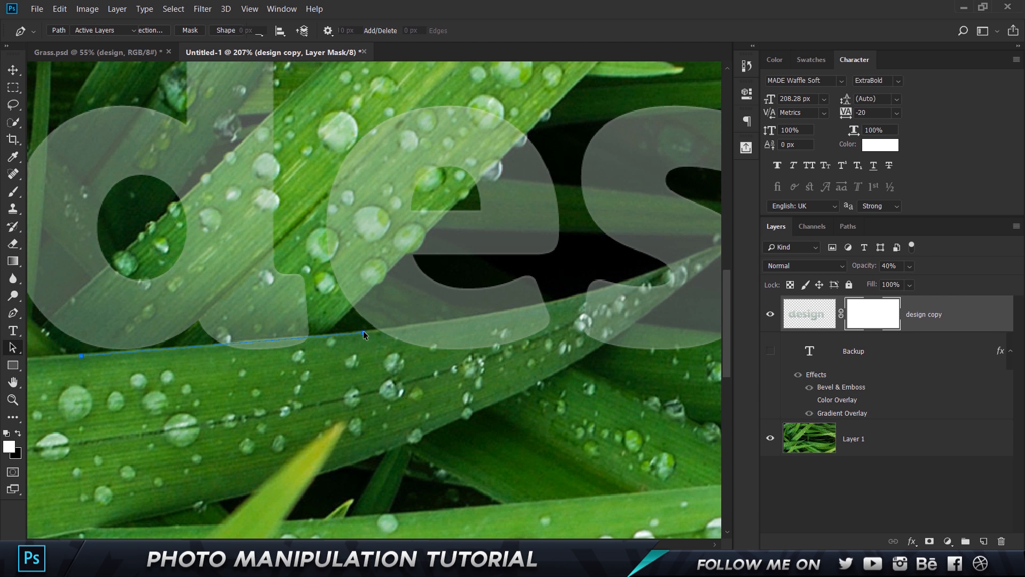
drag(363, 334, 360, 335)
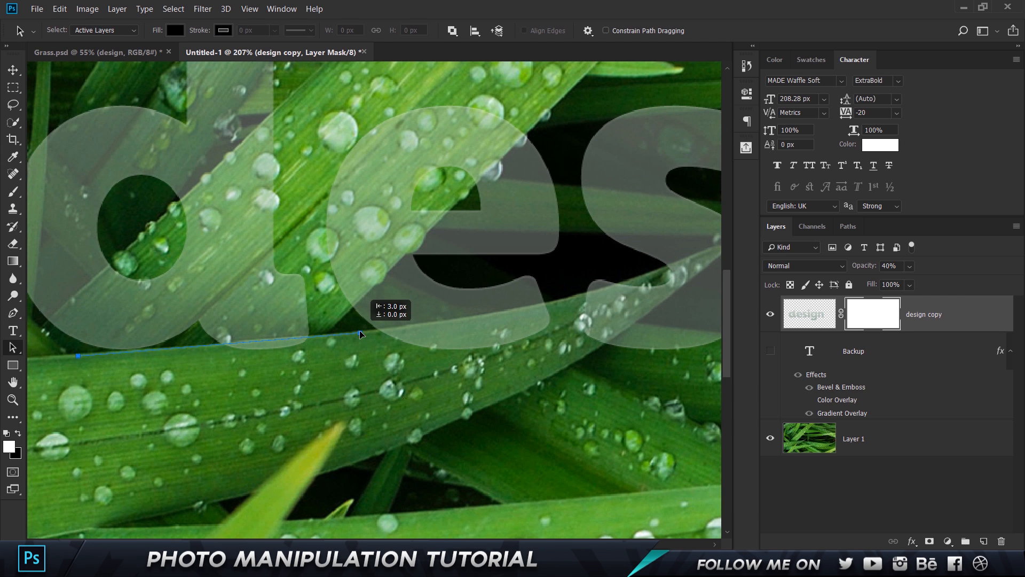
key(p)
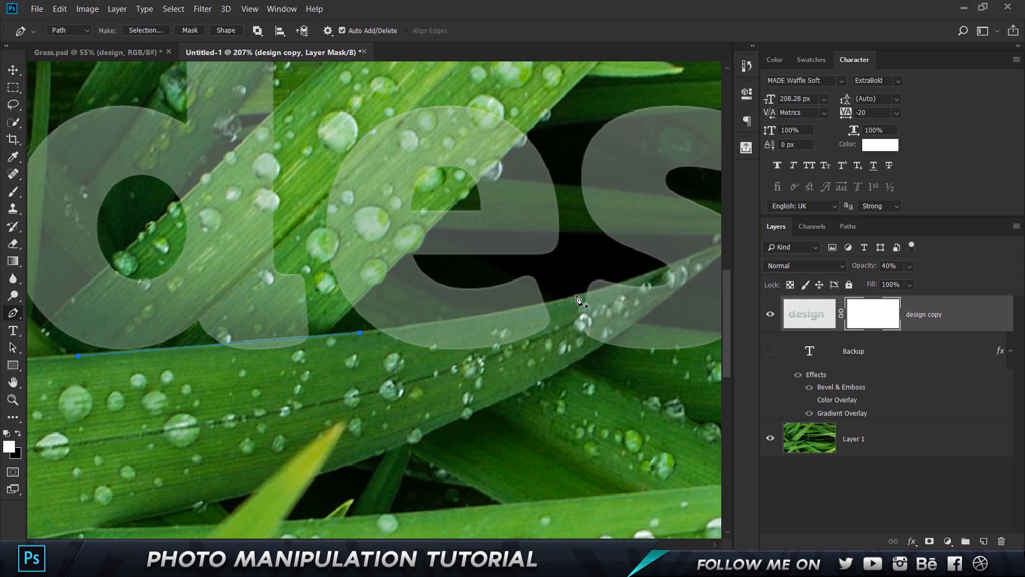
click(359, 333)
drag(617, 229, 488, 263)
Extend the path along the blade's upper edge up to near its tip over the letter s.
scroll(604, 279, up, 3)
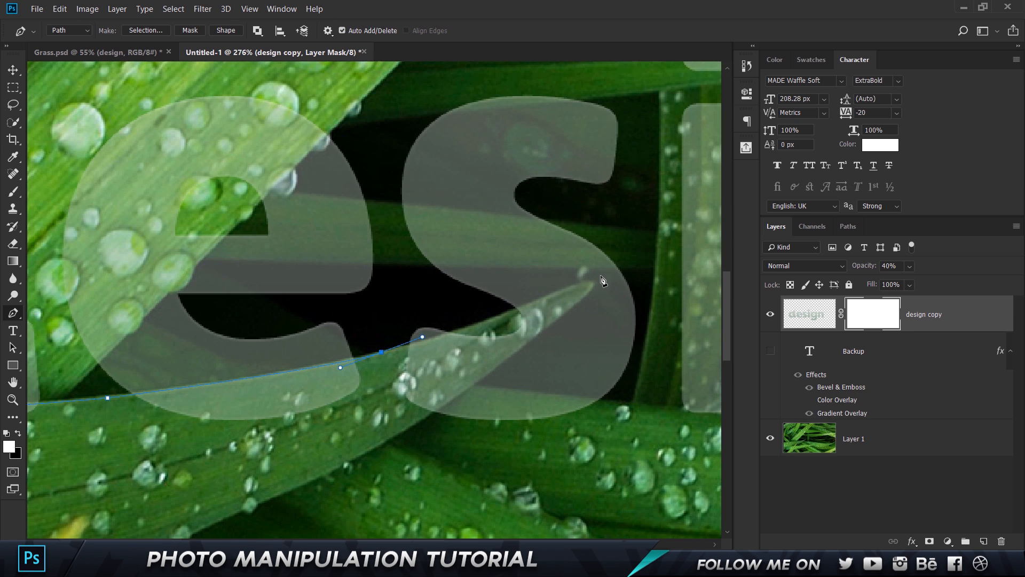
click(575, 286)
key(ctrl+z)
click(566, 288)
key(a)
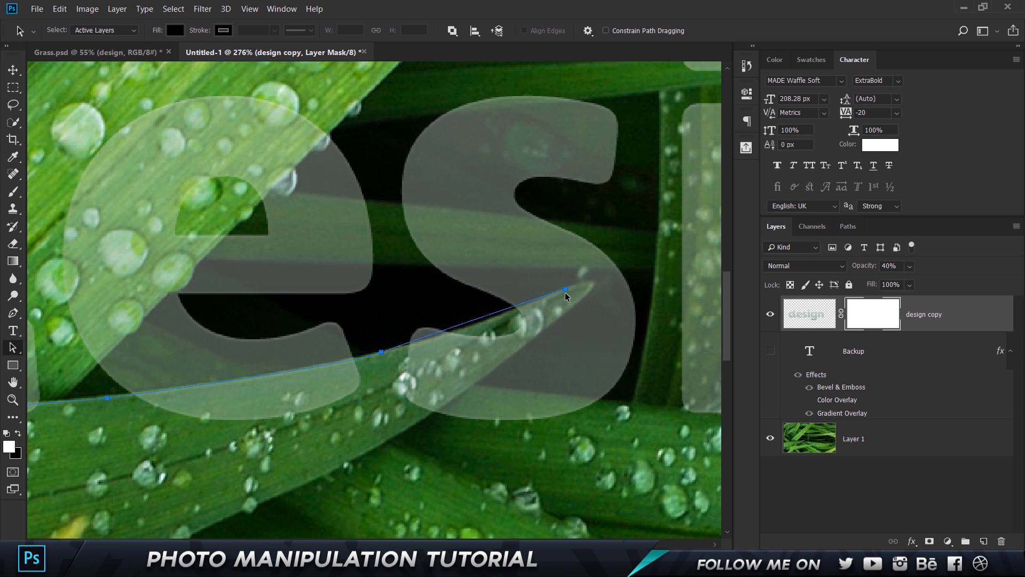
key(p)
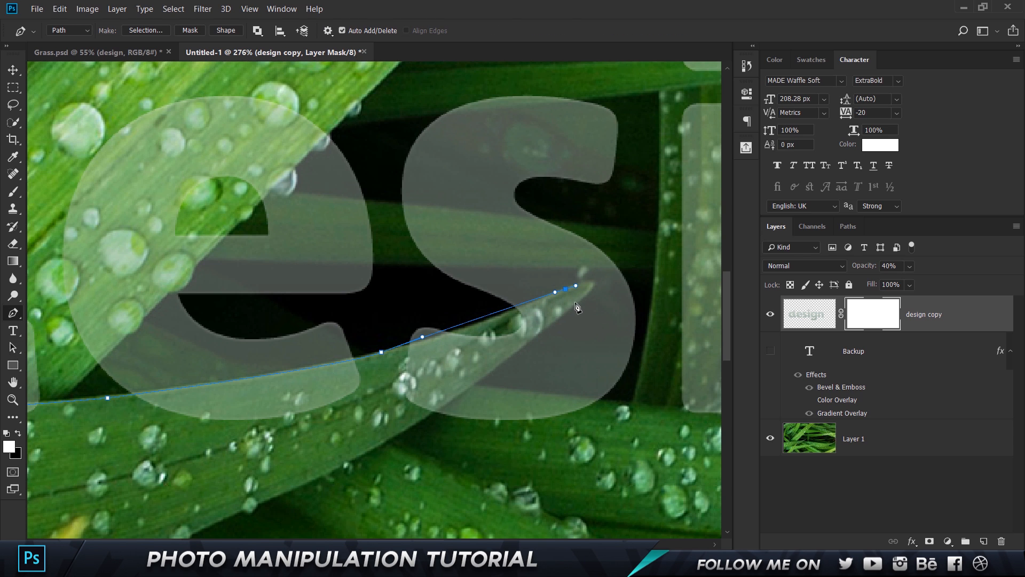
Continue the path around the blade's tip and back along its lower side, closing it at the starting point beneath the d.
drag(526, 336, 521, 352)
click(393, 439)
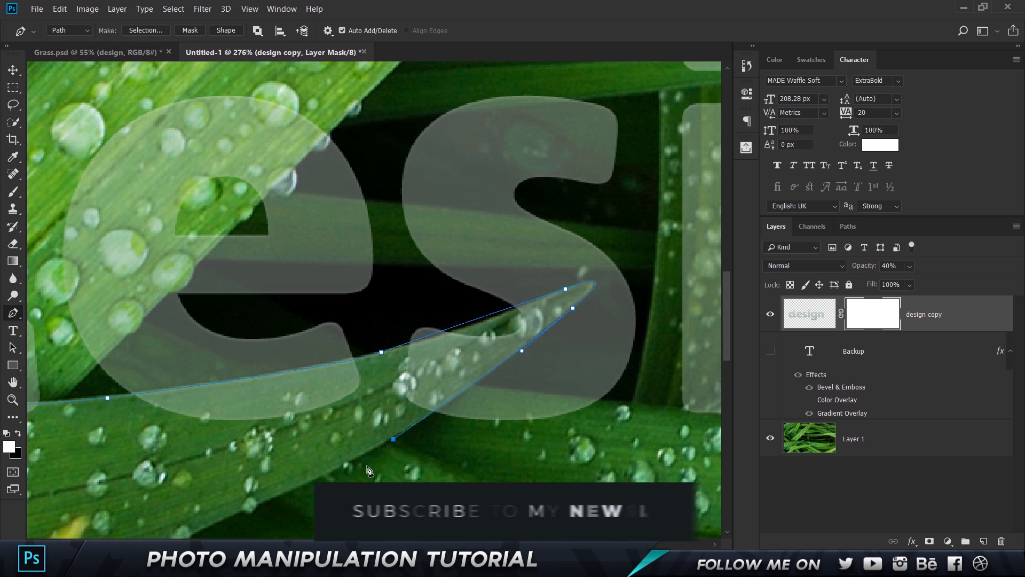
drag(206, 443, 415, 402)
drag(120, 481, 240, 398)
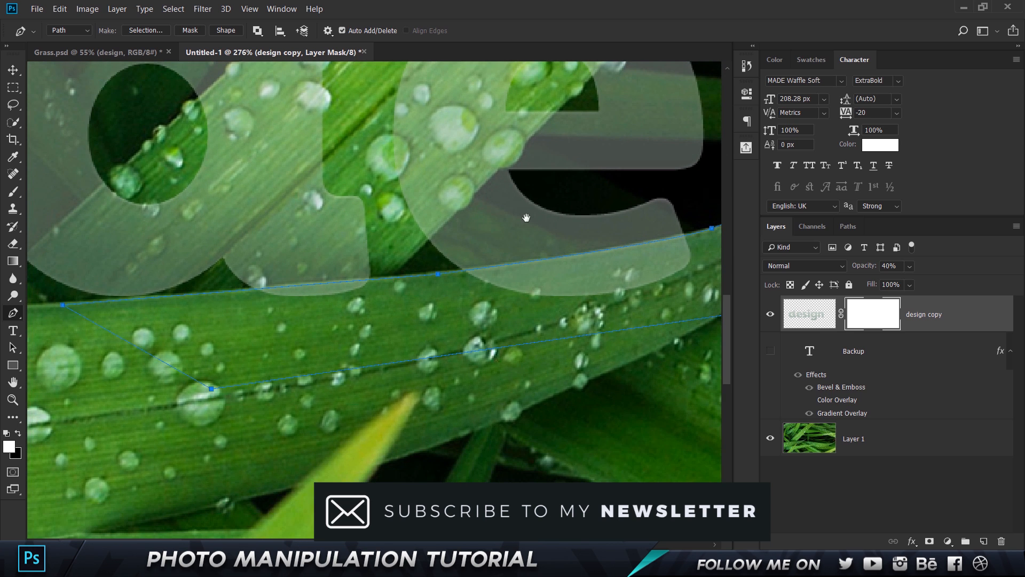
Adjust the path's curve between the e and s with Direct Selection so it follows the blade's upper edge.
drag(527, 217, 127, 311)
scroll(415, 300, up, 3)
key(a)
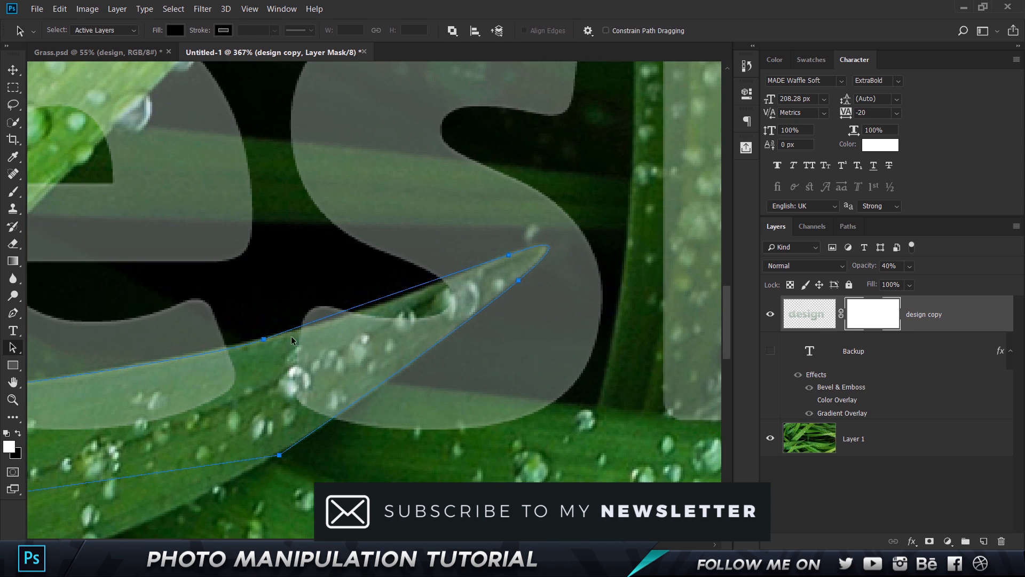
drag(262, 347, 429, 342)
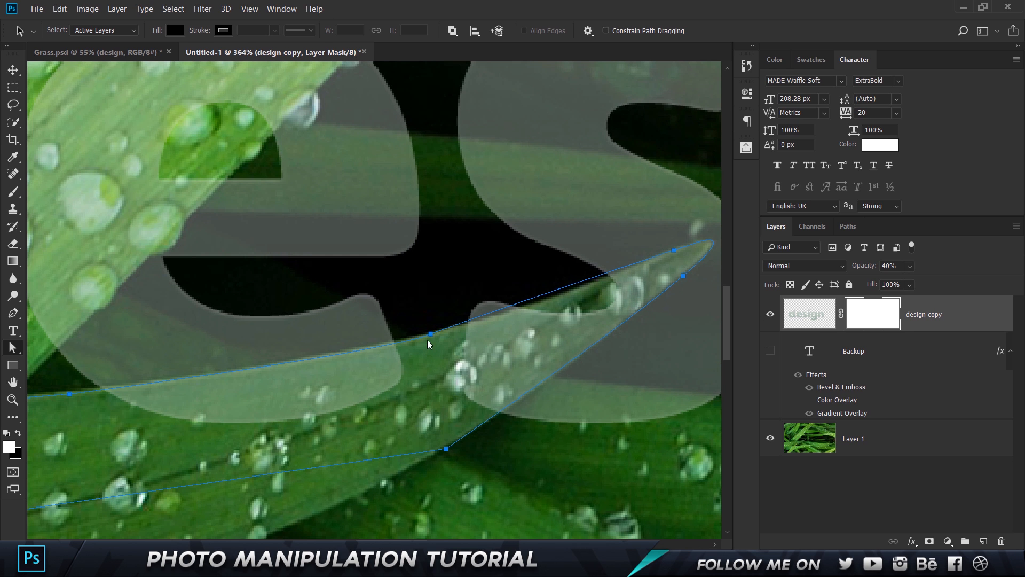
click(431, 334)
drag(486, 315, 537, 310)
scroll(513, 283, down, 4)
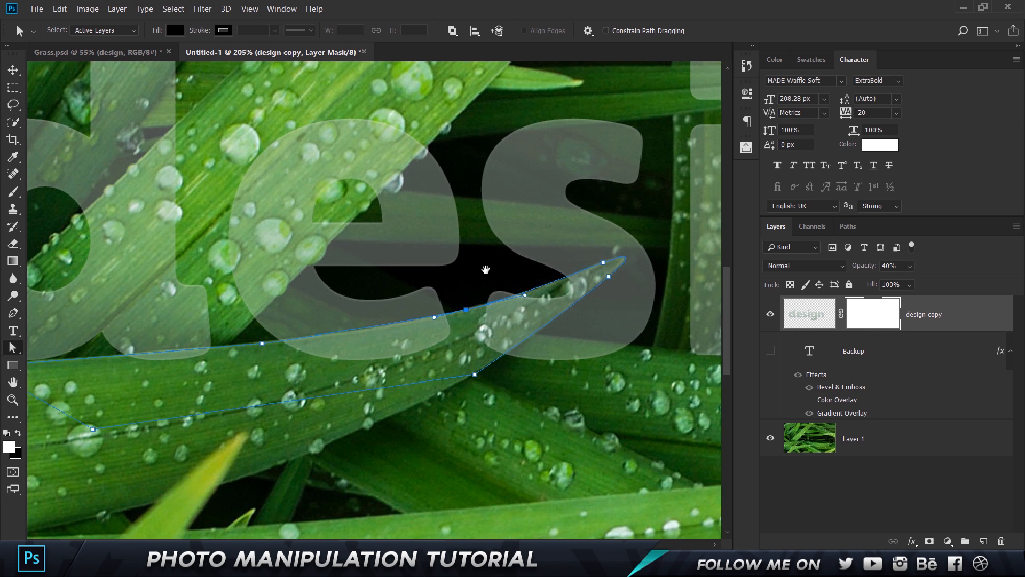
drag(485, 270, 657, 274)
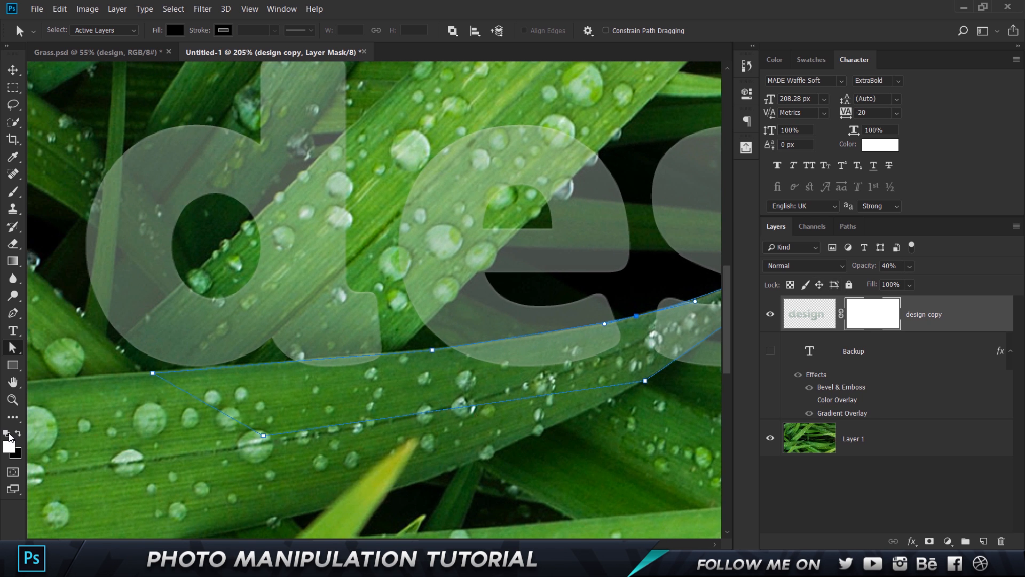
Set the foreground colour to black, hex 000000.
click(9, 447)
text(000000)
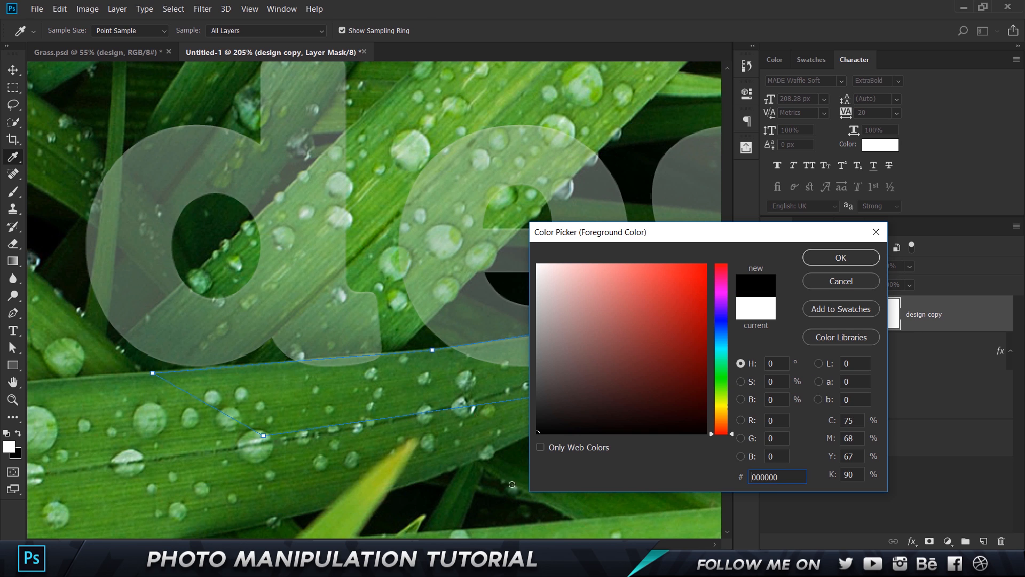
click(841, 258)
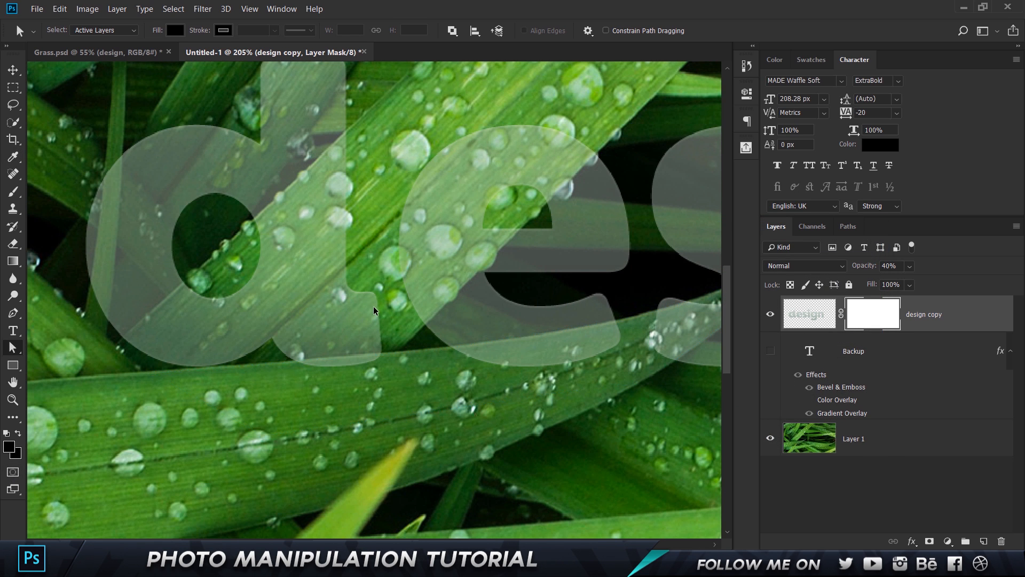
Convert the blade path to a selection, fill it with the foreground colour on the design copy layer mask, and deselect.
key(ctrl+Return)
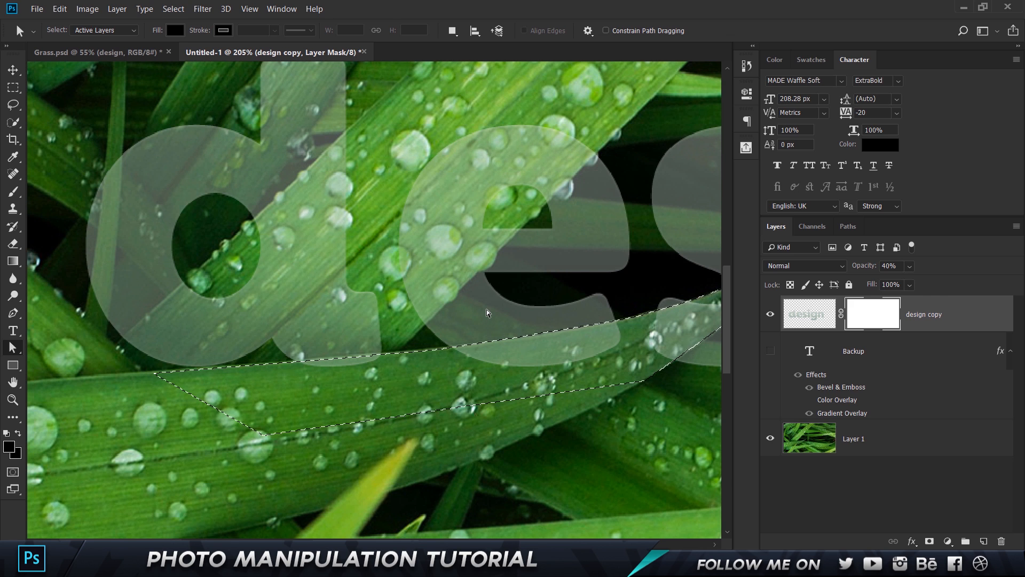
click(13, 88)
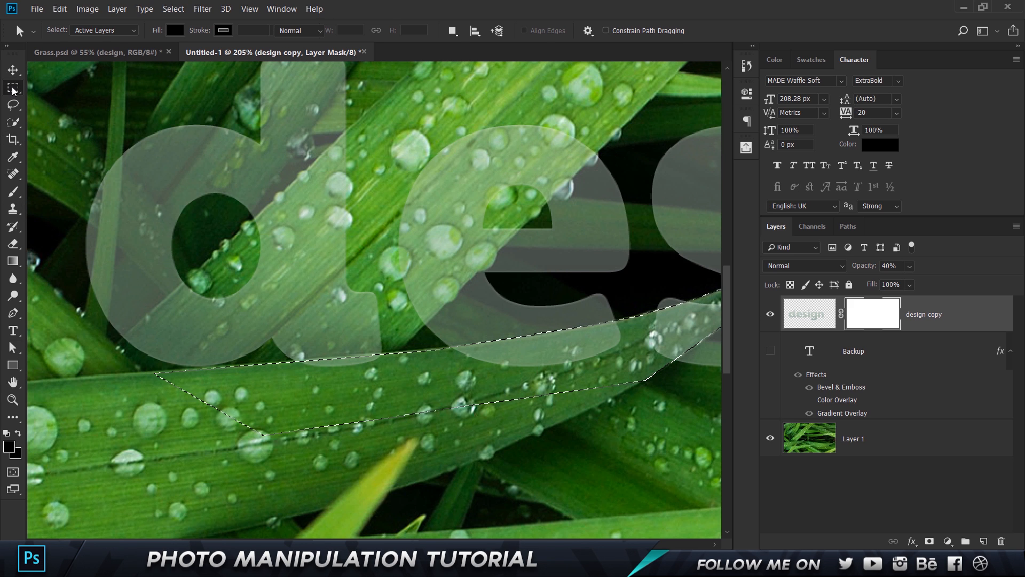
right_click(353, 375)
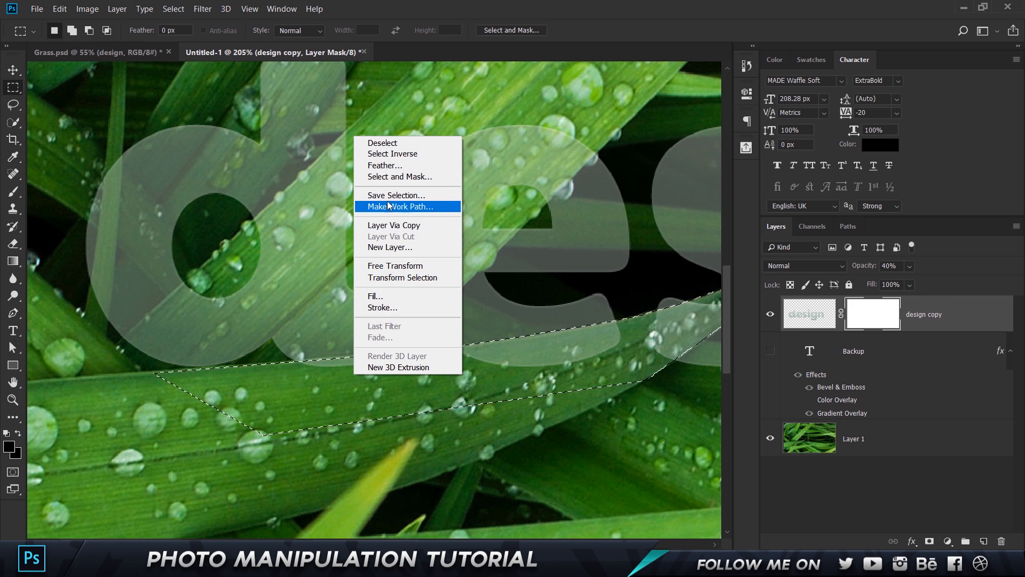
click(391, 296)
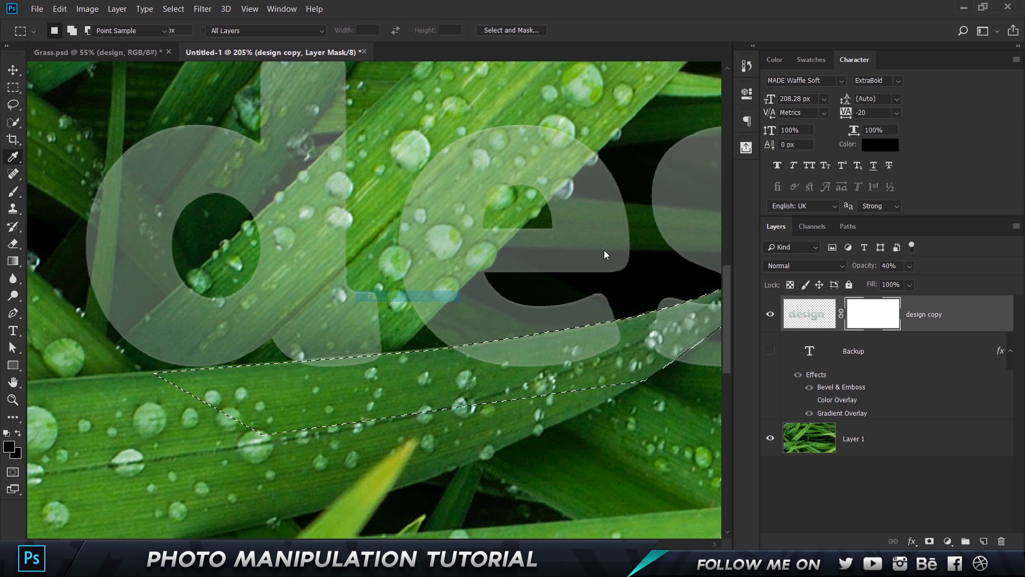
click(518, 139)
click(482, 154)
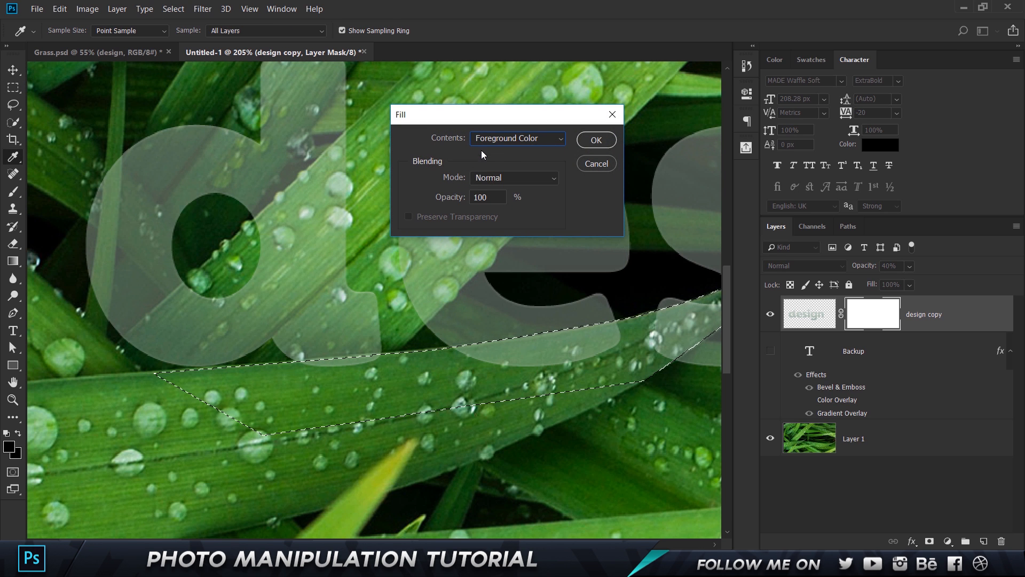
click(590, 141)
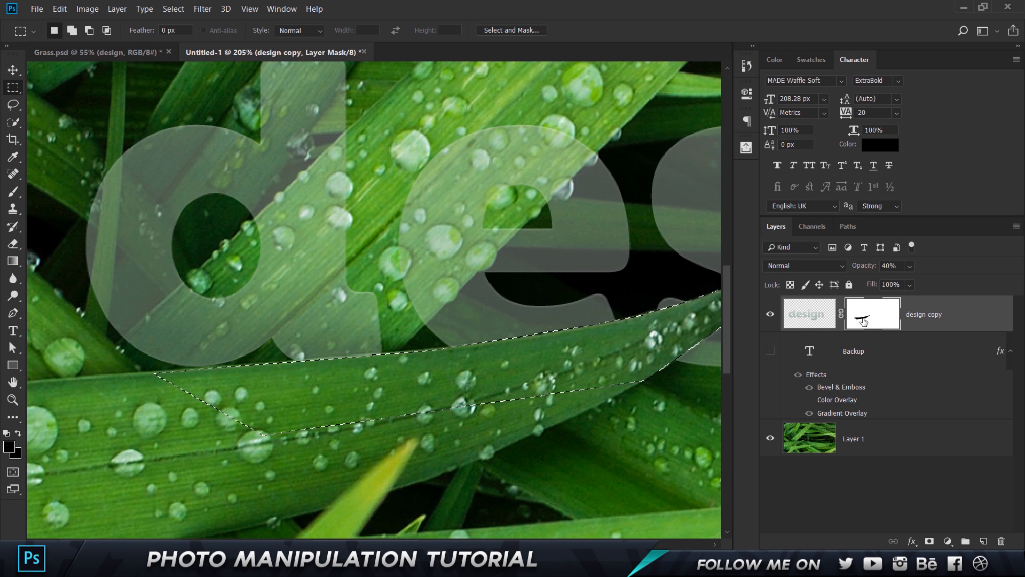
key(ctrl+d)
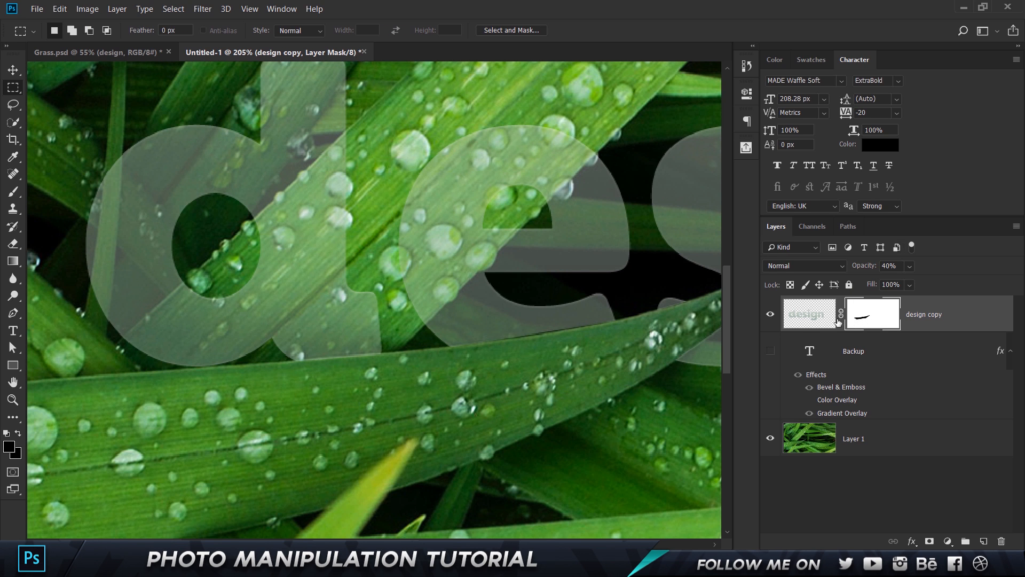
Raise the design copy layer's opacity to 100% to check the masked letters.
scroll(629, 331, down, 2)
drag(641, 236, 385, 267)
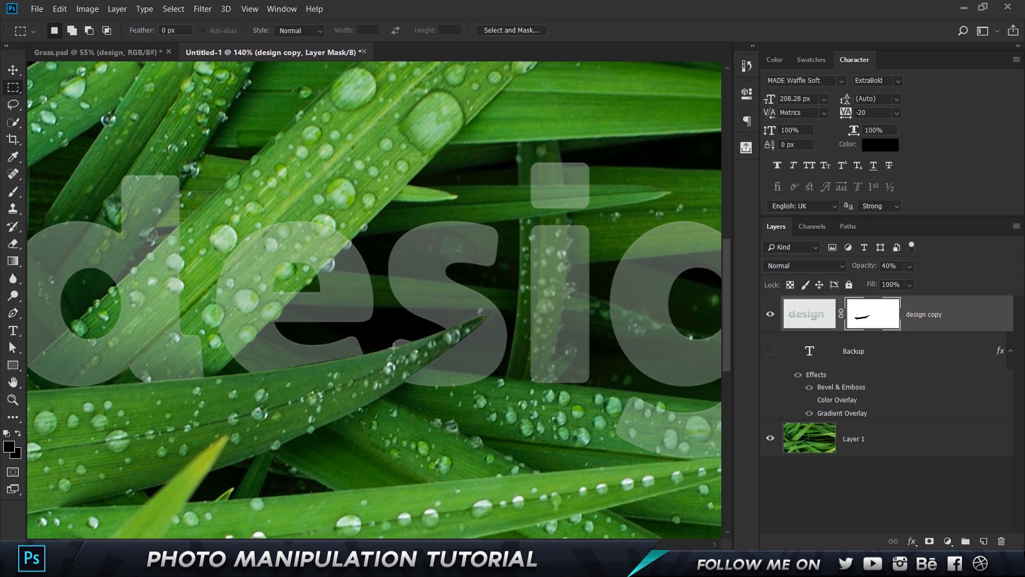
drag(859, 268, 1024, 262)
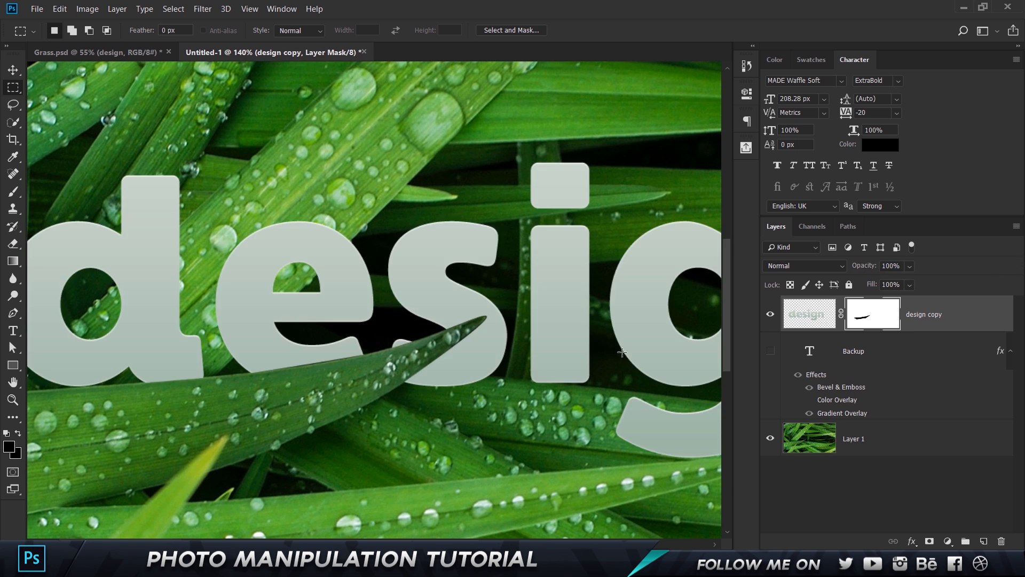
Compare the lower edges of the remaining letters with the finished lettering in Grass.psd.
scroll(342, 371, down, 2)
drag(545, 298, 282, 258)
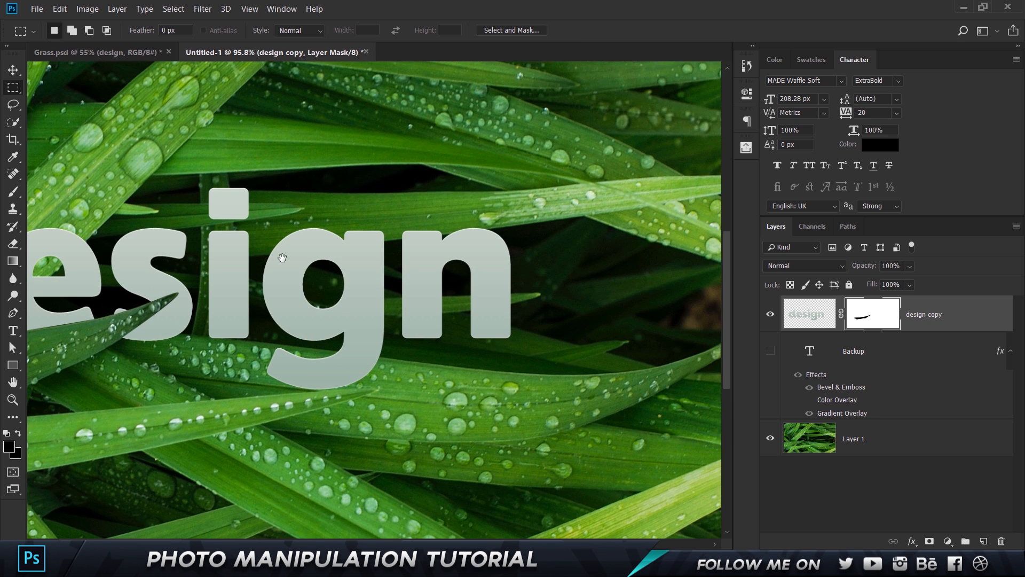
scroll(297, 306, up, 1)
scroll(297, 306, up, 1)
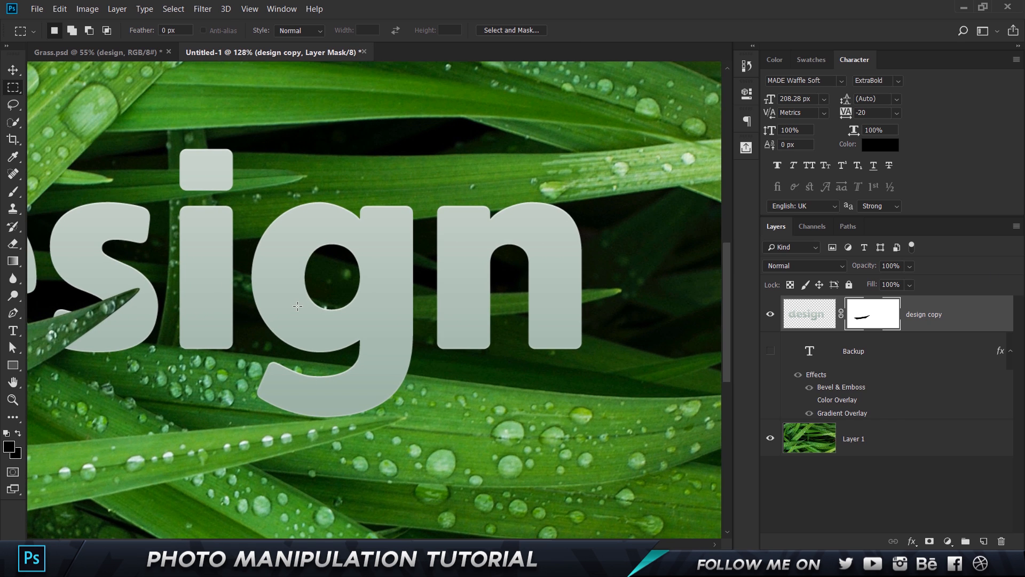
click(99, 53)
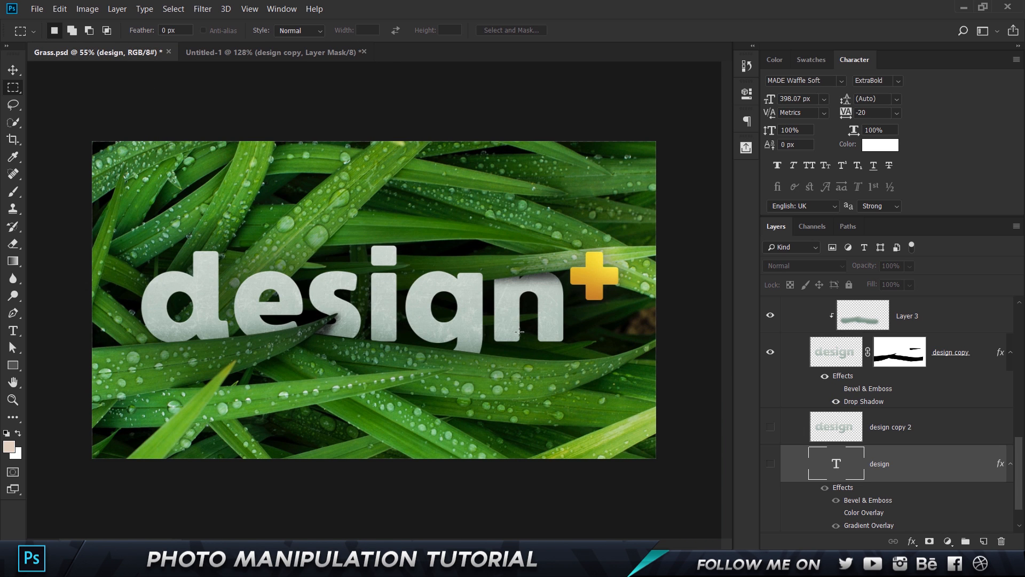
click(316, 55)
drag(266, 249, 423, 237)
scroll(300, 296, up, 2)
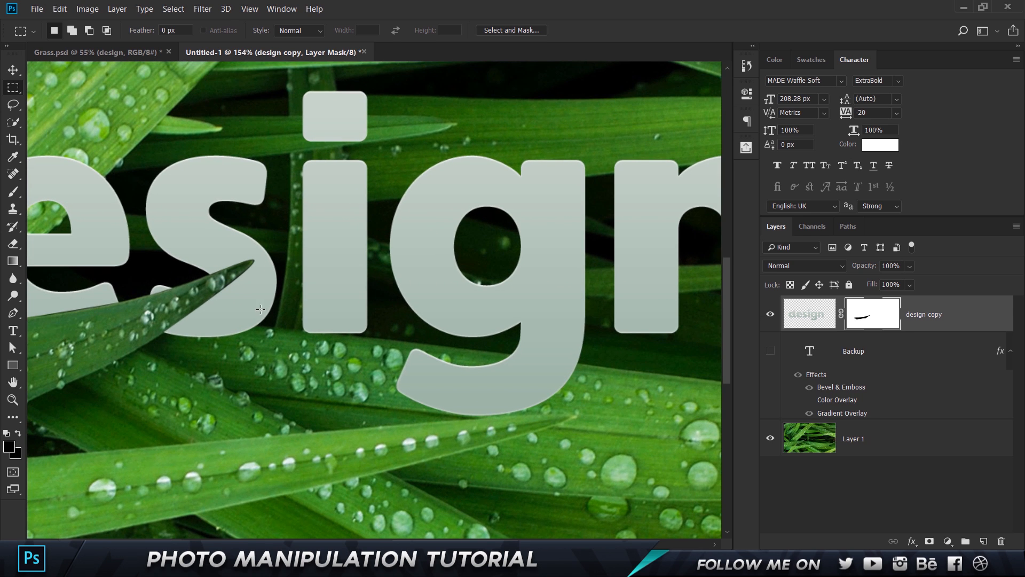
Lower the design copy layer's opacity to 50% for tracing with the Pen tool.
key(p)
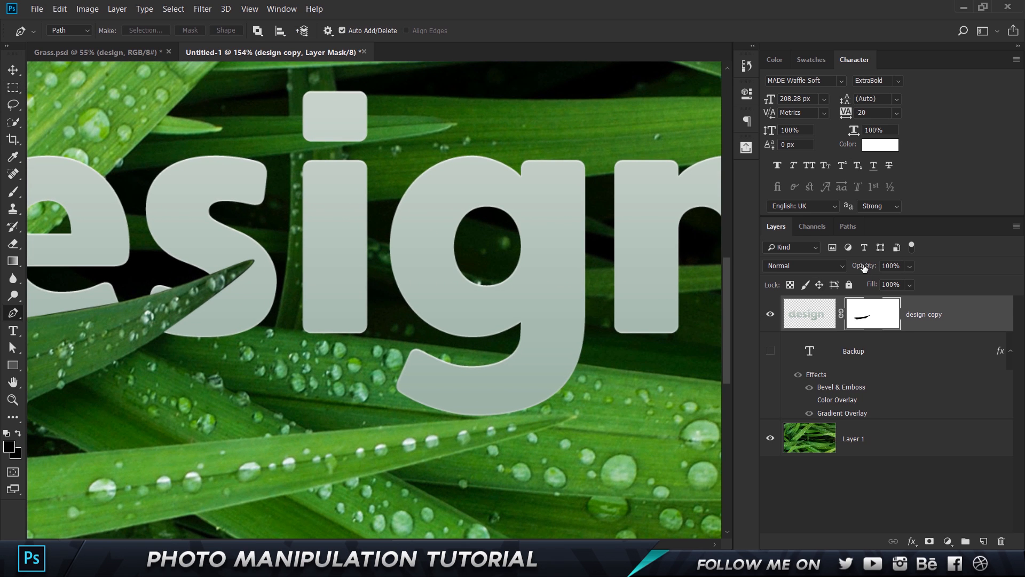
text(50)
key(Return)
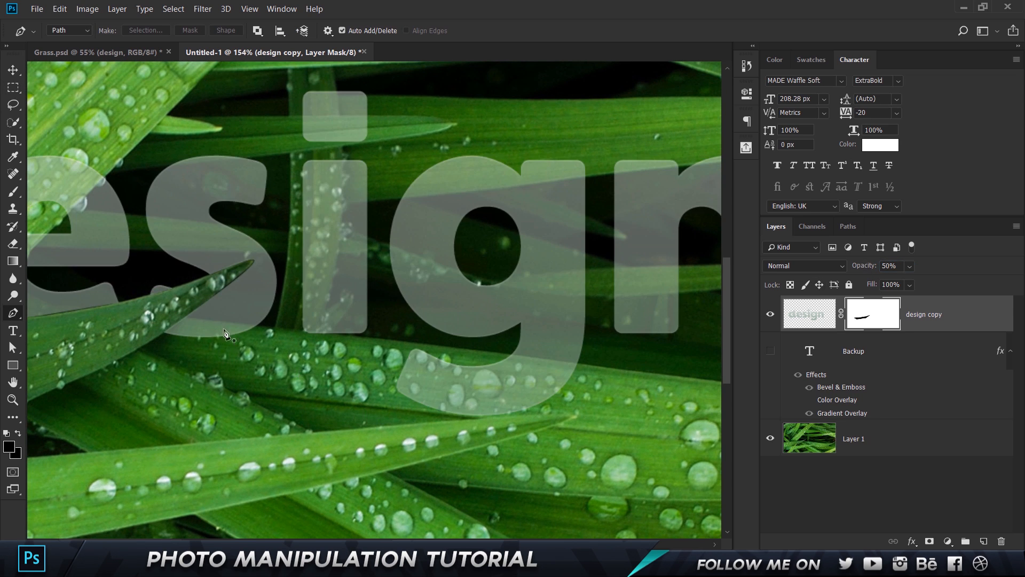
Draw a Pen path along the upper edge of the blade crossing the g, starting beneath the s and ending past the g.
click(180, 317)
click(385, 340)
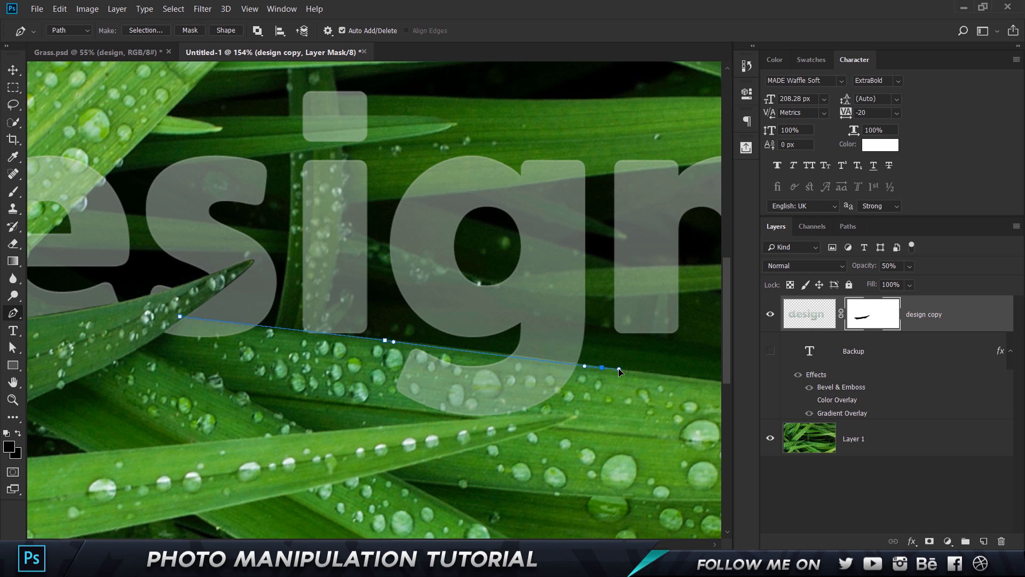
drag(601, 367, 179, 336)
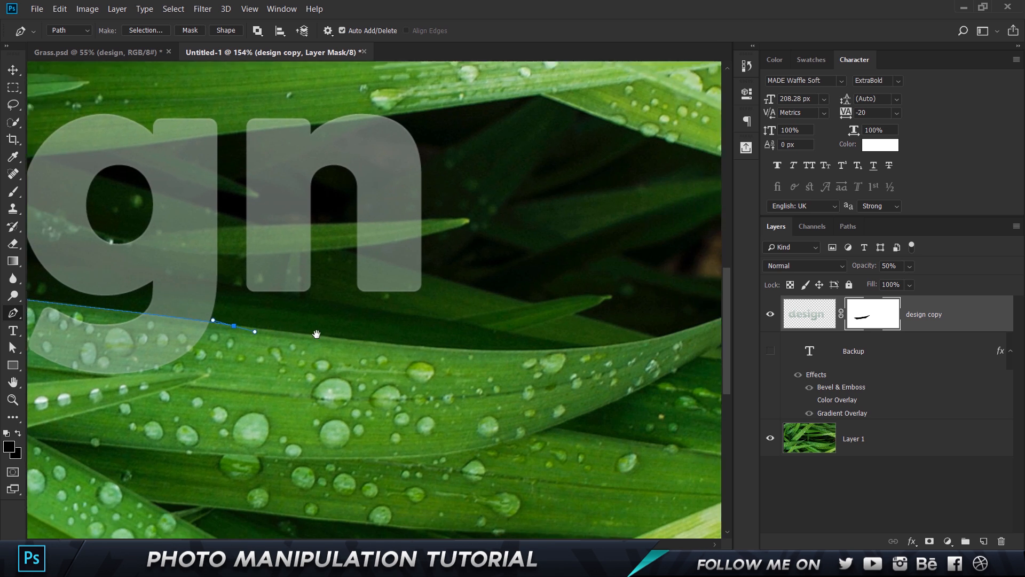
drag(554, 353, 662, 293)
drag(170, 280, 395, 294)
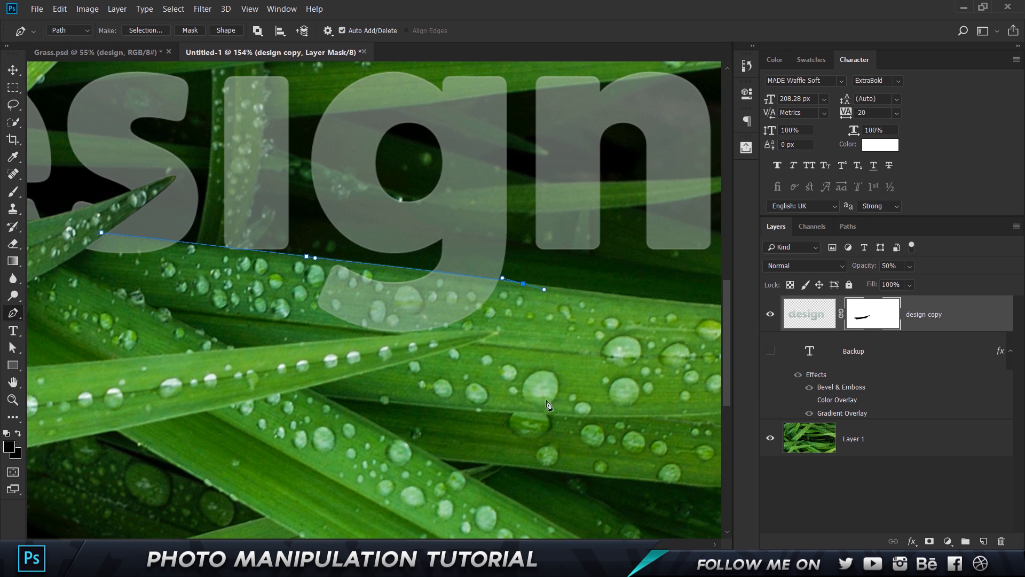
Continue the path down and around below the g's tail, closing it at the starting point beneath the s.
click(560, 413)
click(313, 420)
click(200, 410)
click(115, 350)
click(79, 291)
click(65, 236)
click(102, 232)
Turn the path around the g's tail into a selection, fill it with black on the layer mask, and deselect.
key(ctrl+Return)
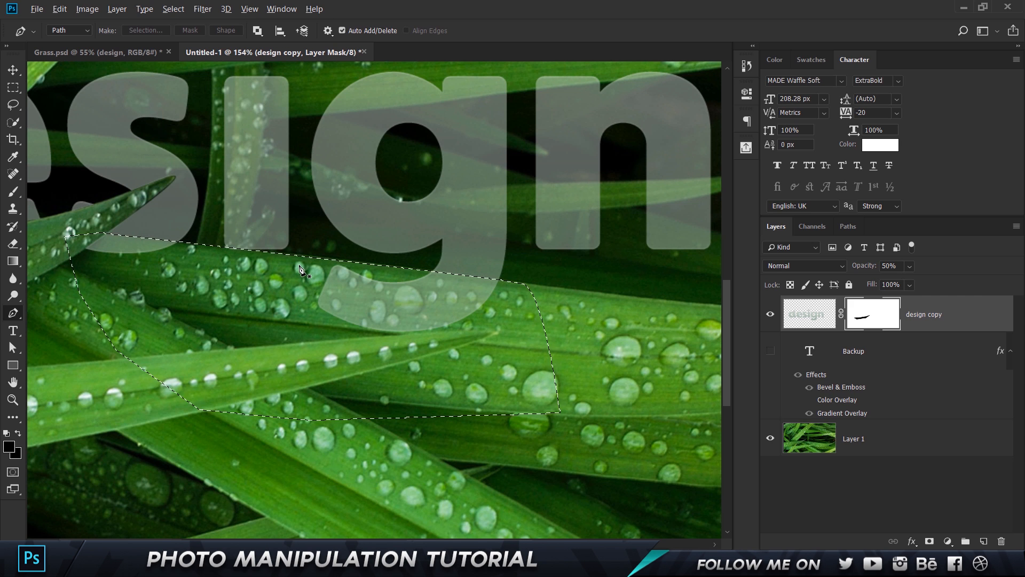
key(alt+BackSpace)
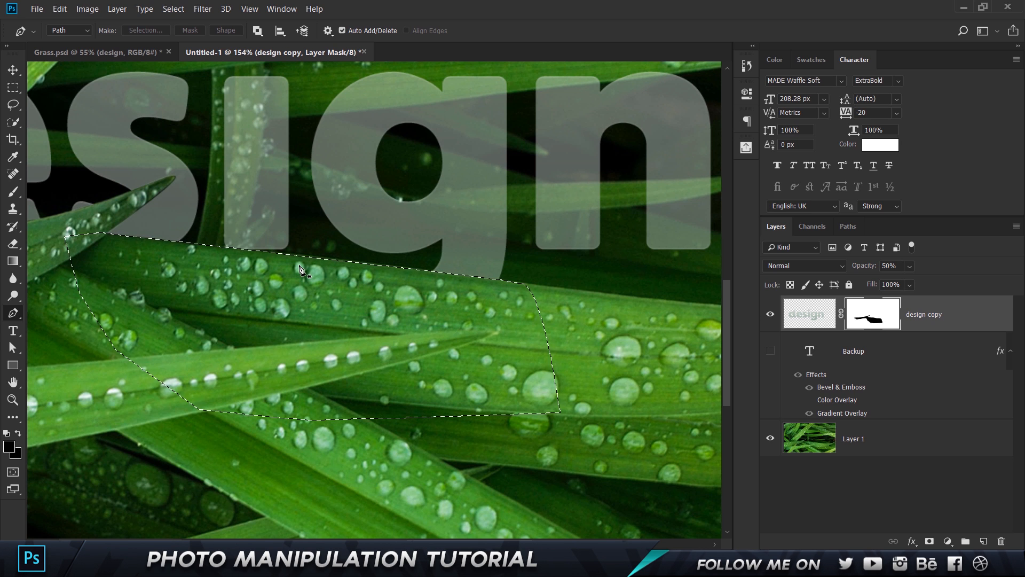
key(ctrl+d)
Restore the design copy layer's opacity to 100%.
scroll(244, 229, down, 8)
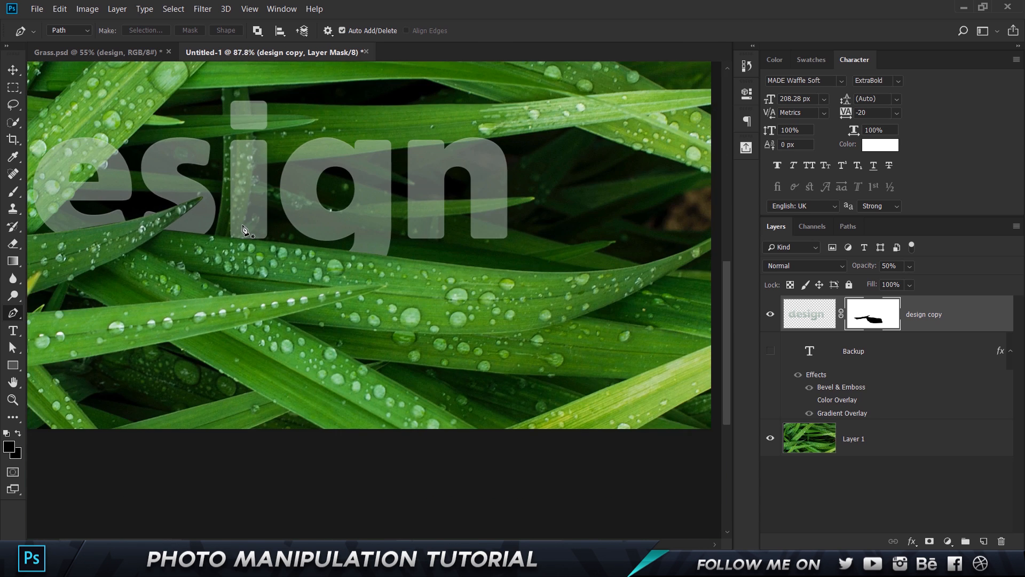
key(v)
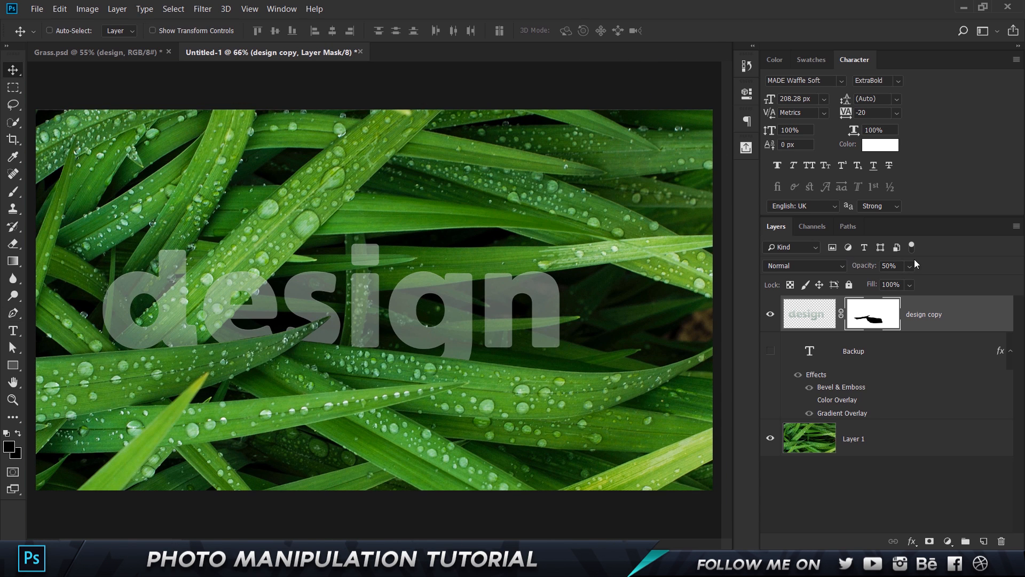
drag(868, 267, 953, 278)
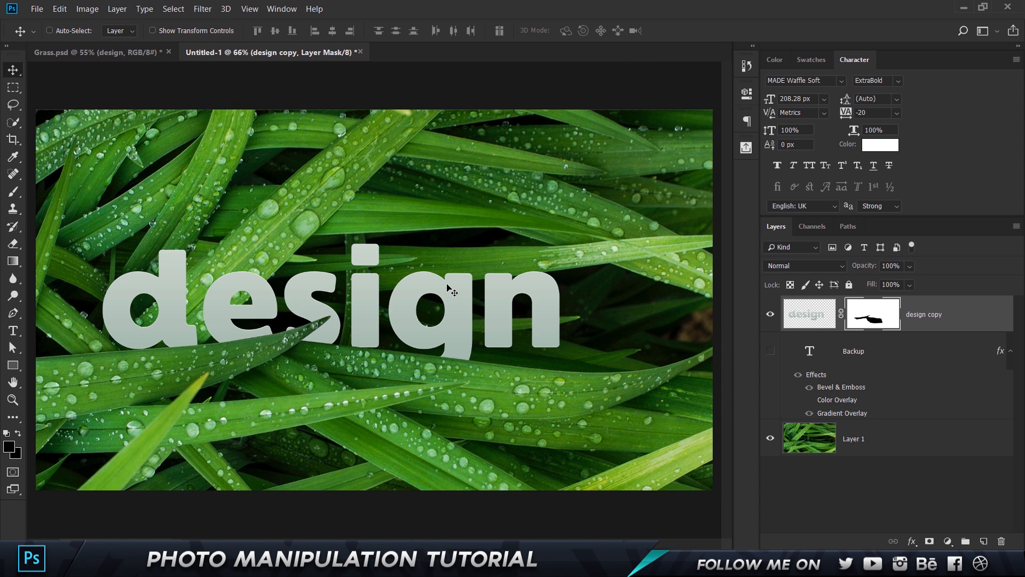
Add a new empty layer above the design copy layer.
scroll(191, 348, up, 1)
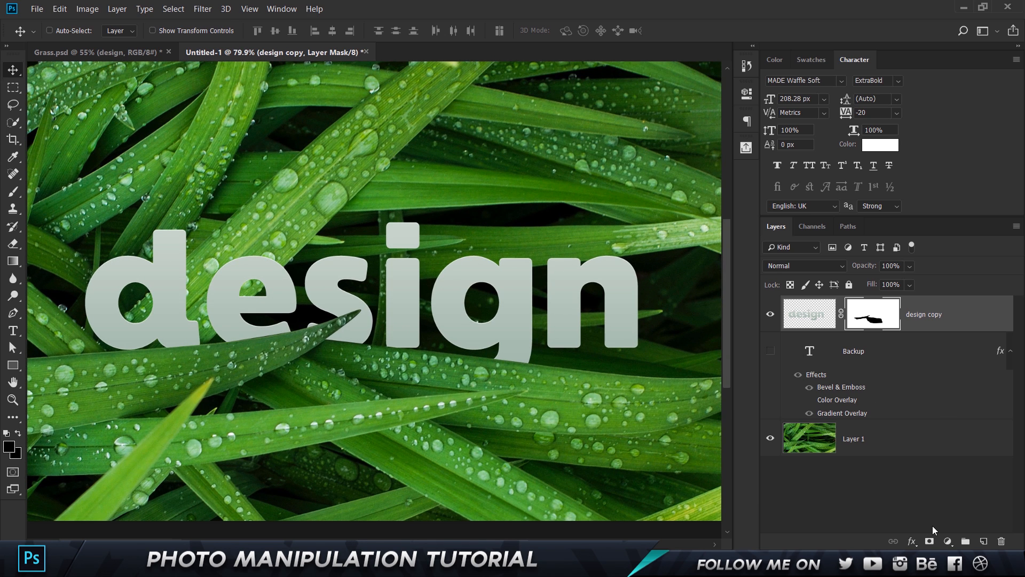
click(981, 540)
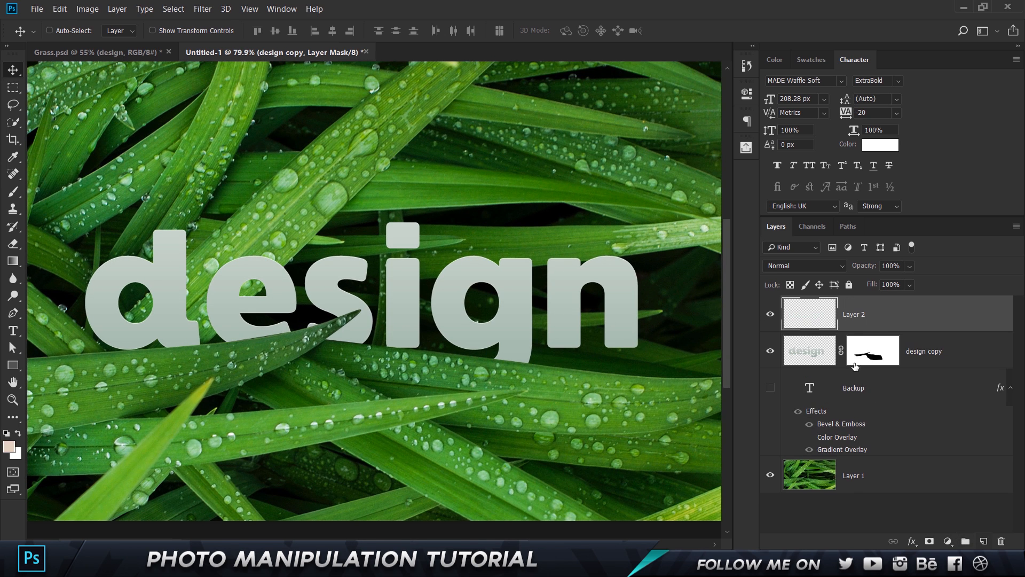
Try clipping the new layer to the design copy layer, and release the clipping mask again.
right_click(861, 322)
click(769, 244)
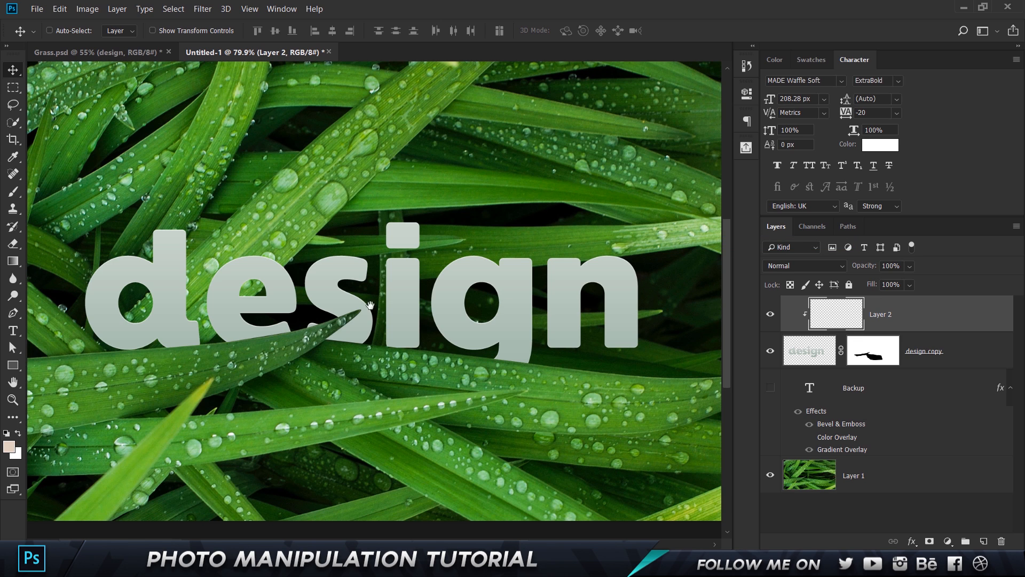
drag(370, 305, 456, 289)
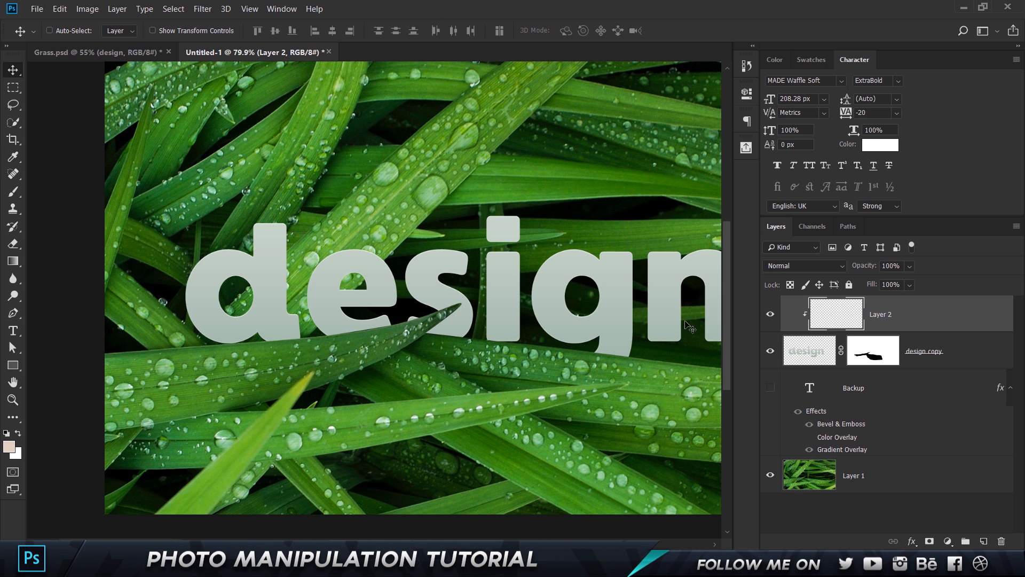
key(ctrl+alt+g)
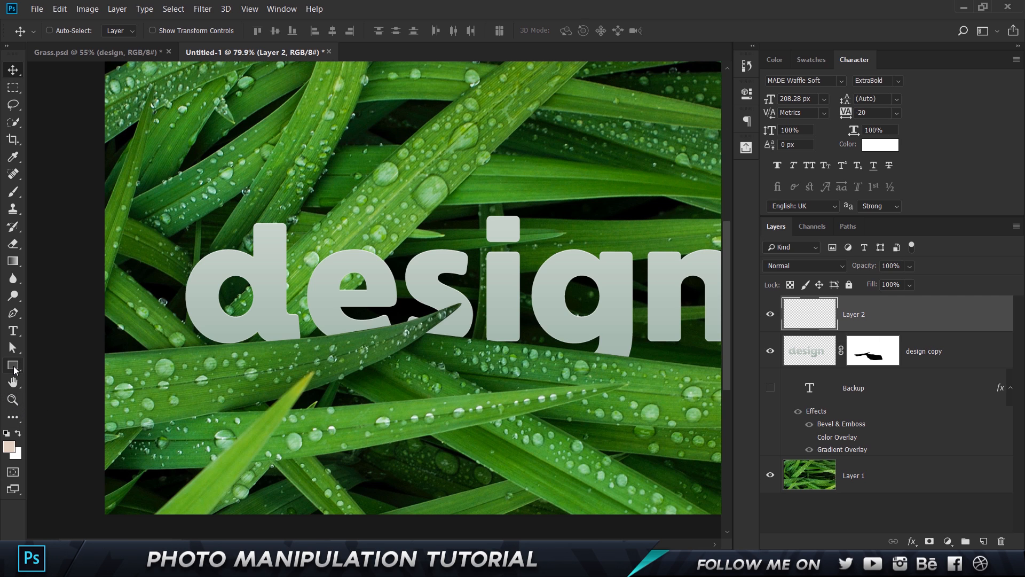
Sample the grey-green of the letter e and darken it slightly to set the foreground colour to a7bfaf.
key(i)
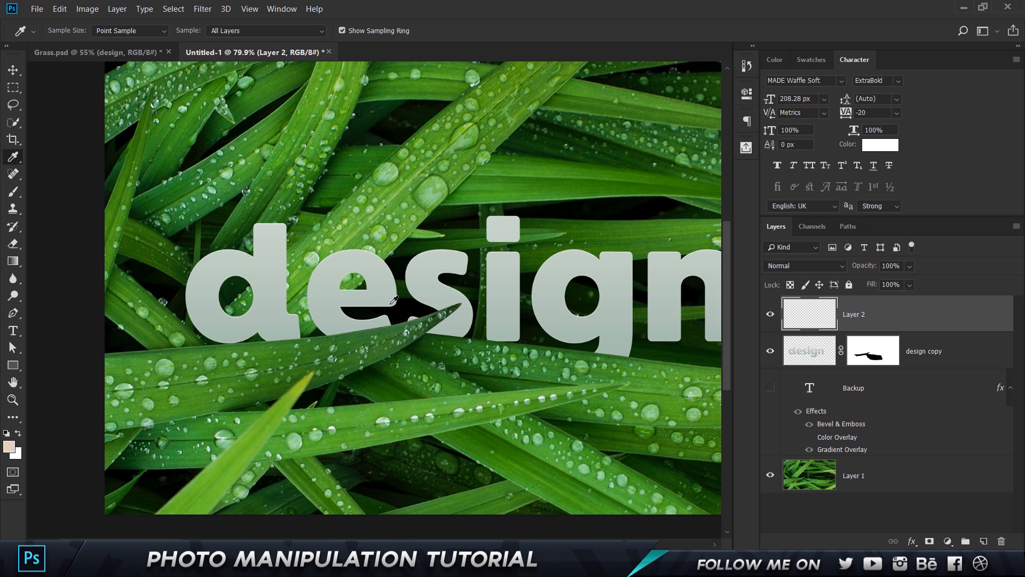
click(392, 303)
click(10, 448)
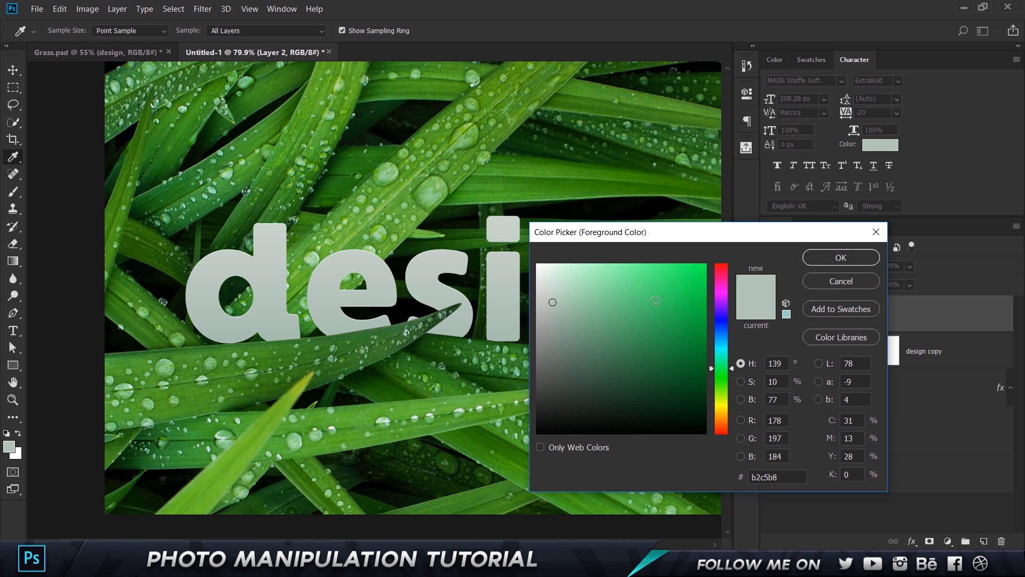
click(558, 305)
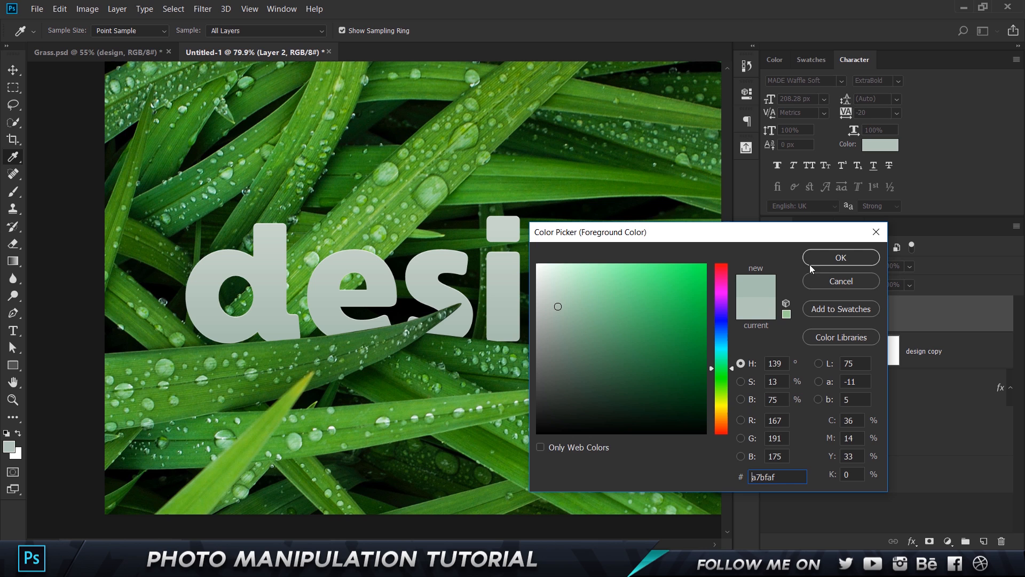
click(841, 258)
Choose the Soft Round preset for the Brush tool, at 300 px with 0% hardness.
key(b)
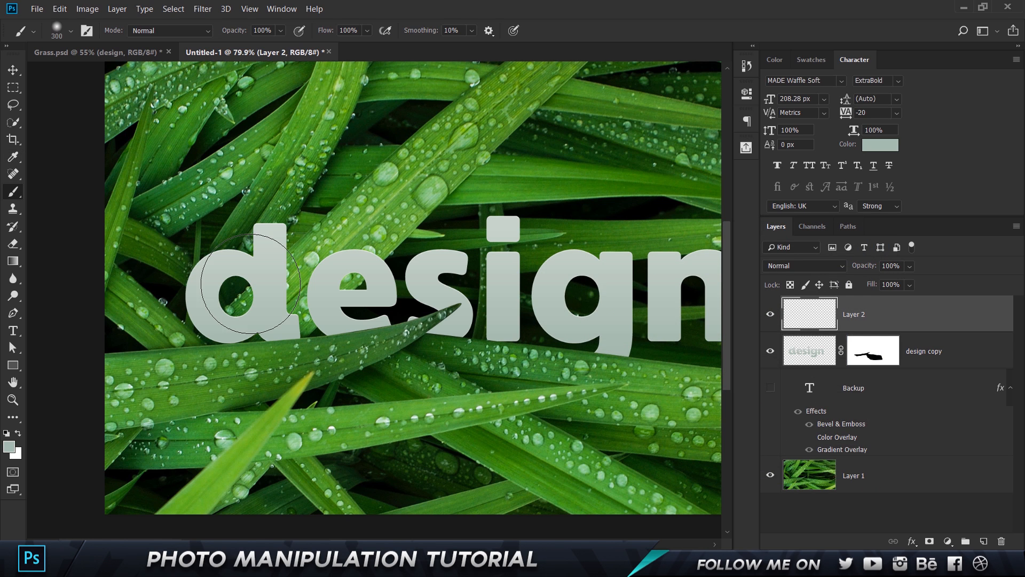
click(53, 36)
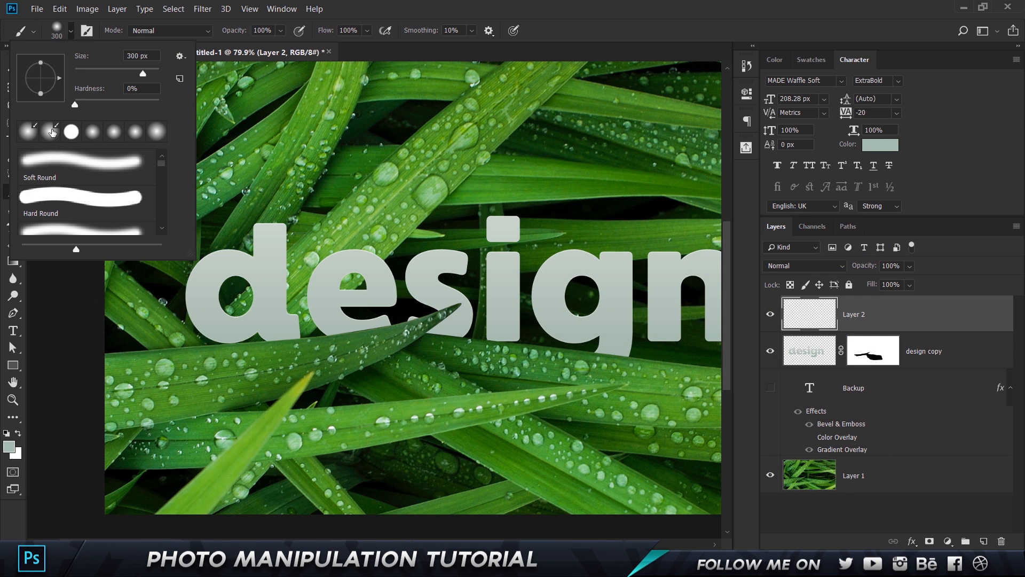
click(92, 133)
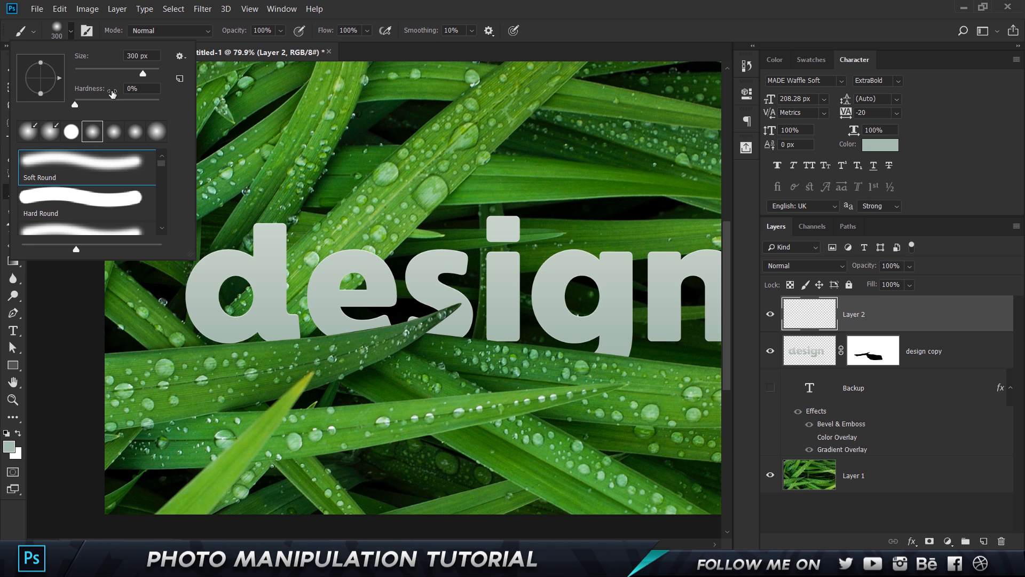
click(662, 4)
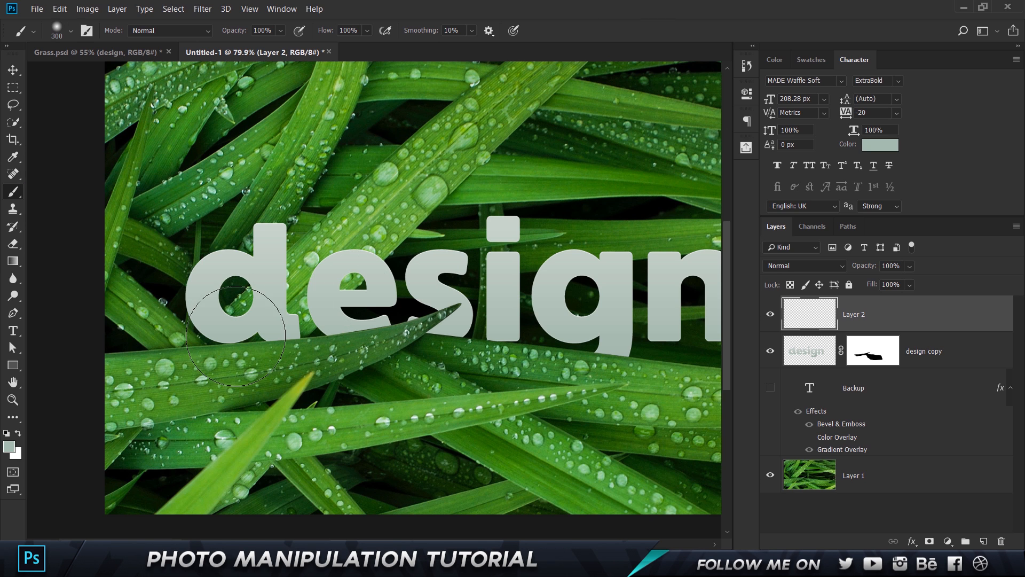
Try painting grey-green over the letter d and clipping Layer 2 to the design copy layer, and undo both.
mouse_move(232, 320)
mouse_down()
mouse_move(294, 185)
mouse_move(252, 324)
mouse_move(108, 282)
mouse_up()
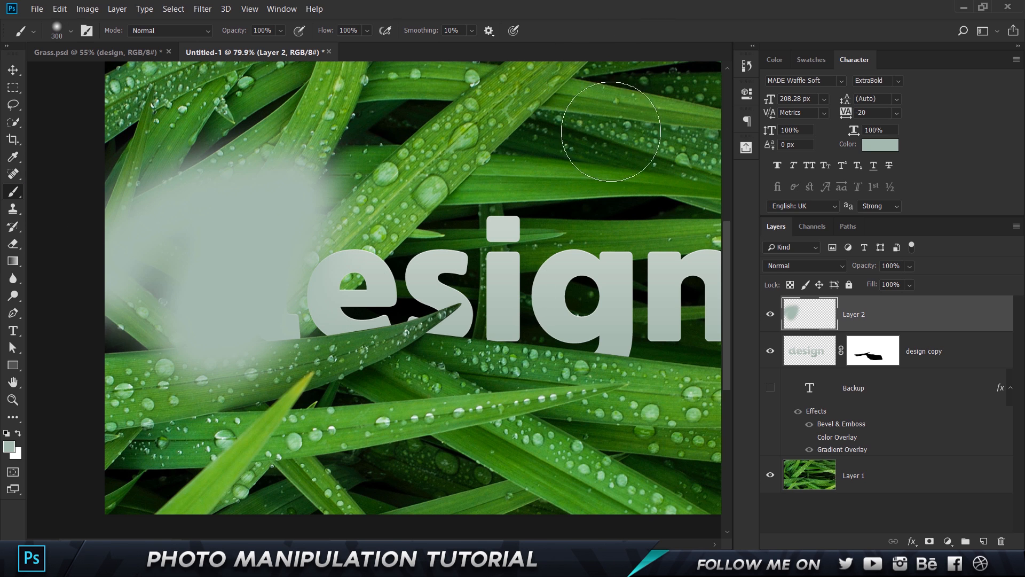
right_click(854, 332)
click(755, 239)
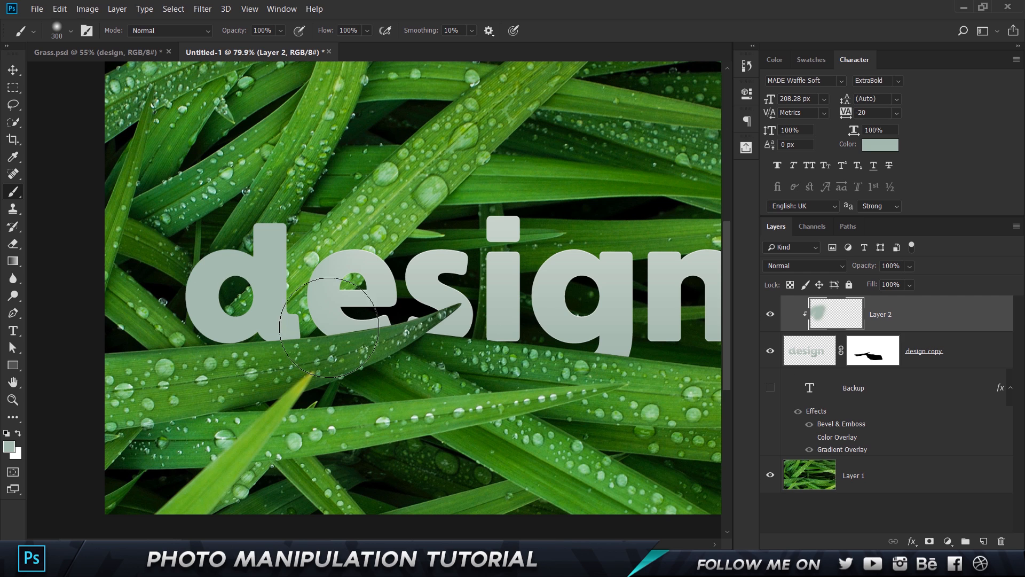
key(ctrl+alt+z)
key(ctrl+alt+z)
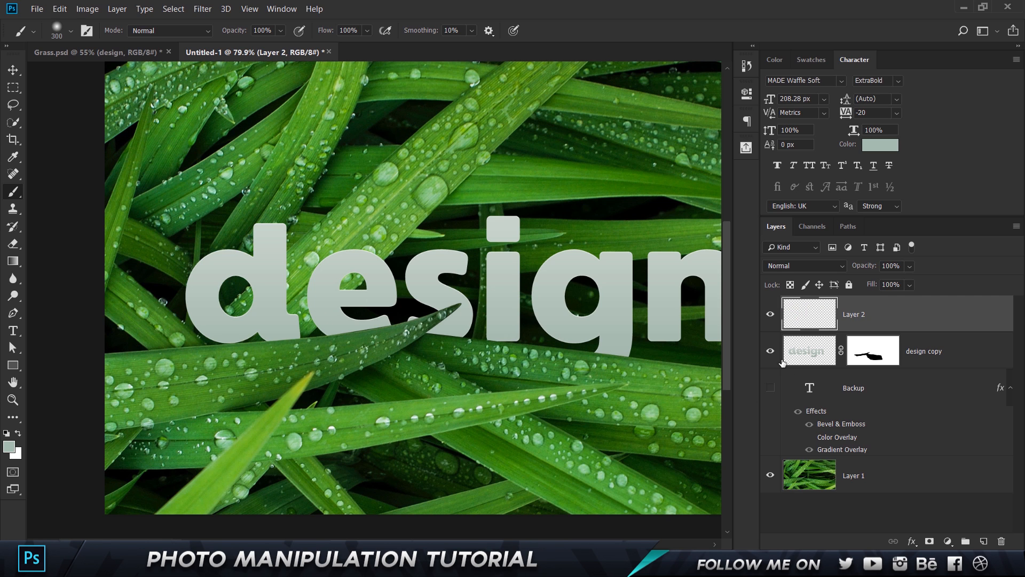
Clip Layer 2 to the design copy layer, and check the blend settings of Layer 3 in Grass.psd.
alt+click(827, 331)
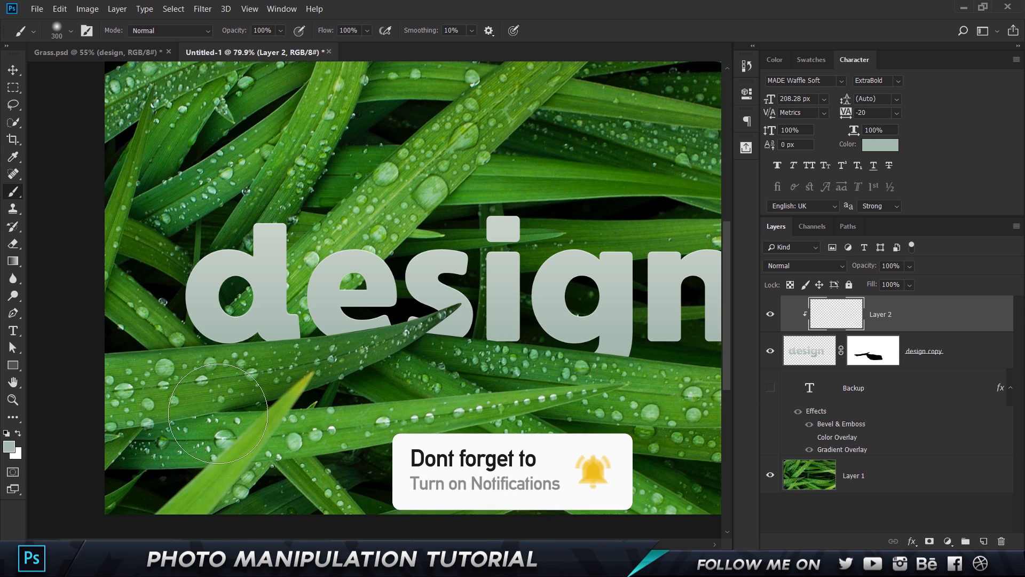
key(ctrl+Tab)
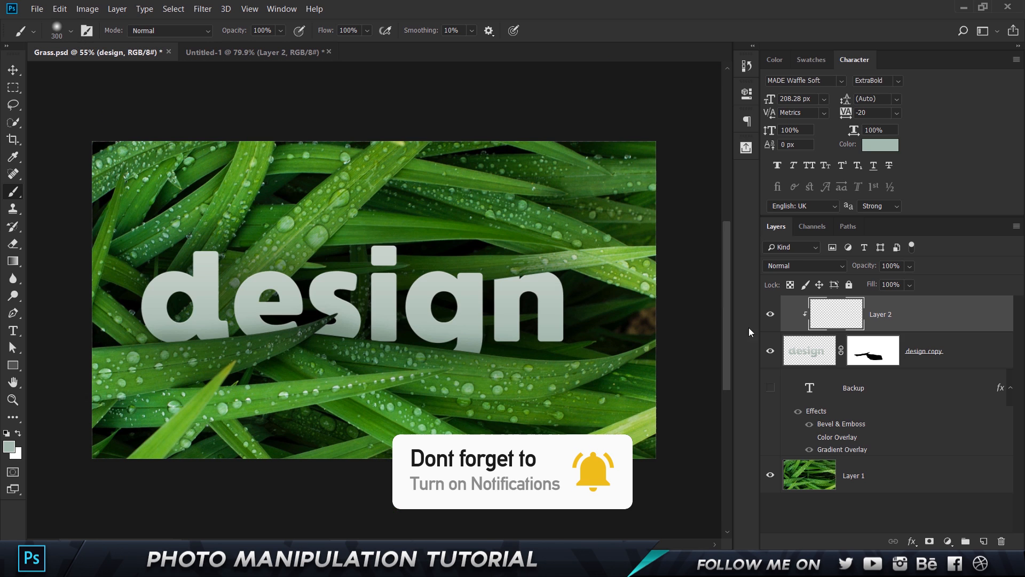
click(890, 325)
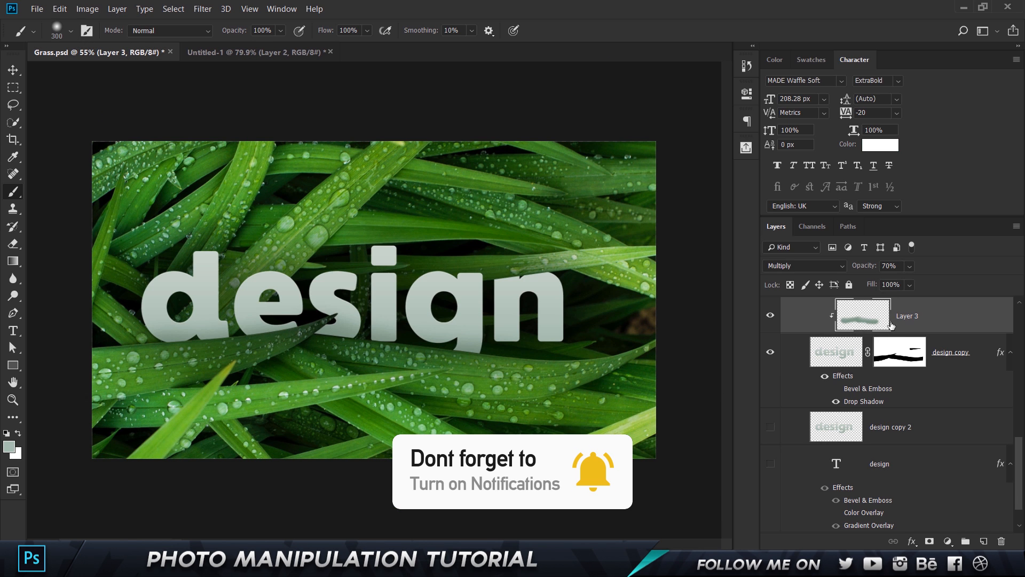
click(261, 56)
Set the foreground colour to the darker grey-green 85a990.
scroll(199, 348, up, 2)
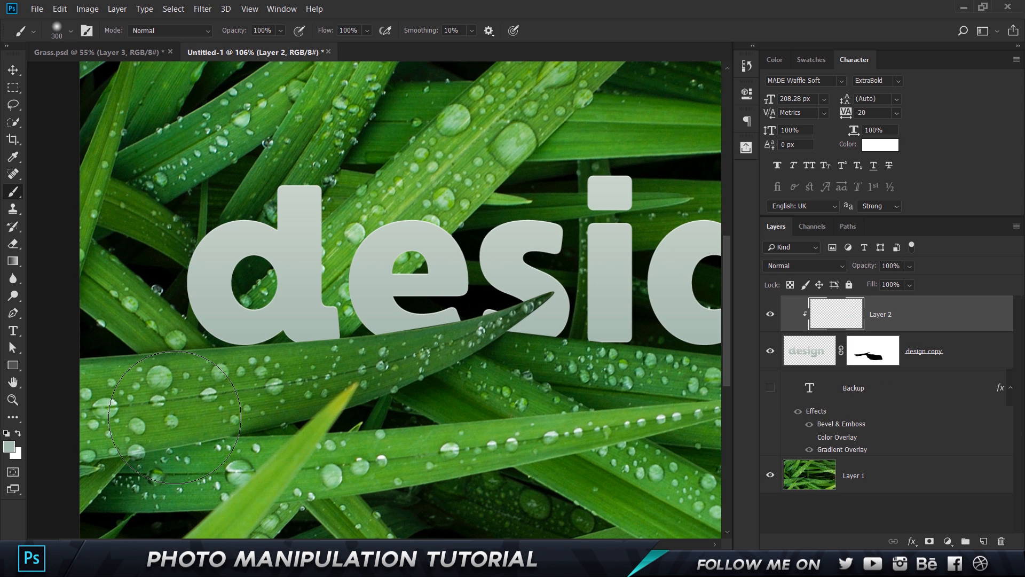
drag(374, 396, 193, 395)
click(9, 446)
click(580, 318)
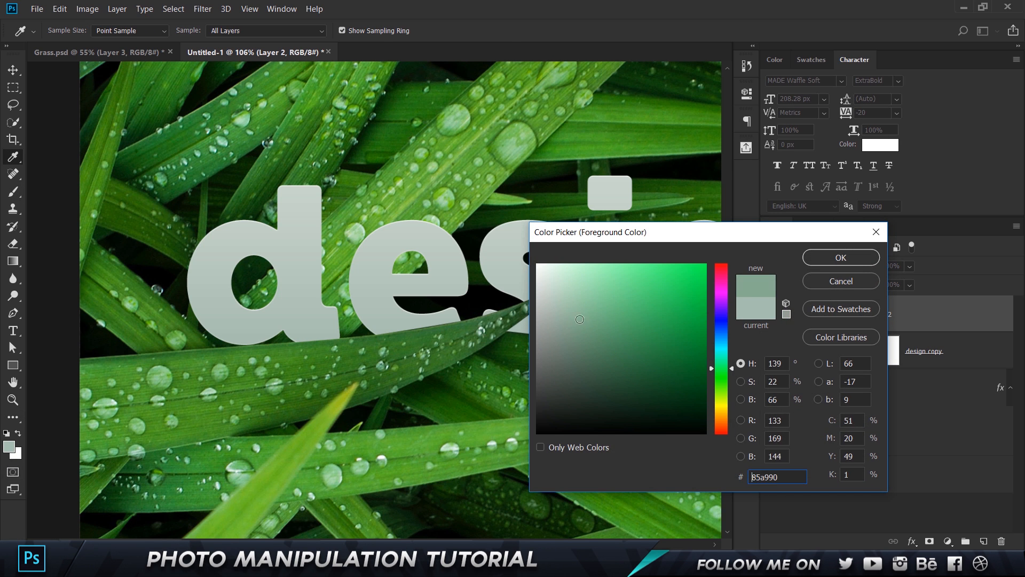
click(854, 260)
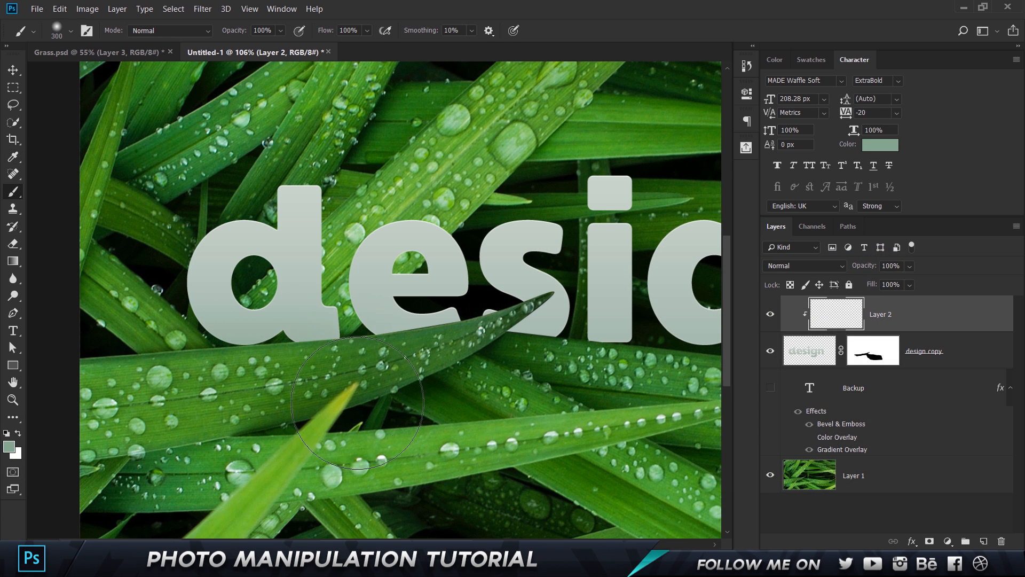
Paint soft shading on the lower parts of the letters d and e, and set Layer 2's blend mode to Multiply.
mouse_move(358, 403)
mouse_down()
mouse_move(452, 380)
mouse_move(447, 393)
mouse_up()
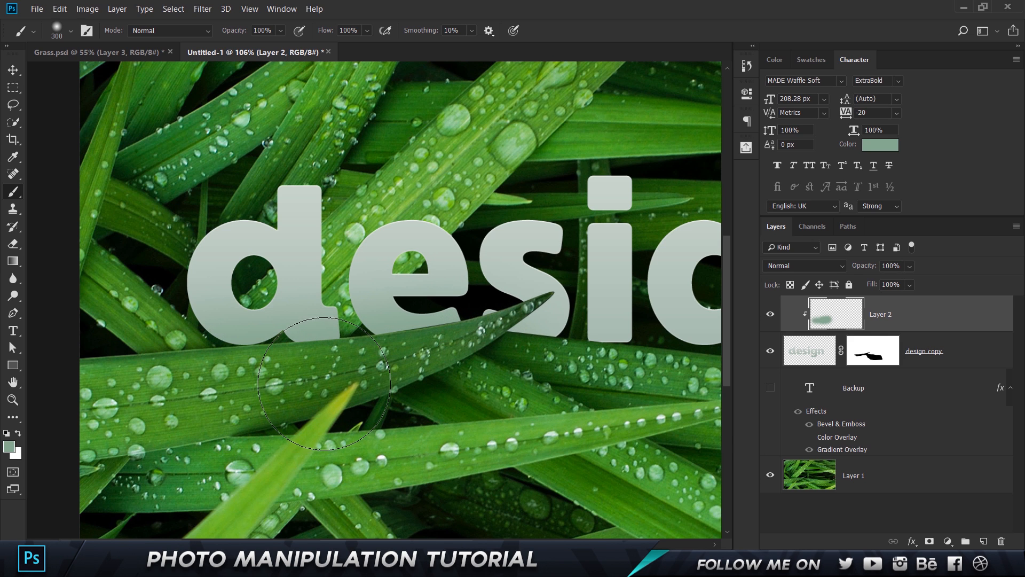
click(816, 266)
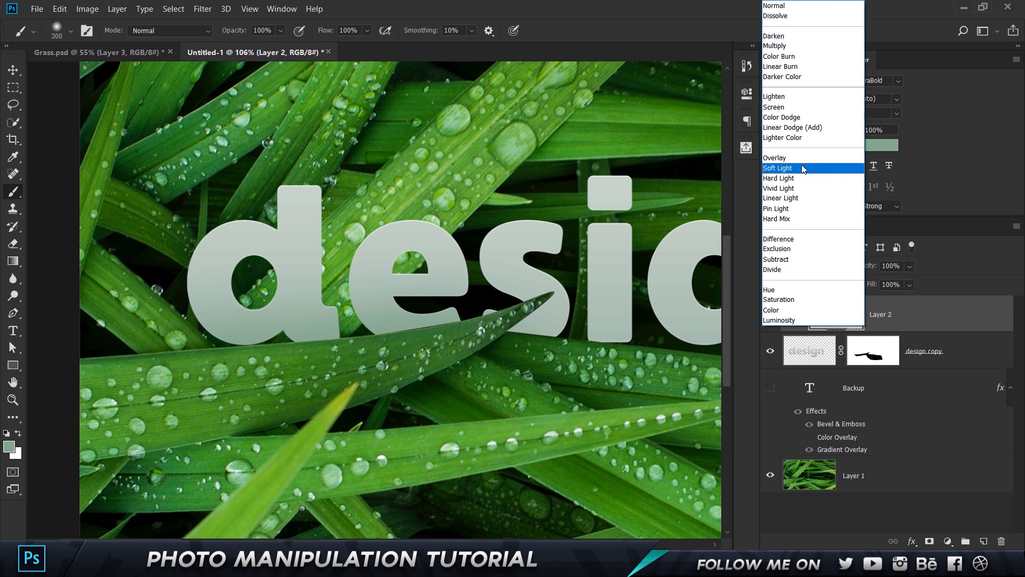
click(781, 46)
Reduce the brush to 15 px and paint shading on the letter s around the tip of the overlapping grass blade.
drag(539, 267, 364, 307)
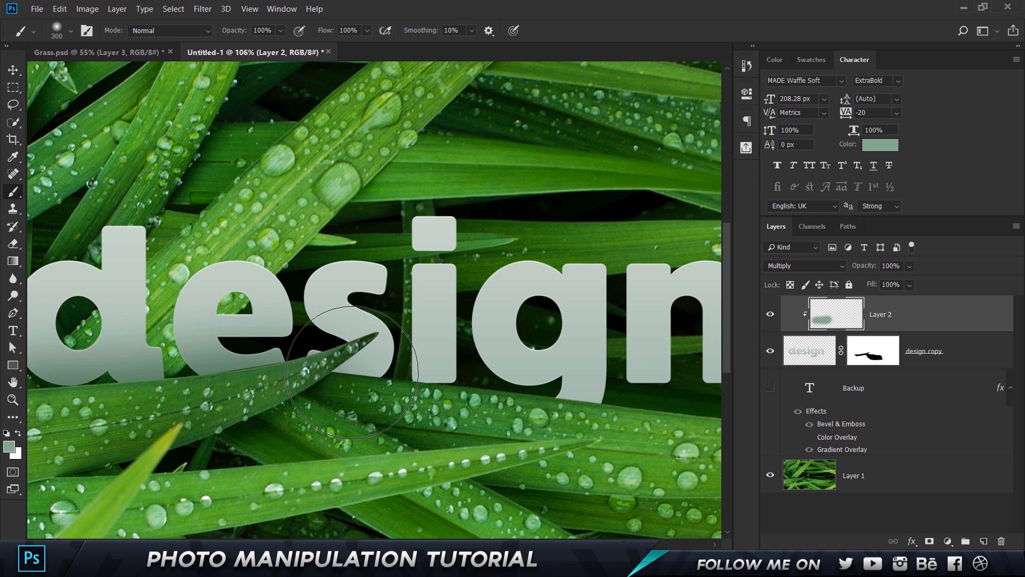
key(bracketleft)
key(bracketleft)
key(bracketleft)
key(bracketleft)
key(bracketleft)
key(bracketleft)
scroll(372, 338, up, 5)
scroll(370, 337, up, 1)
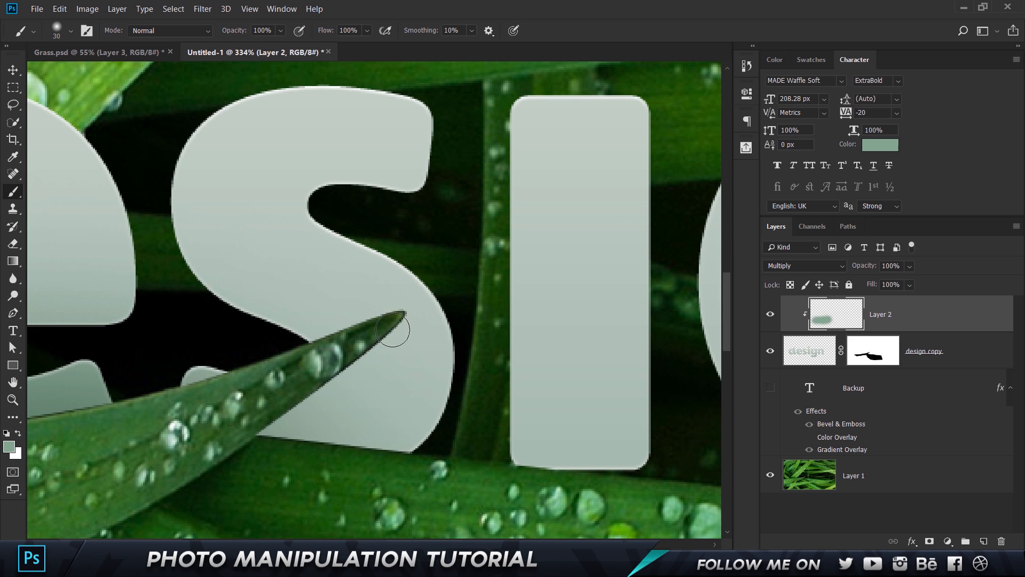
key(bracketleft)
key(bracketleft)
key(bracketleft)
drag(394, 317, 265, 375)
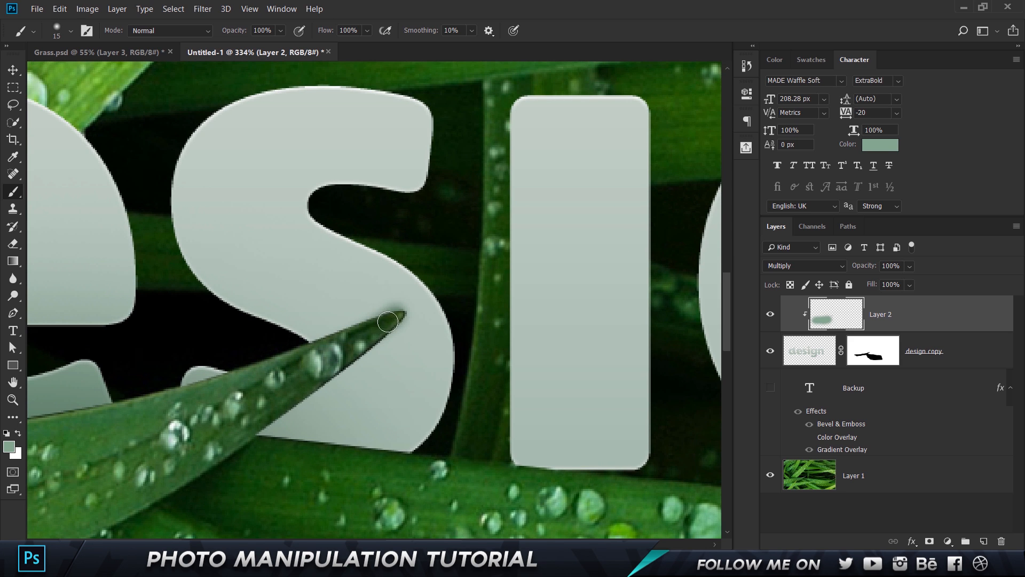
drag(392, 320, 287, 377)
mouse_move(376, 321)
mouse_down()
mouse_move(260, 375)
mouse_move(184, 381)
mouse_up()
scroll(247, 376, down, 2)
key(super)
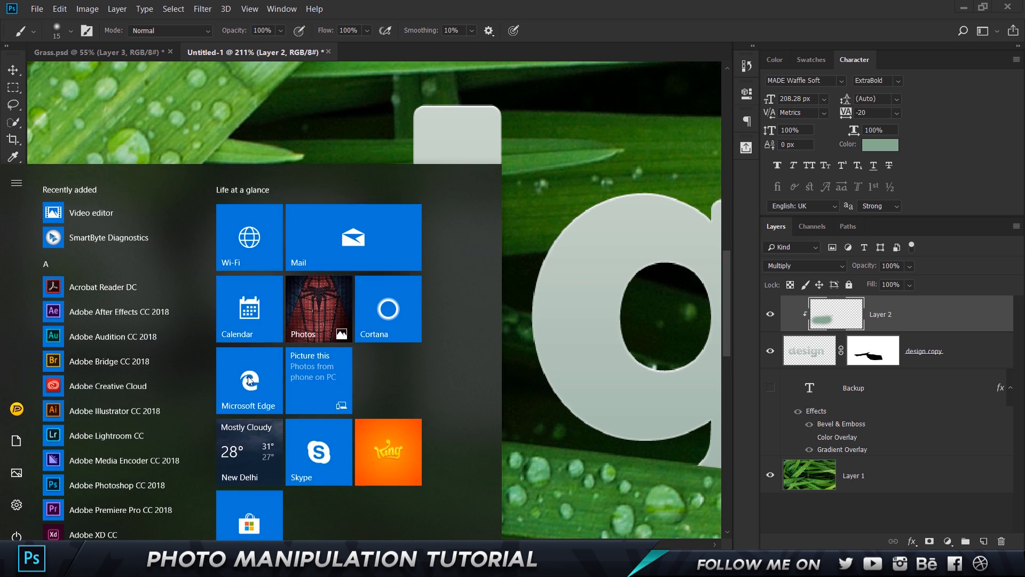
scroll(248, 376, down, 3)
key(super)
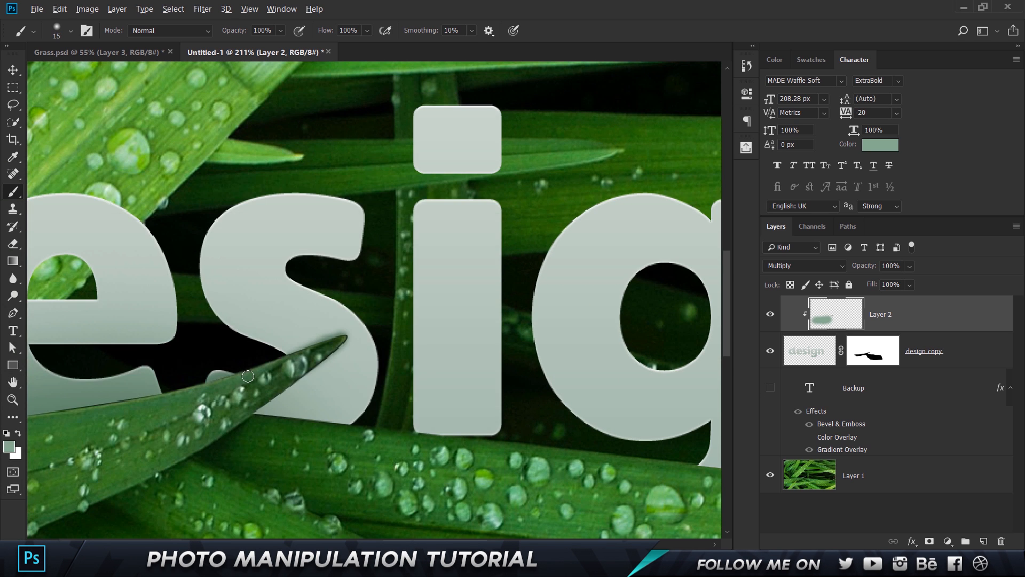
Enlarge the brush to 400 px and paint soft shading along the lower parts of the letters from s to n.
scroll(248, 377, down, 3)
key(bracketright)
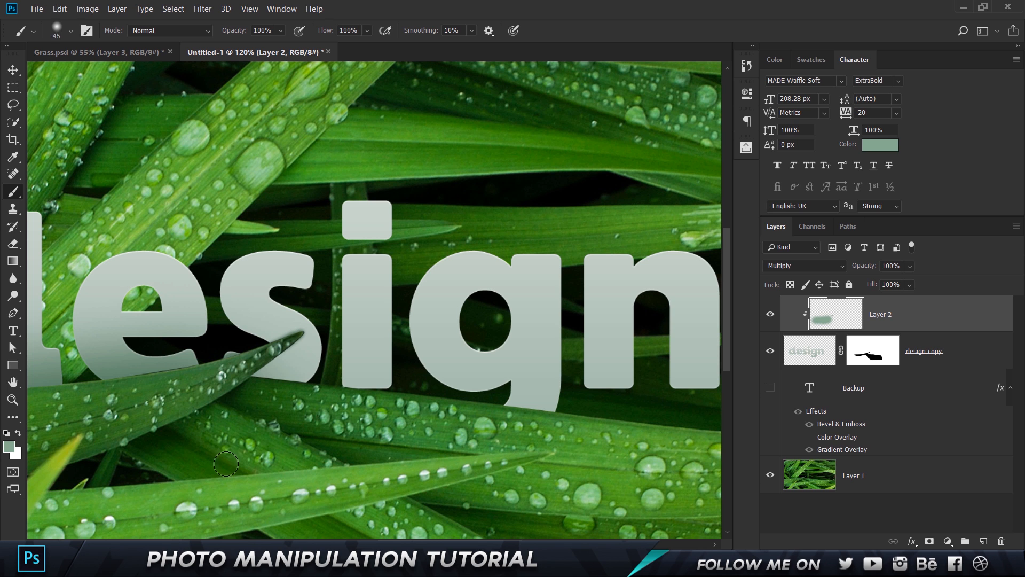
key(bracketright)
key(bracketright)
key(bracketright)
key(bracketright)
key(bracketright)
key(bracketright)
key(bracketright)
key(bracketright)
key(bracketright)
key(bracketright)
key(bracketright)
key(bracketright)
key(bracketright)
key(bracketright)
click(257, 440)
scroll(320, 443, down, 3)
drag(375, 451, 331, 405)
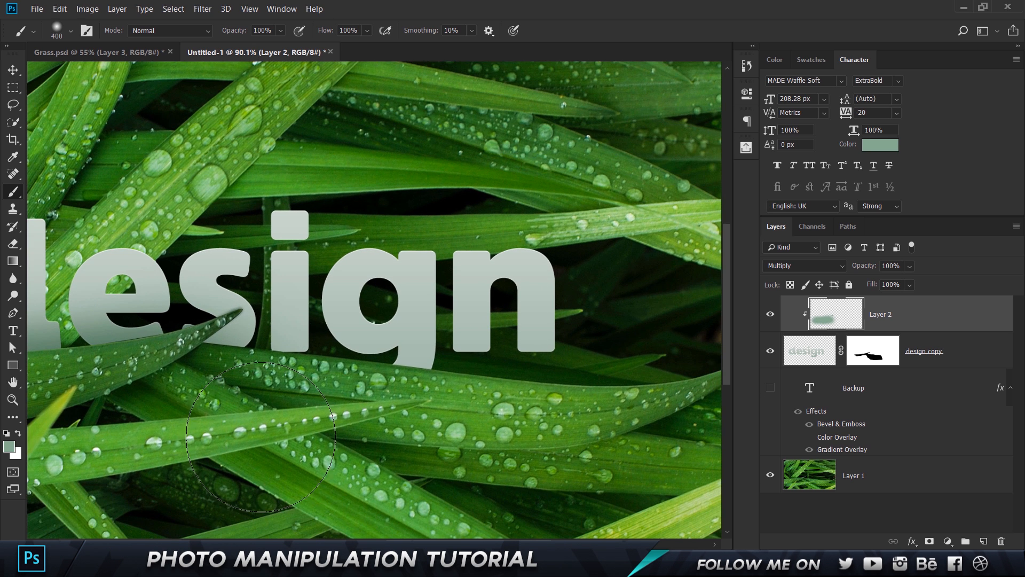
drag(286, 437, 606, 435)
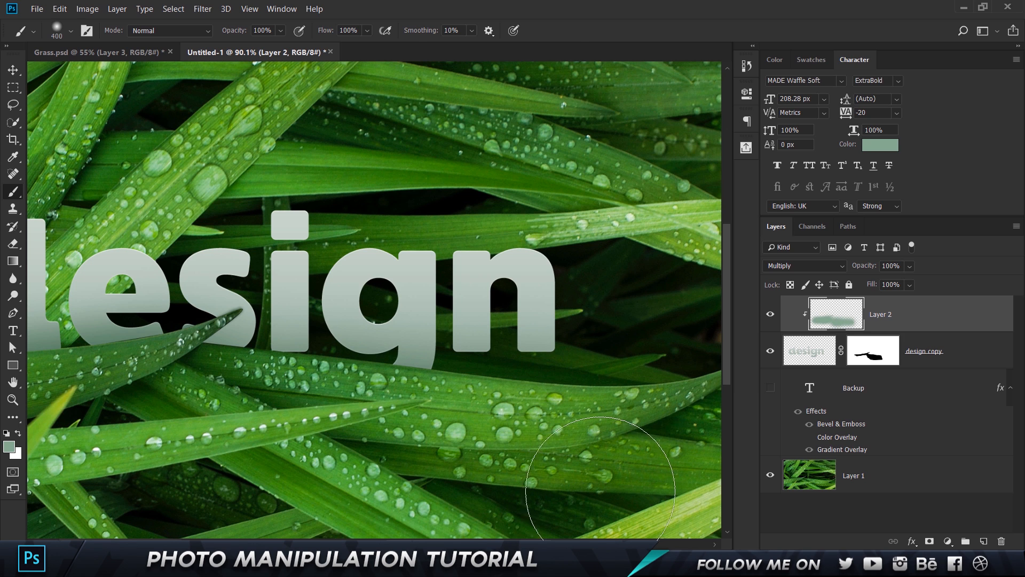
Set the opacity of Layer 2 to 80%.
key(v)
scroll(177, 248, down, 1)
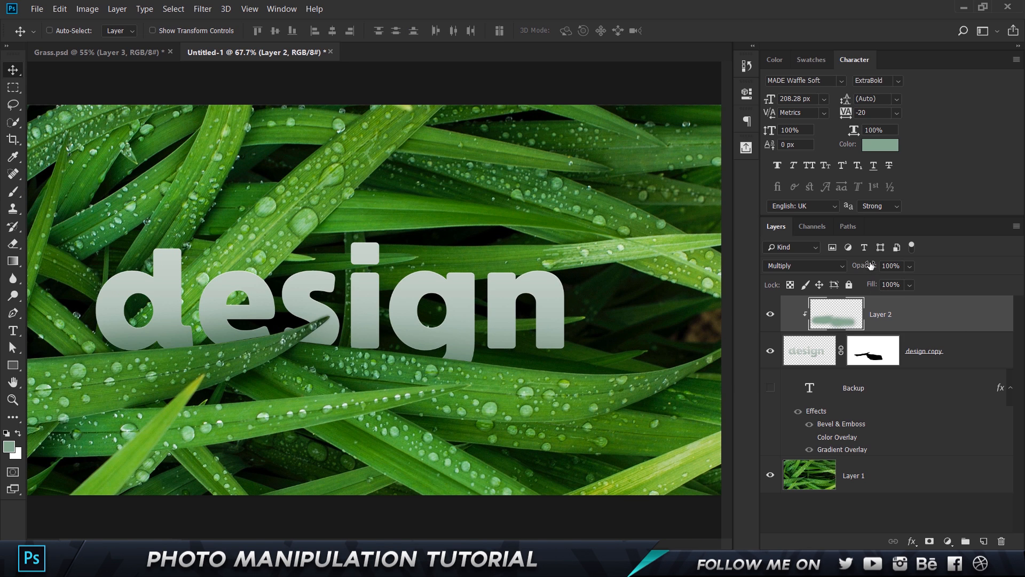
drag(870, 265, 860, 266)
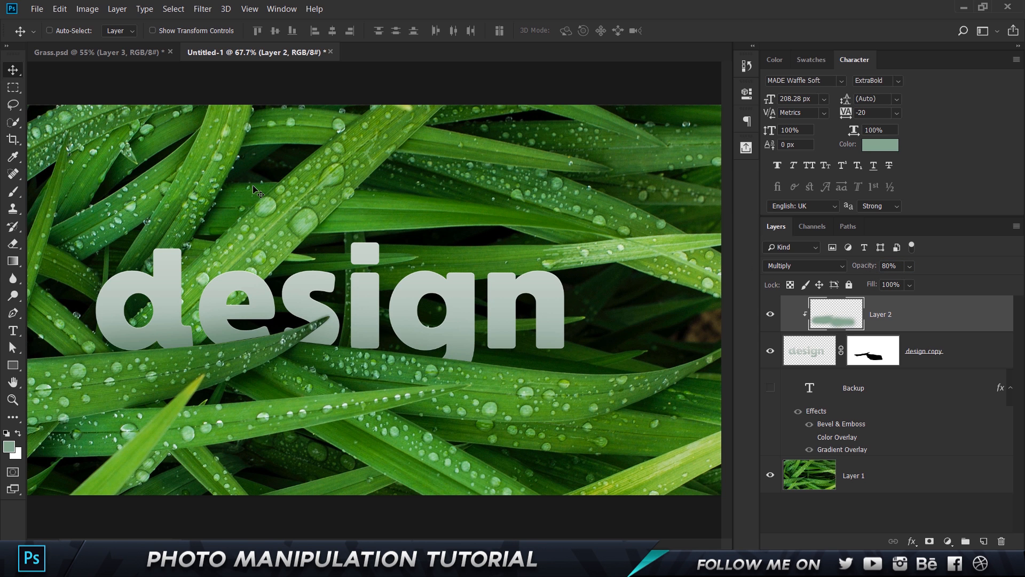
Add a new empty layer above Layer 2.
scroll(280, 345, up, 4)
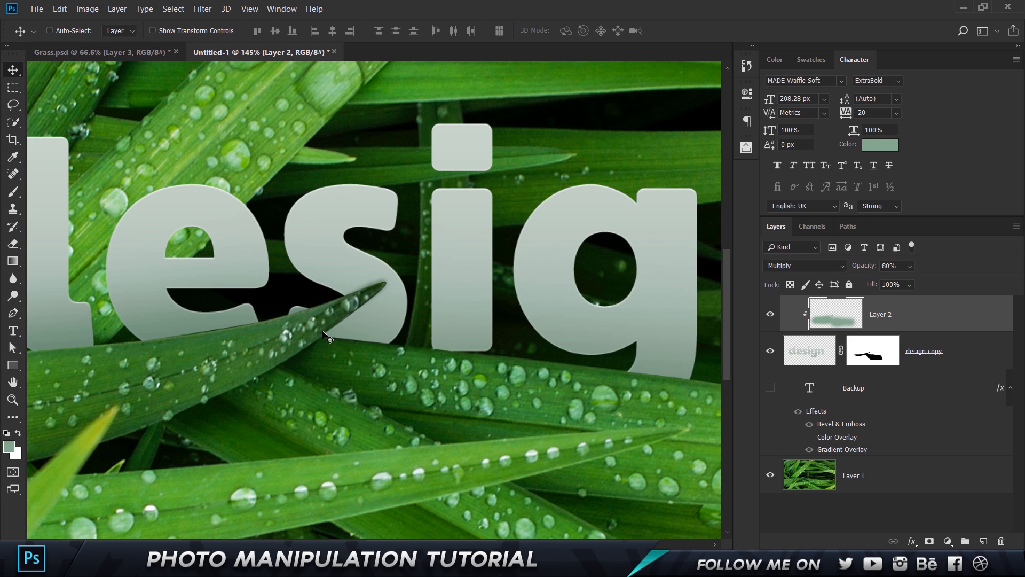
click(983, 541)
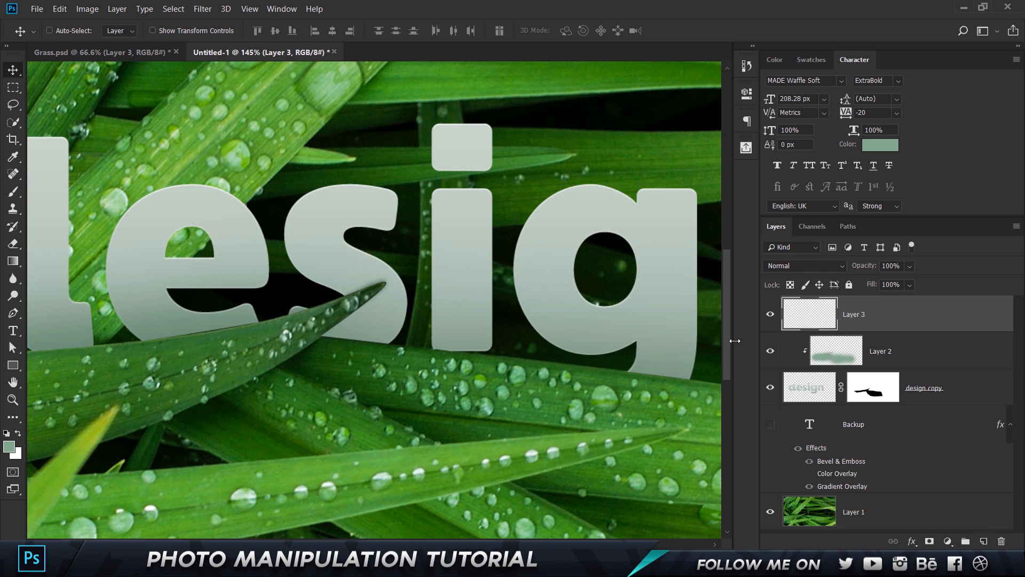
key(b)
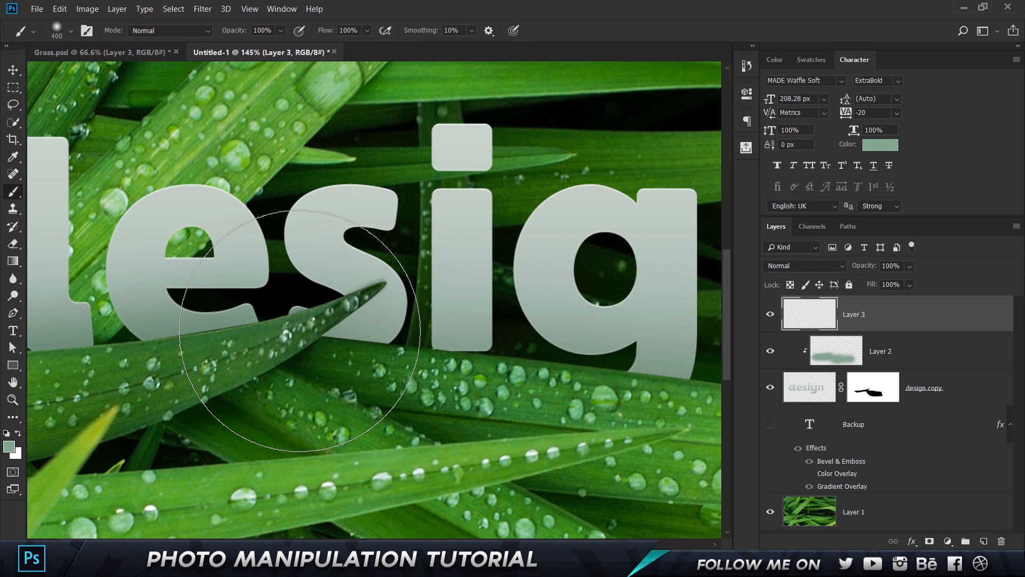
Draw a triangular Pen path beneath the blade tip over the letter s, and convert it to a selection.
key(p)
scroll(301, 335, up, 2)
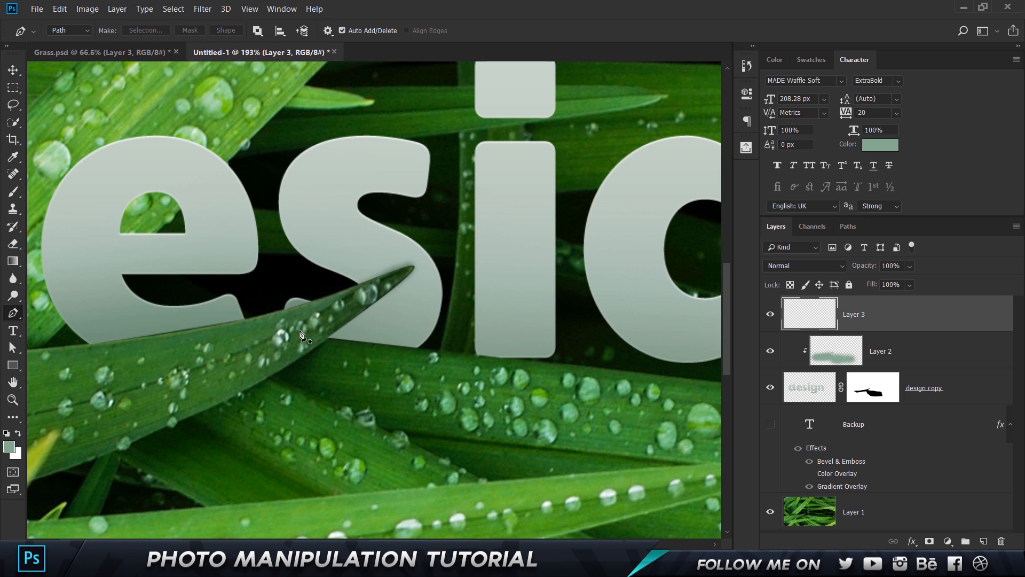
click(305, 335)
drag(416, 267, 367, 369)
click(305, 336)
key(ctrl+Return)
Reset the colours to default, fill the triangular selection with black, and deselect it.
key(d)
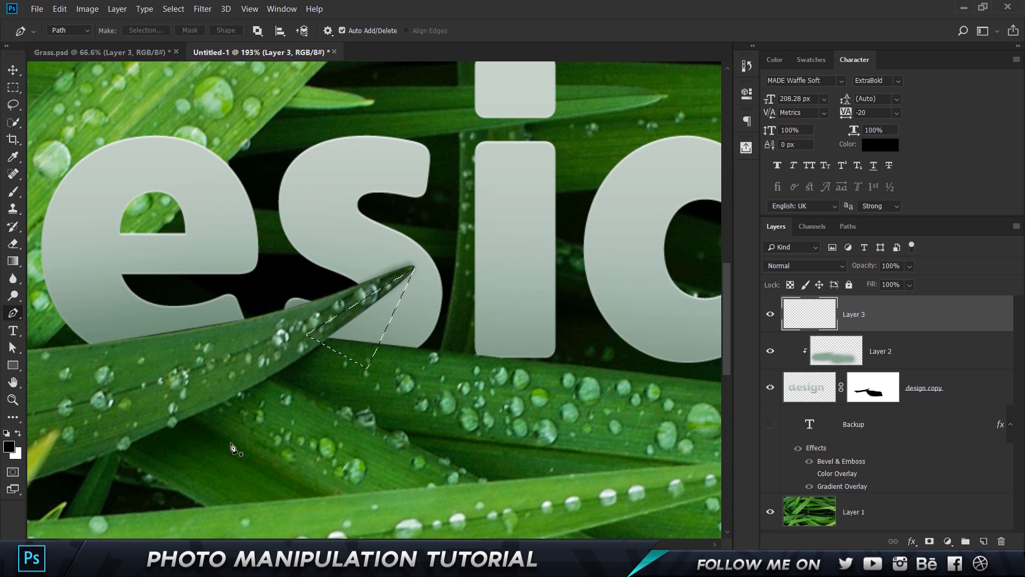
key(alt+BackSpace)
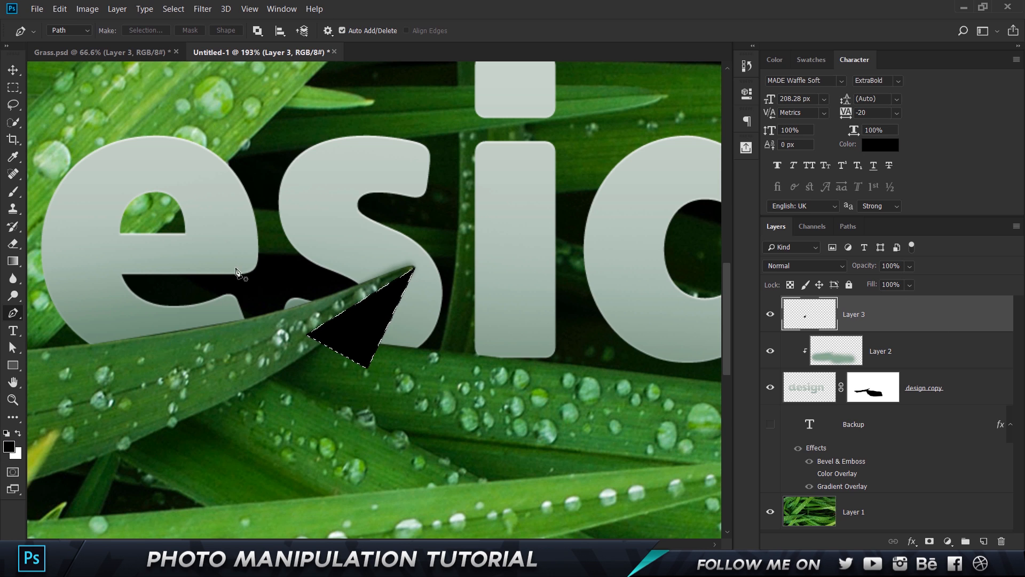
key(ctrl+d)
Clip the black triangle's layer to the design copy layer so it only covers the letter s.
alt+click(854, 330)
right_click(900, 330)
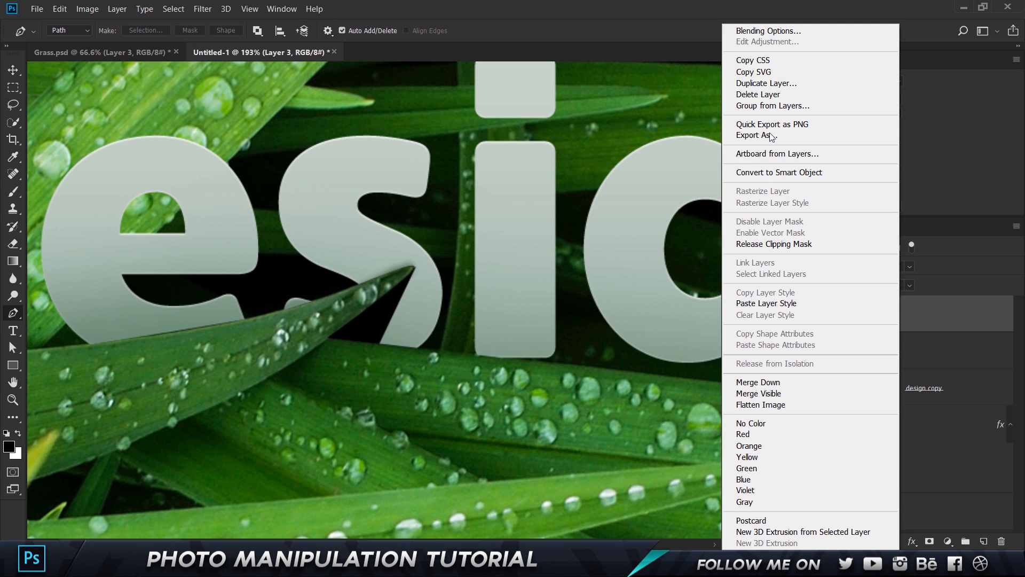
click(962, 167)
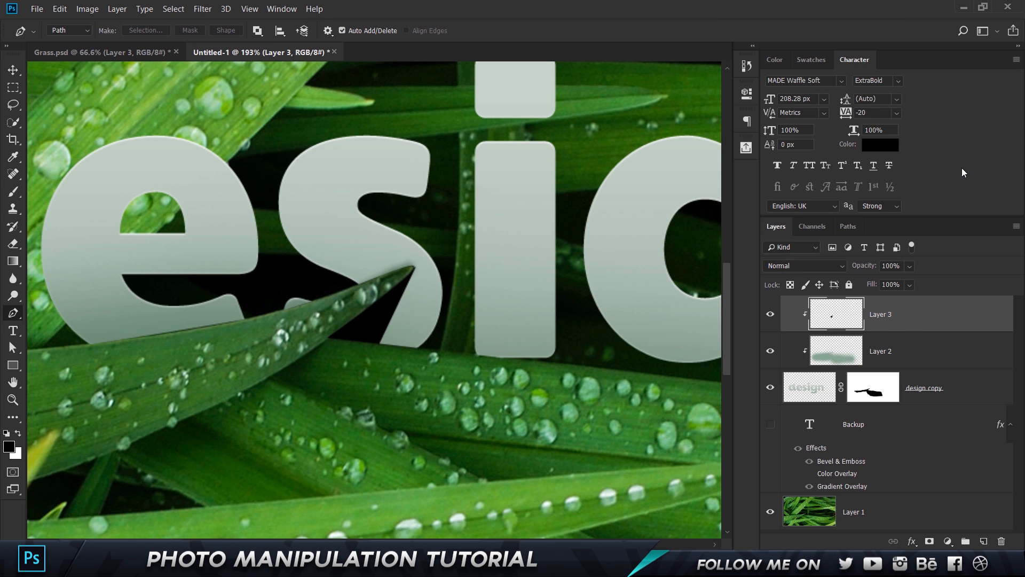
Soften the black triangle with a Gaussian Blur, trying radii of 10 and 15 pixels.
click(202, 7)
mouse_move(261, 154)
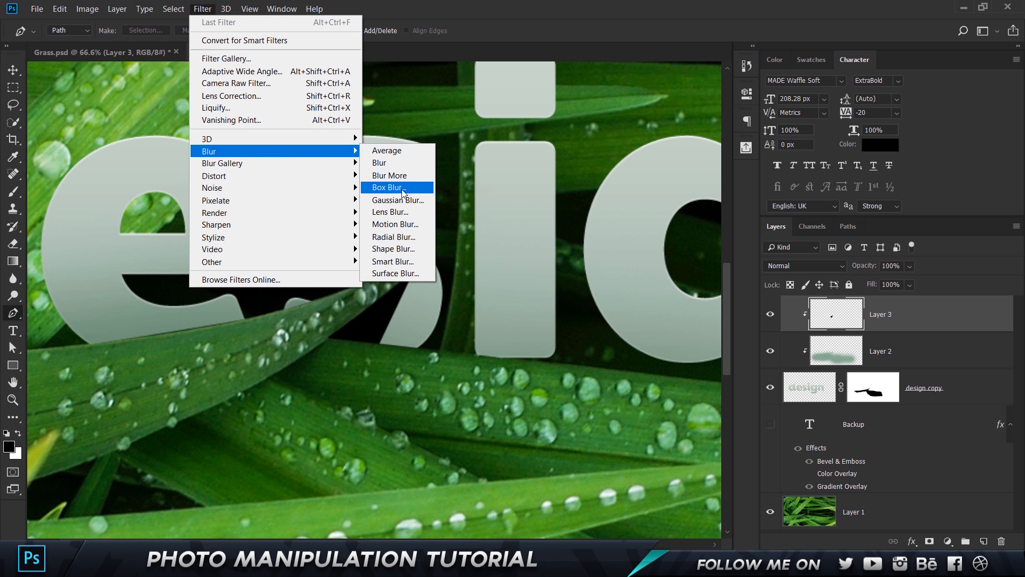
click(399, 200)
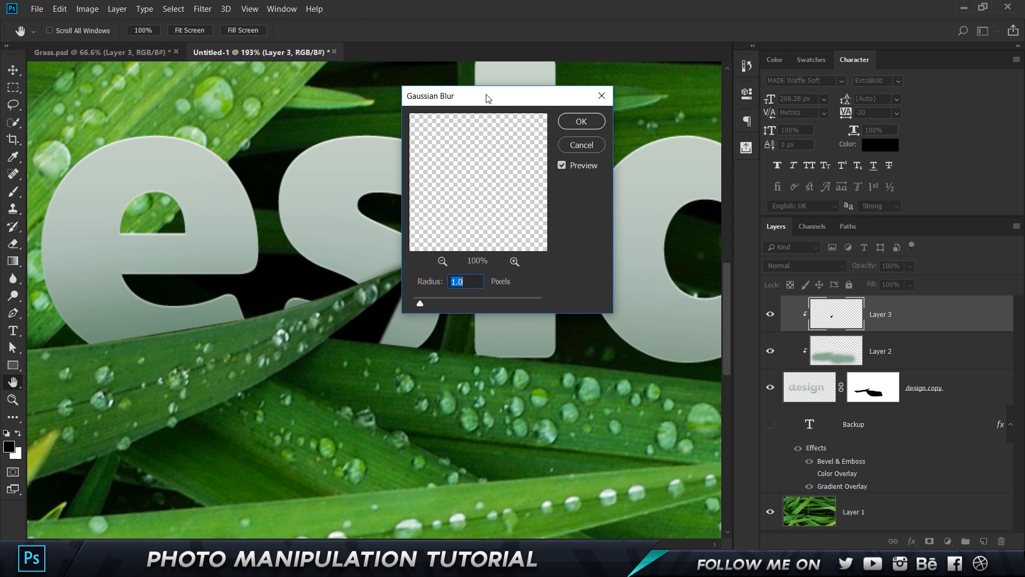
drag(486, 97, 668, 100)
text(10)
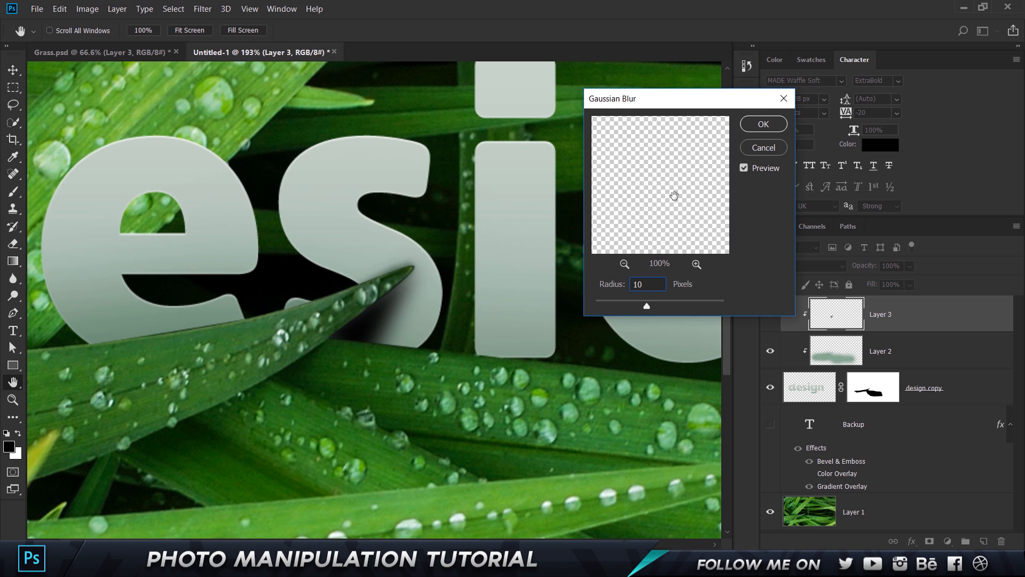
key(BackSpace)
key(BackSpace)
text(15)
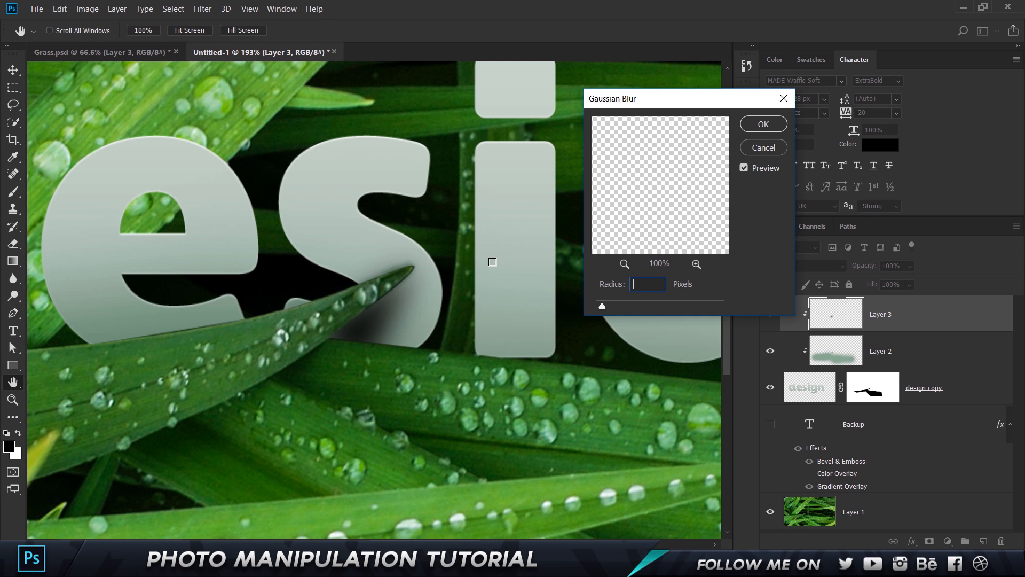
key(Return)
Check the opacity of the matching blade-shadow layer, Layer 4, in Grass.psd, and return to the Untitled-1 document.
key(p)
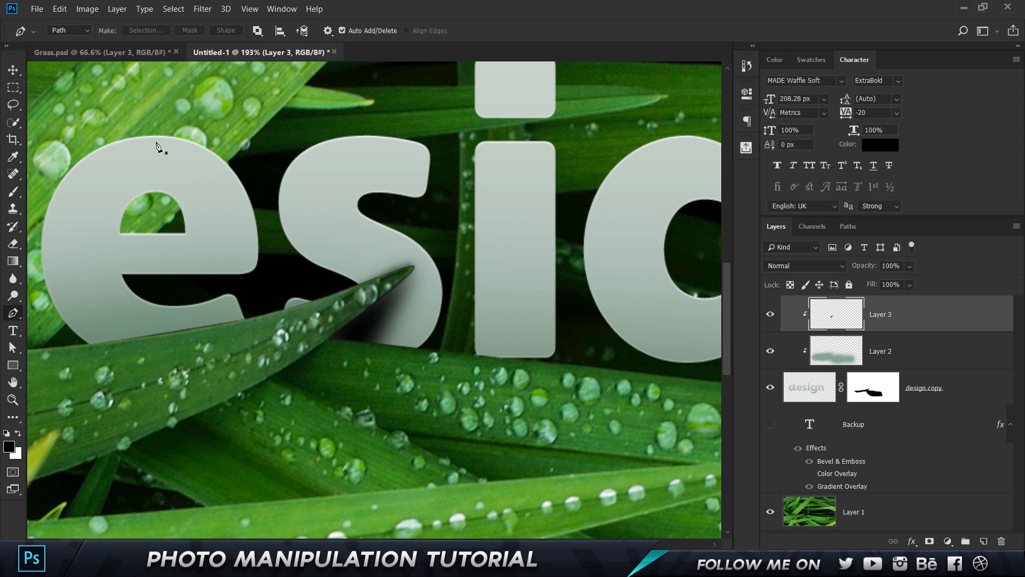
click(156, 53)
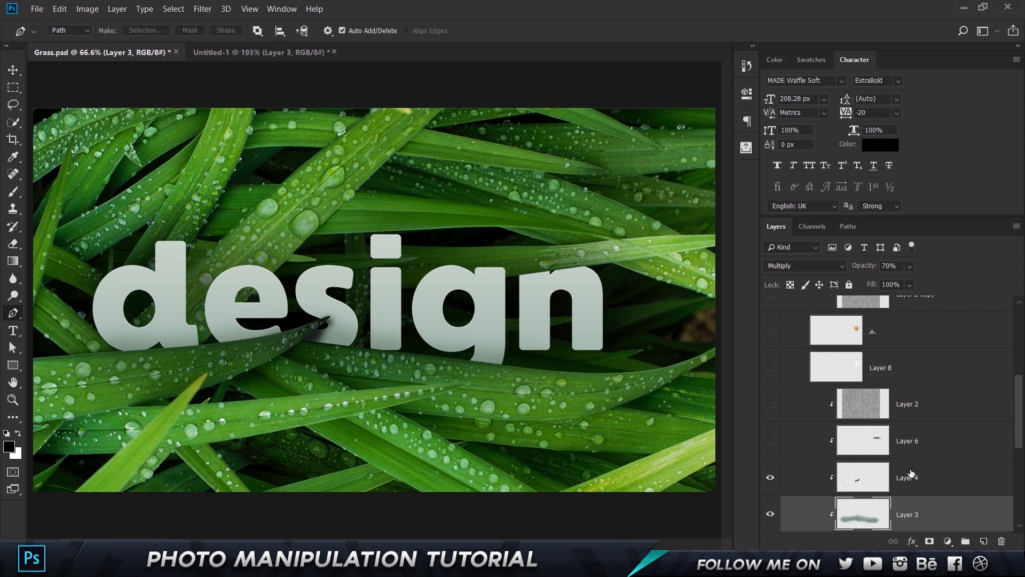
click(911, 474)
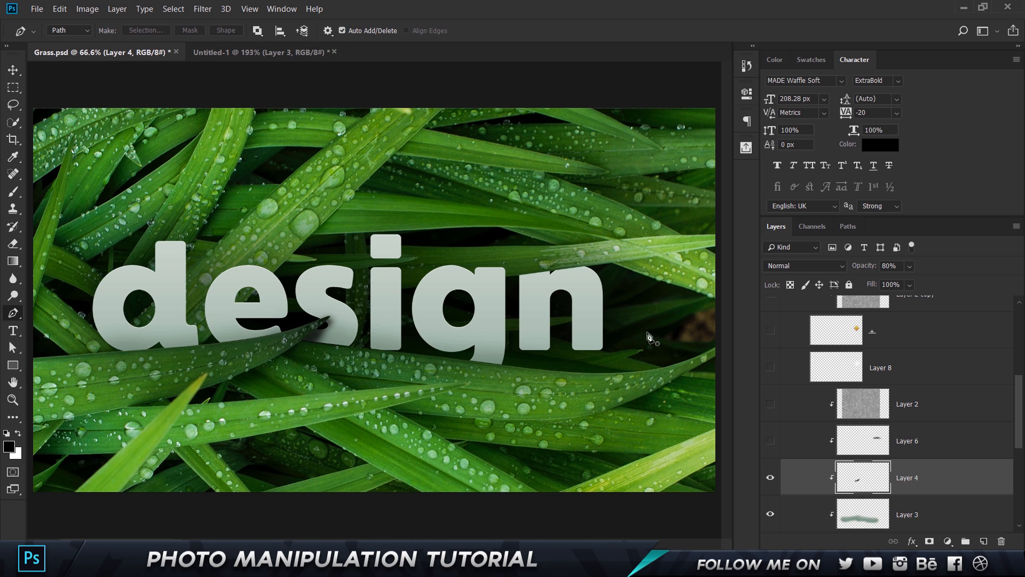
click(306, 54)
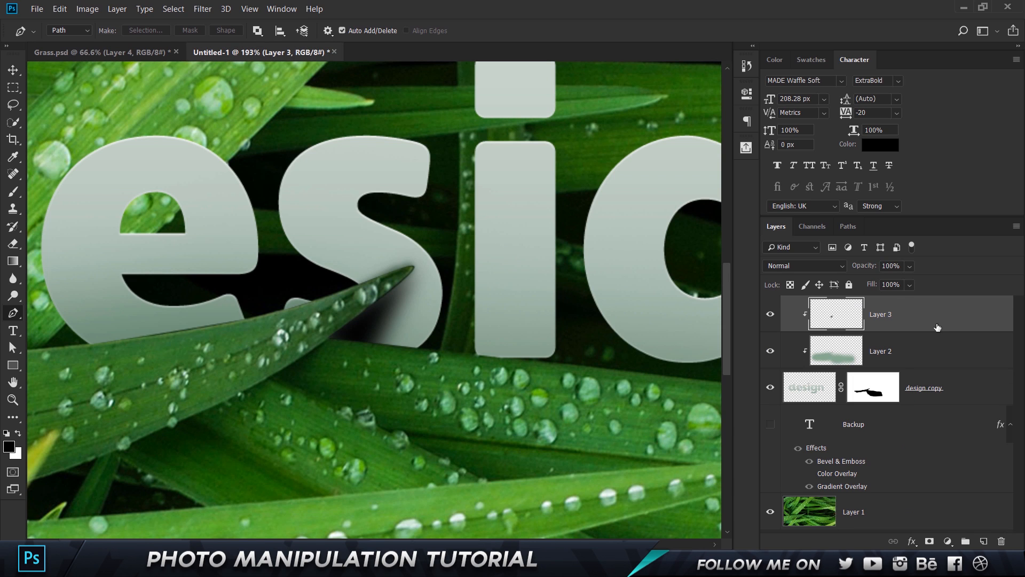
Lower the opacity of the blurred shadow layer on the letter s, trying 60% and 75% before settling on 85%.
click(864, 267)
key(Return)
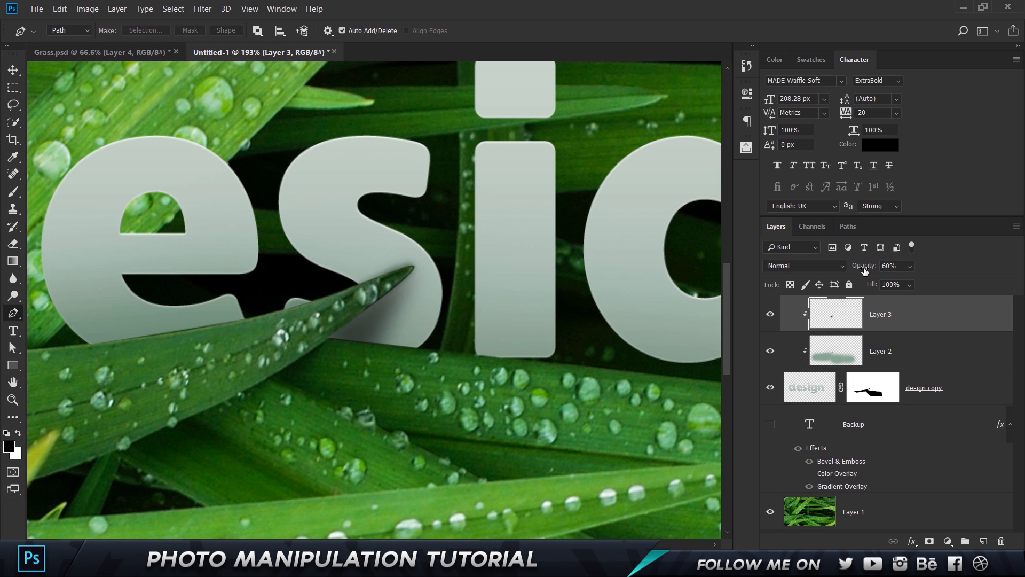
click(868, 268)
text(75)
key(Return)
key(v)
key(ctrl+0)
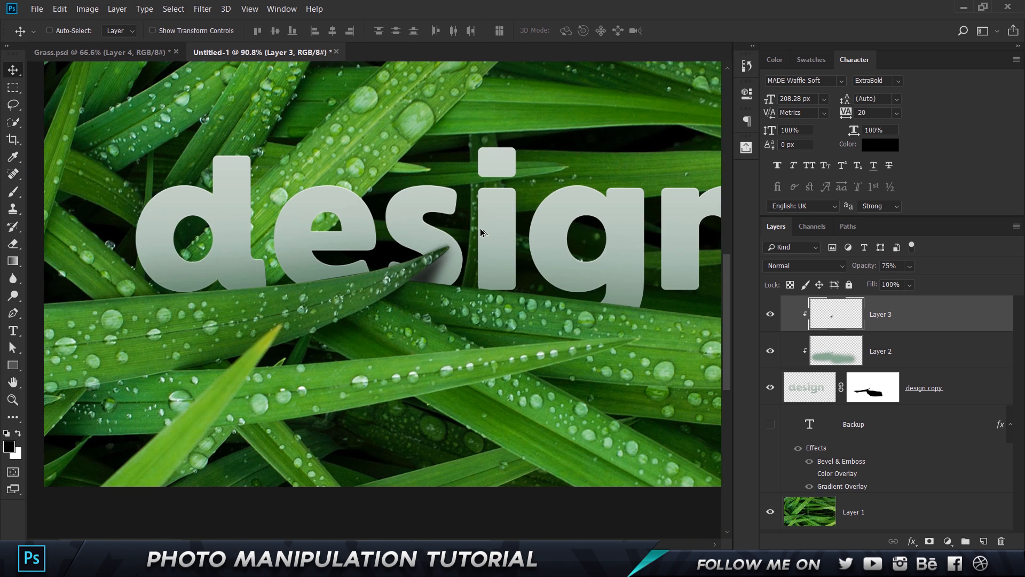
scroll(481, 237, up, 3)
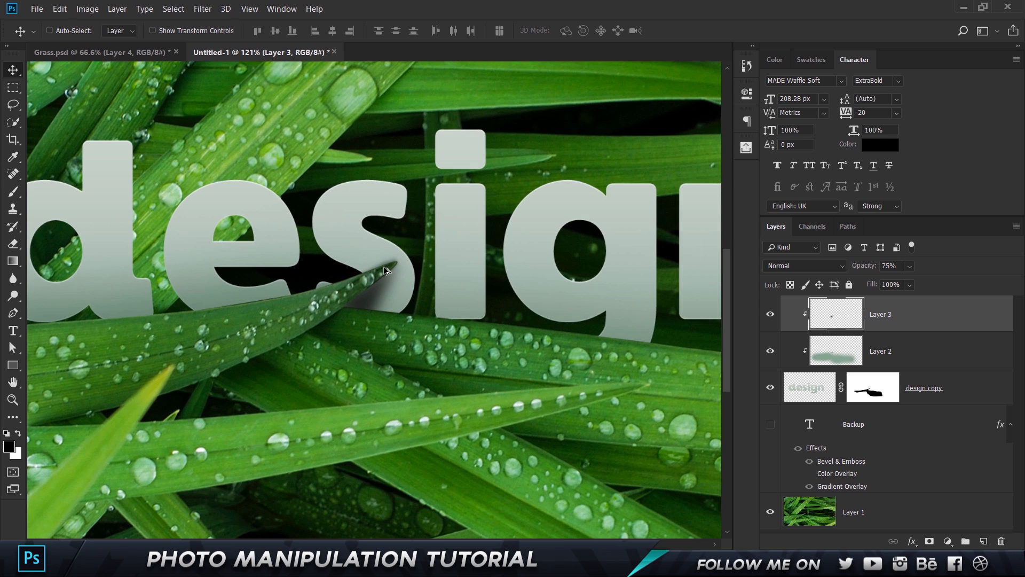
drag(451, 305, 450, 304)
scroll(450, 307, down, 1)
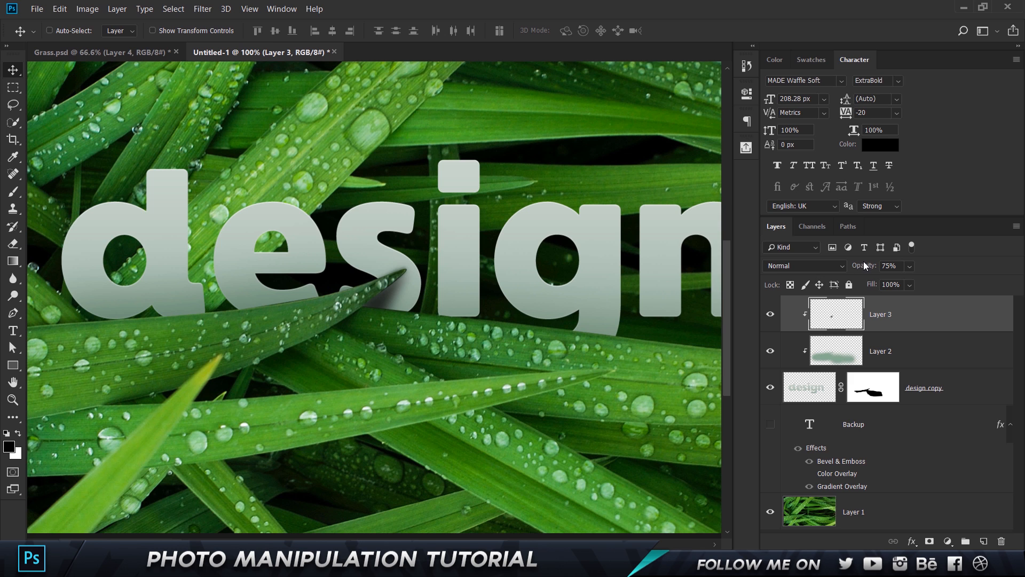
drag(865, 266, 871, 265)
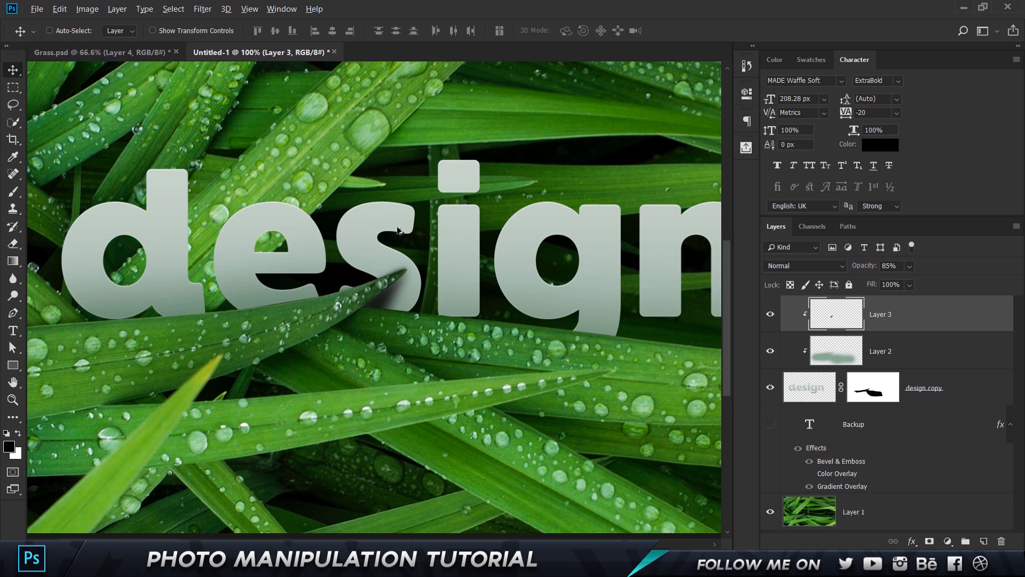
Target the design copy layer mask and draw a closed Pen path along the blade's lower edge over the top of the letter n.
scroll(399, 231, down, 3)
drag(648, 187, 463, 231)
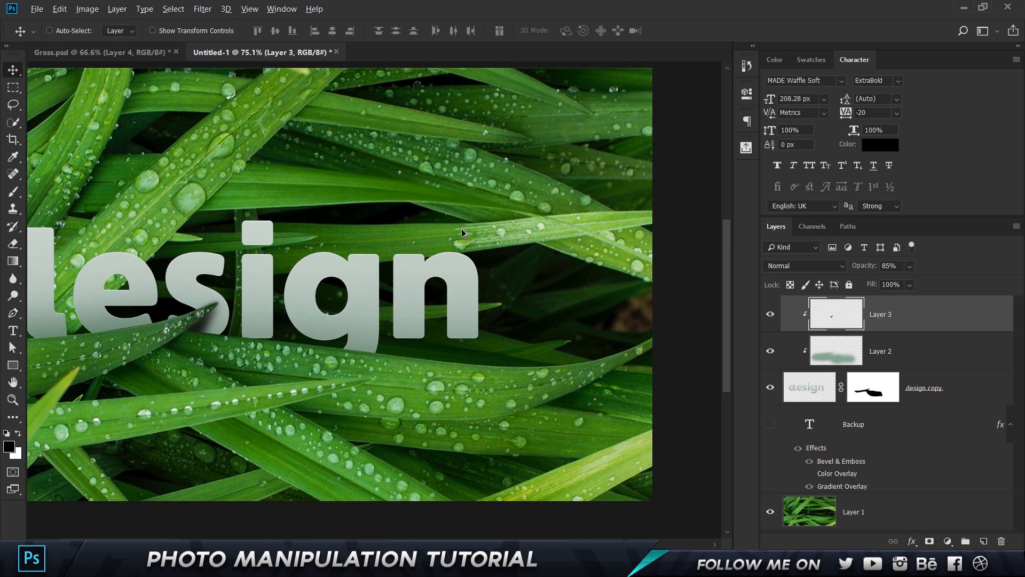
scroll(463, 232, up, 4)
click(890, 390)
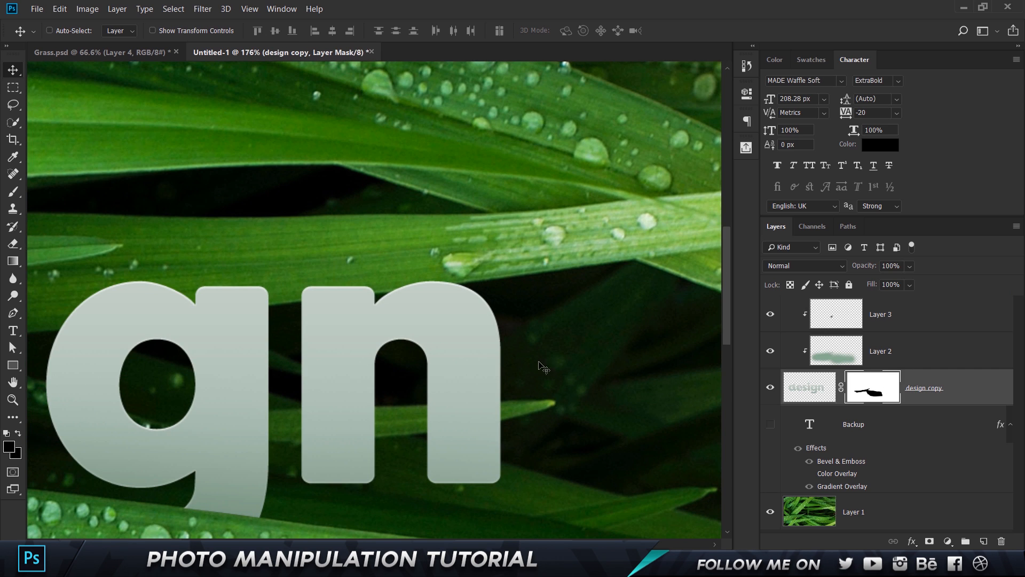
key(p)
click(289, 304)
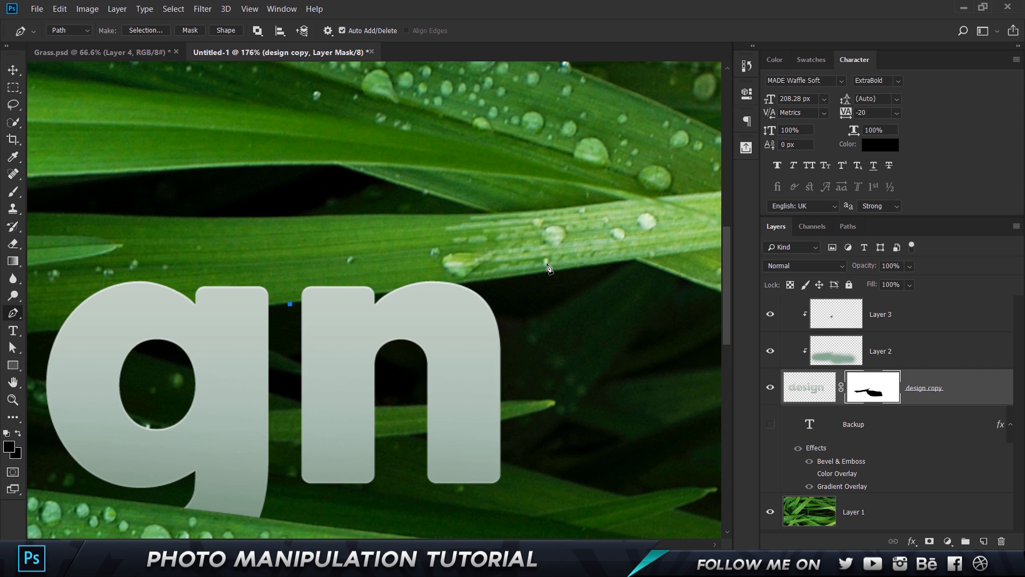
click(555, 271)
drag(346, 260, 320, 254)
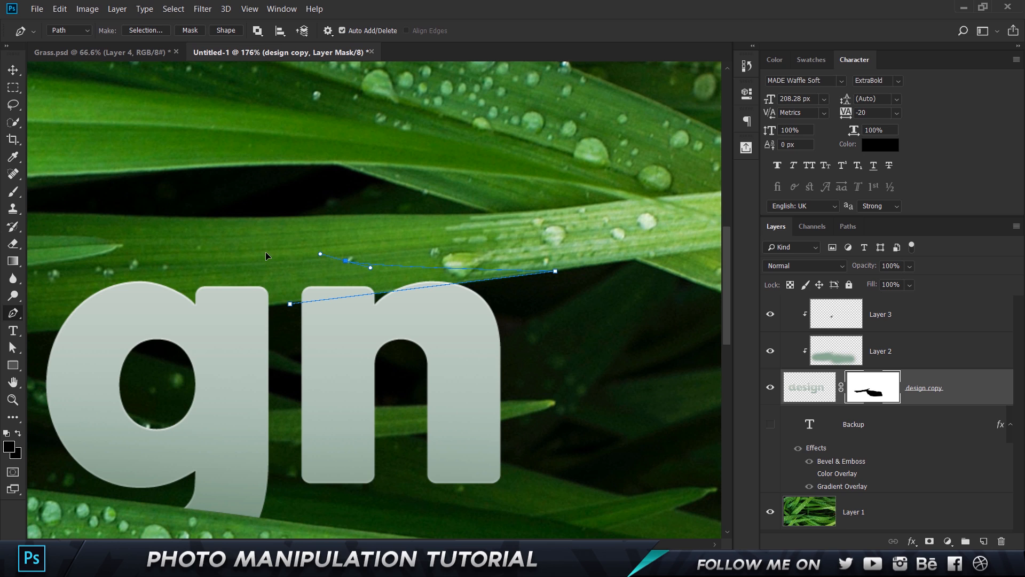
click(289, 304)
Convert the path to a selection, fill it with black on the design copy mask to hide the n's top, and deselect.
key(ctrl+Return)
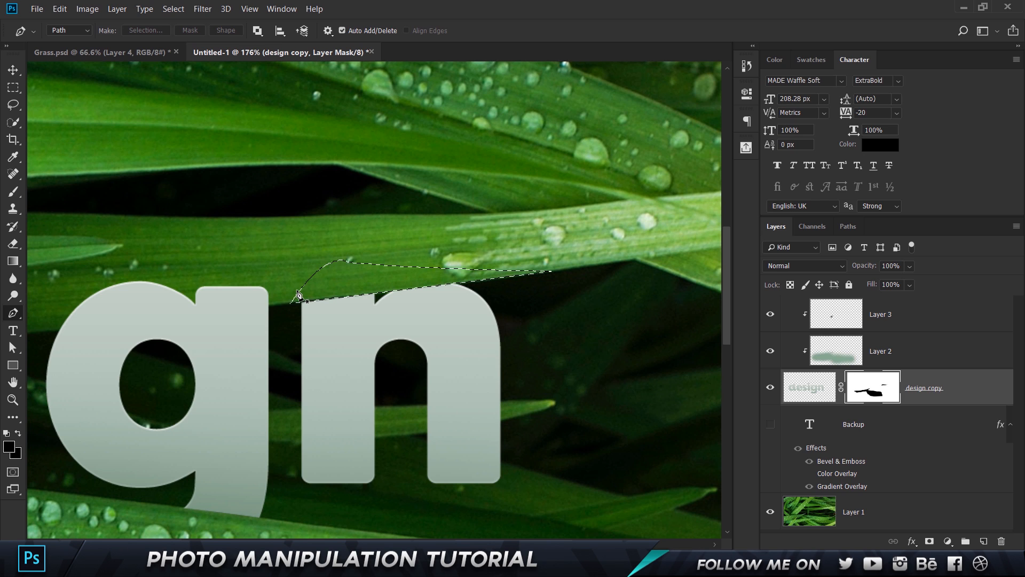
key(ctrl+d)
key(v)
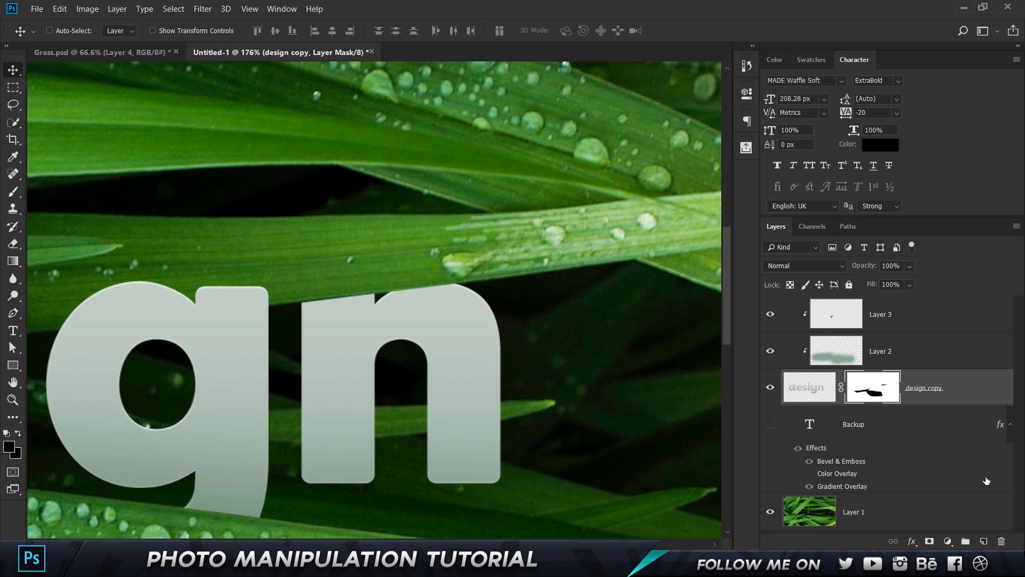
Add a new layer above the other shadows and make a narrow Pen-path selection across the n just beneath the blade's edge.
click(983, 541)
key(p)
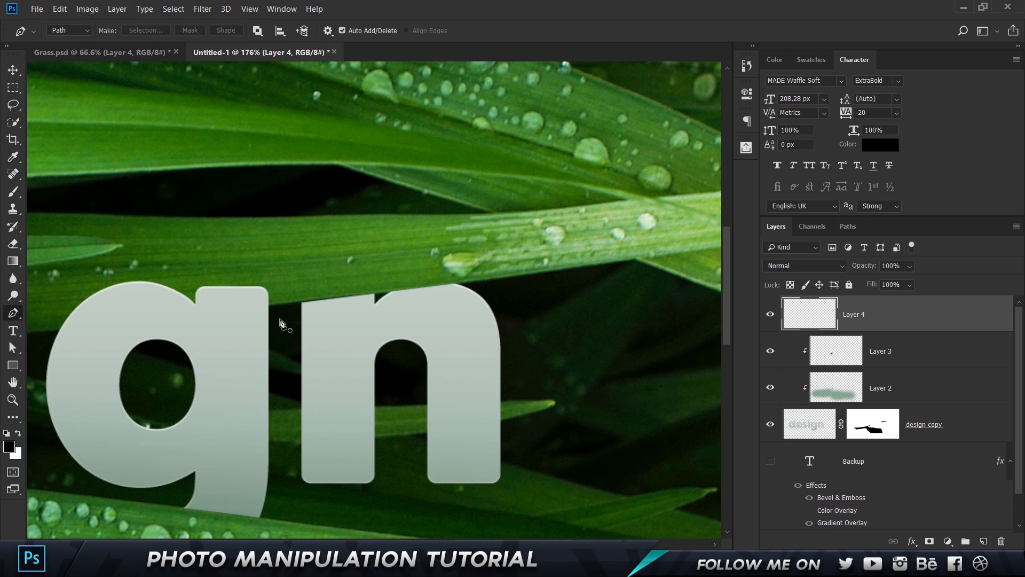
click(291, 303)
drag(518, 277, 521, 292)
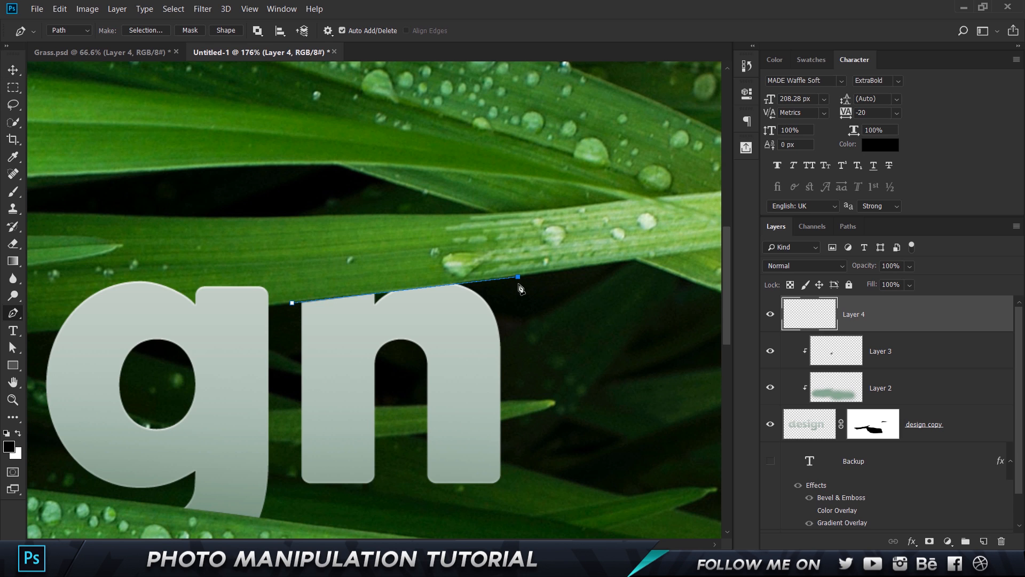
click(293, 315)
click(292, 303)
key(ctrl+Return)
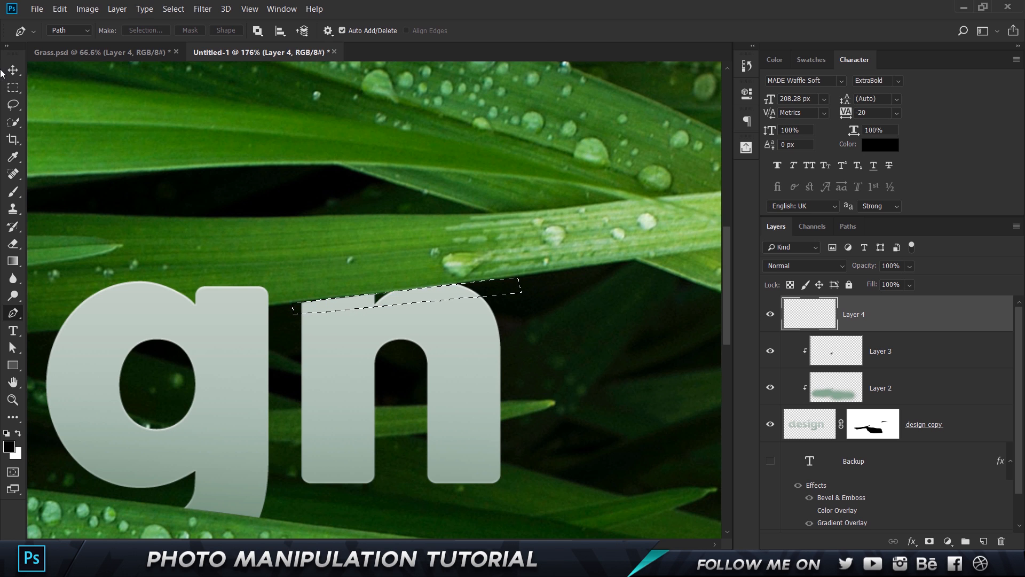
Fill the narrow strip with black, deselect it, and clip its layer to the design copy letters.
click(13, 87)
right_click(410, 298)
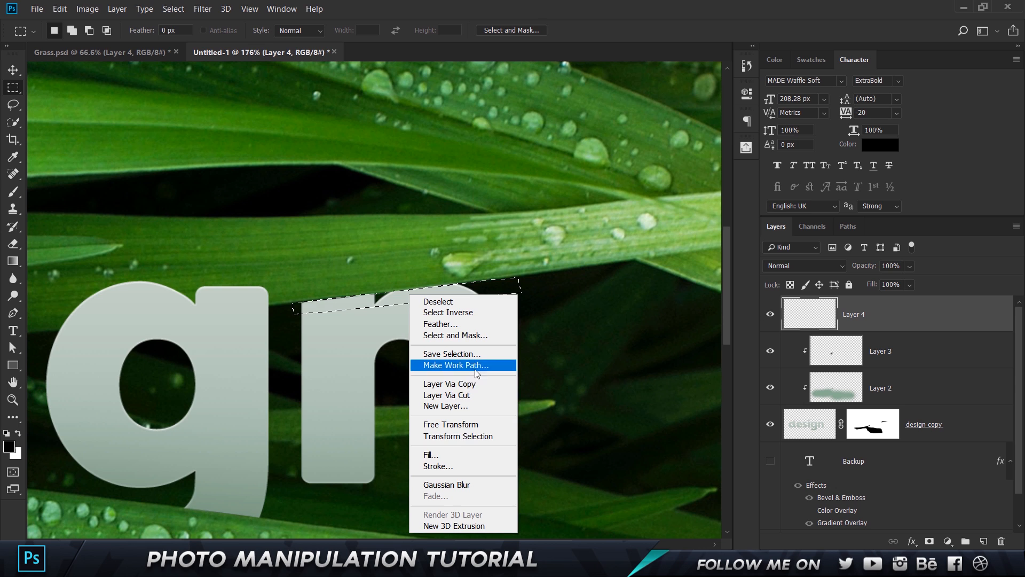
click(449, 459)
key(Return)
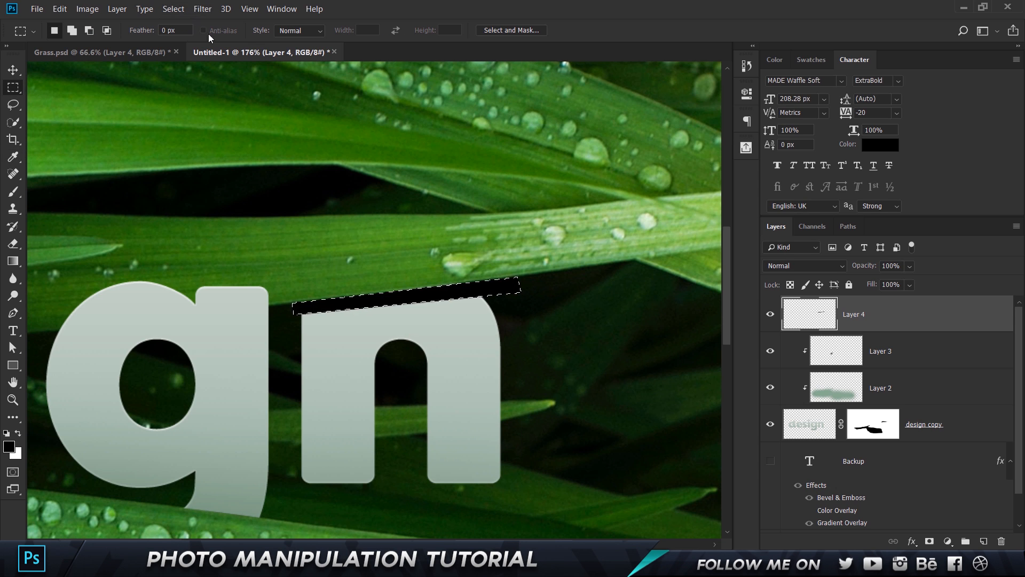
key(ctrl+d)
alt+click(889, 329)
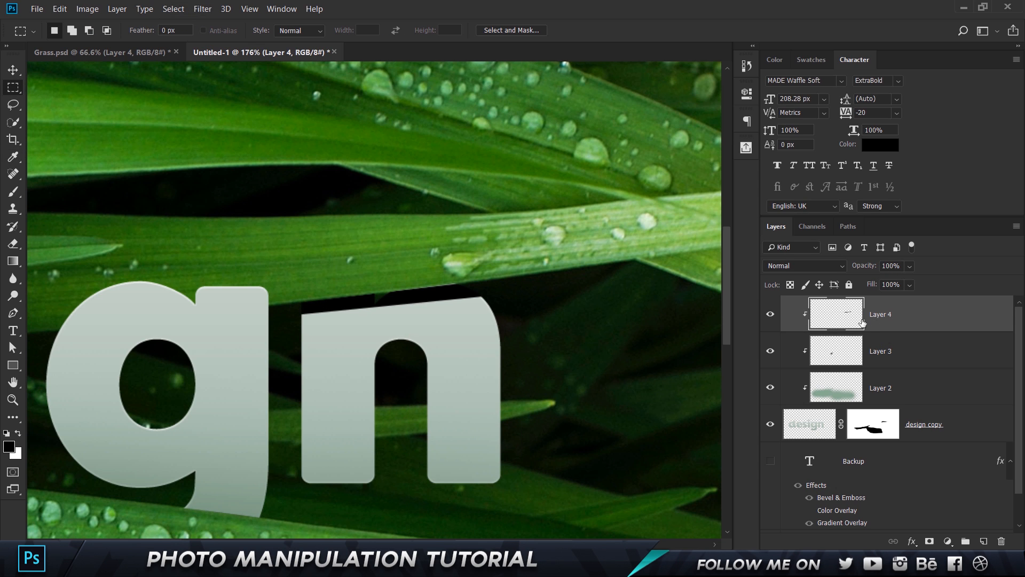
Soften the black strip over the letter n with a Gaussian Blur, trying a radius of 5 pixels.
click(203, 9)
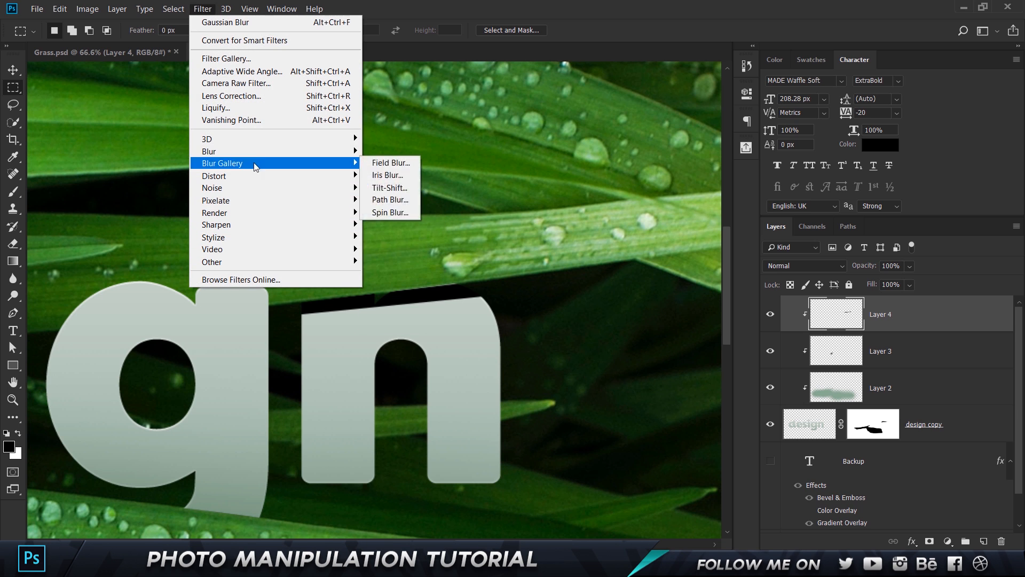
mouse_move(357, 155)
click(397, 200)
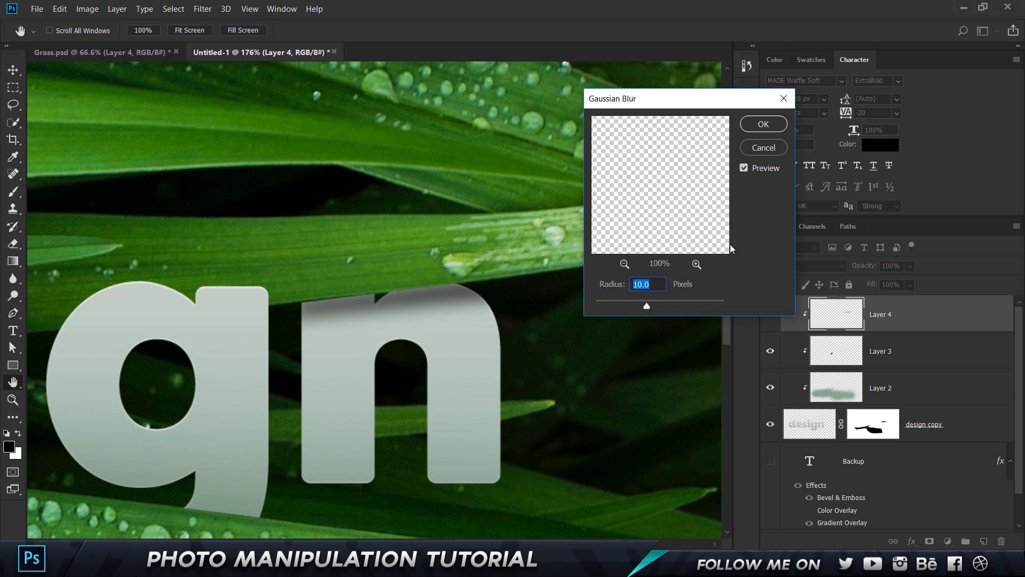
text(5)
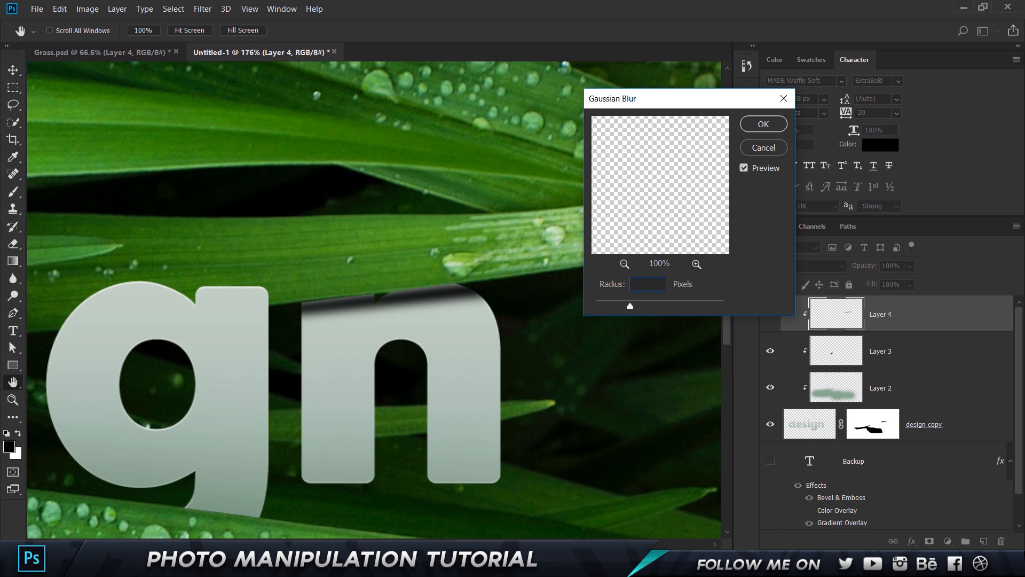
key(Return)
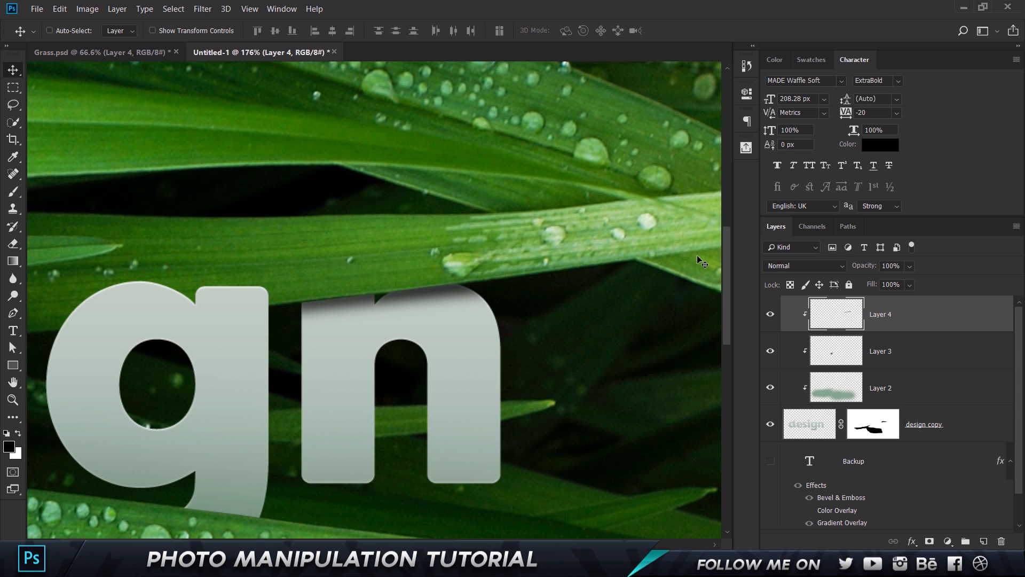
Set the opacity of the n's blade-shadow layer to 90%.
click(858, 267)
text(90)
key(Return)
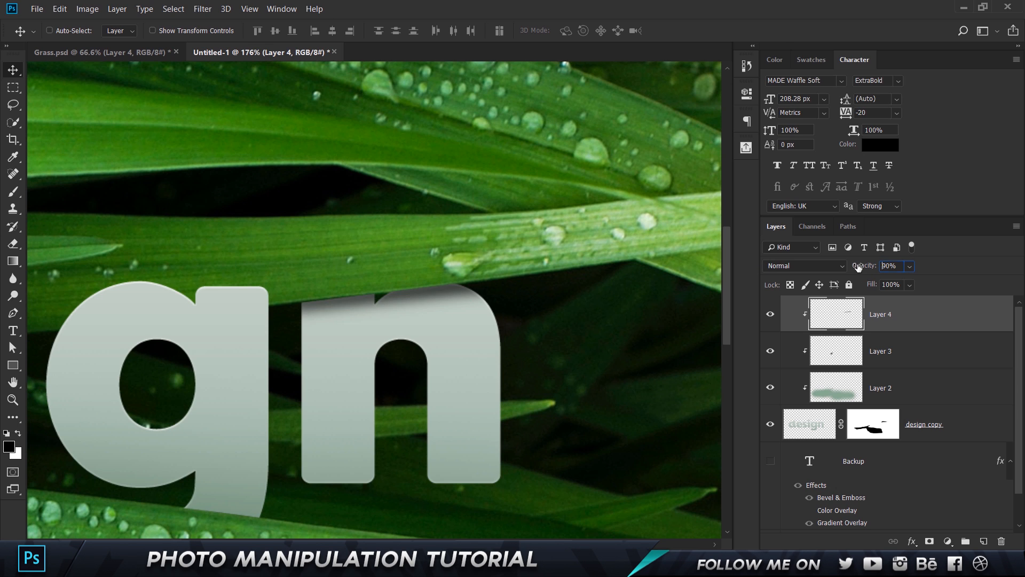
scroll(155, 311, down, 9)
drag(181, 285, 506, 305)
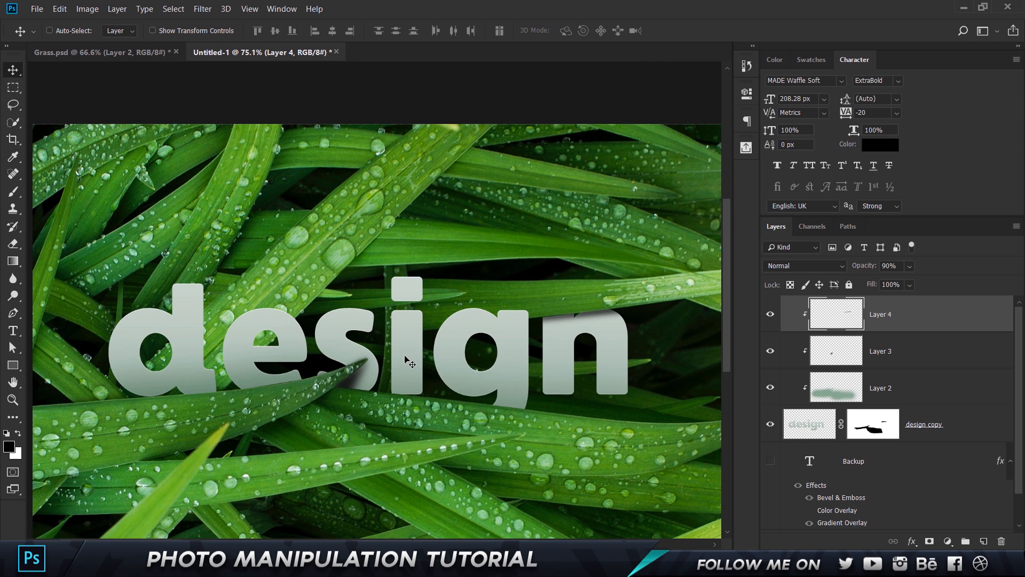
Switch to the web browser and open google.com/images in a new tab.
mouse_move(419, 564)
click(485, 505)
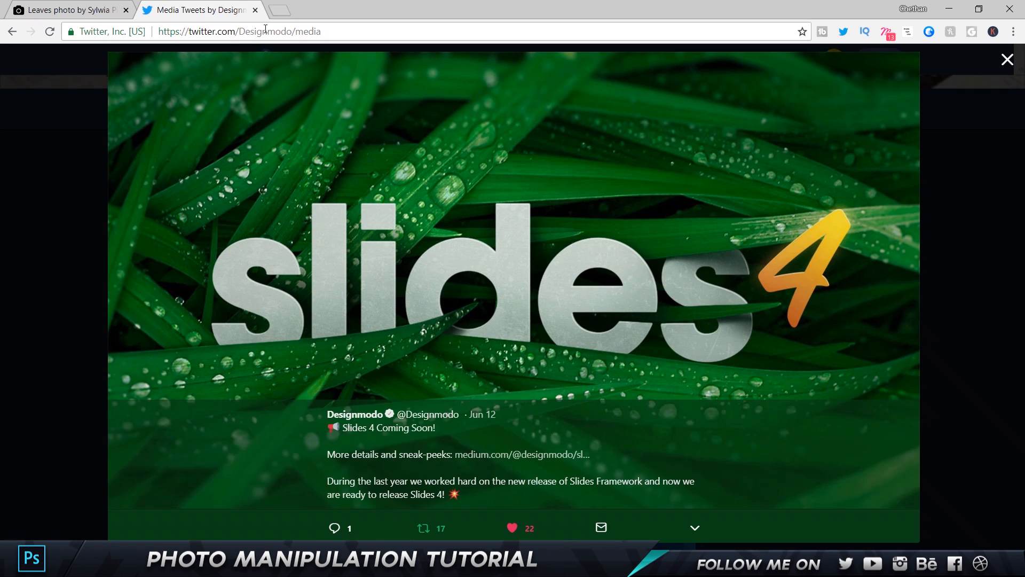
click(283, 15)
text(google.com/images)
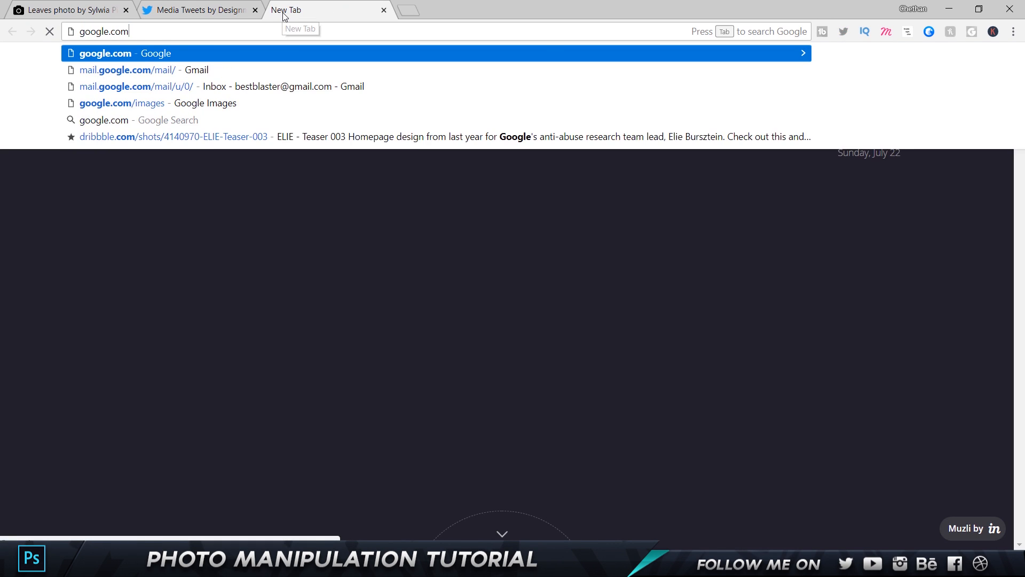
key(Return)
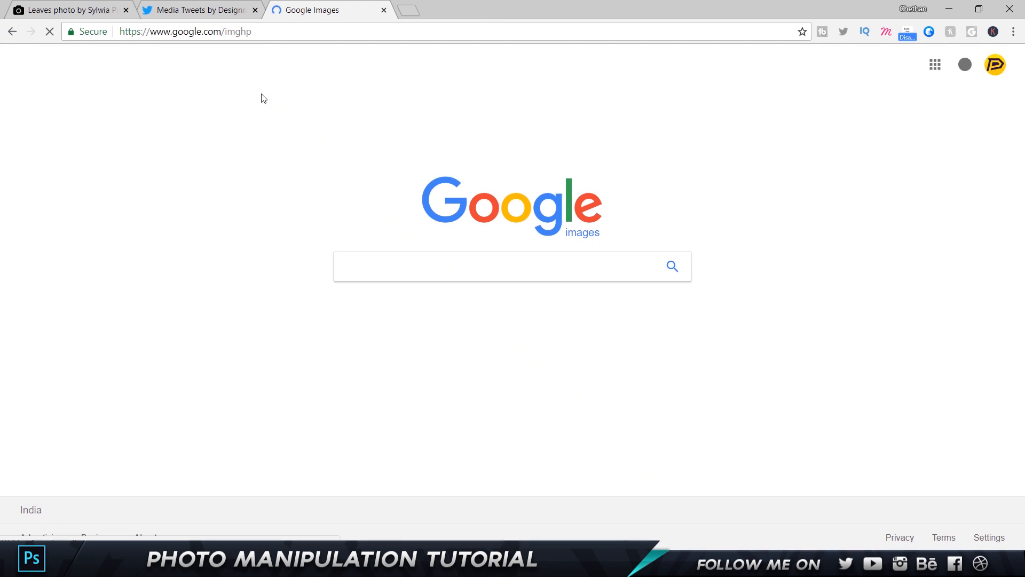
Search Google Images for "scrated grunge metal texture" and look through the results.
text(sc)
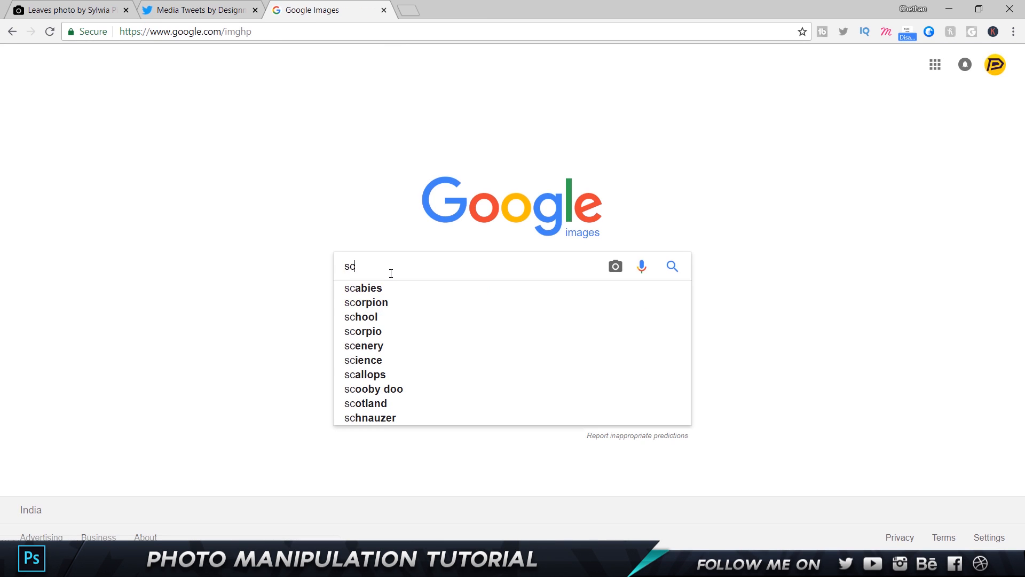
text(rated )
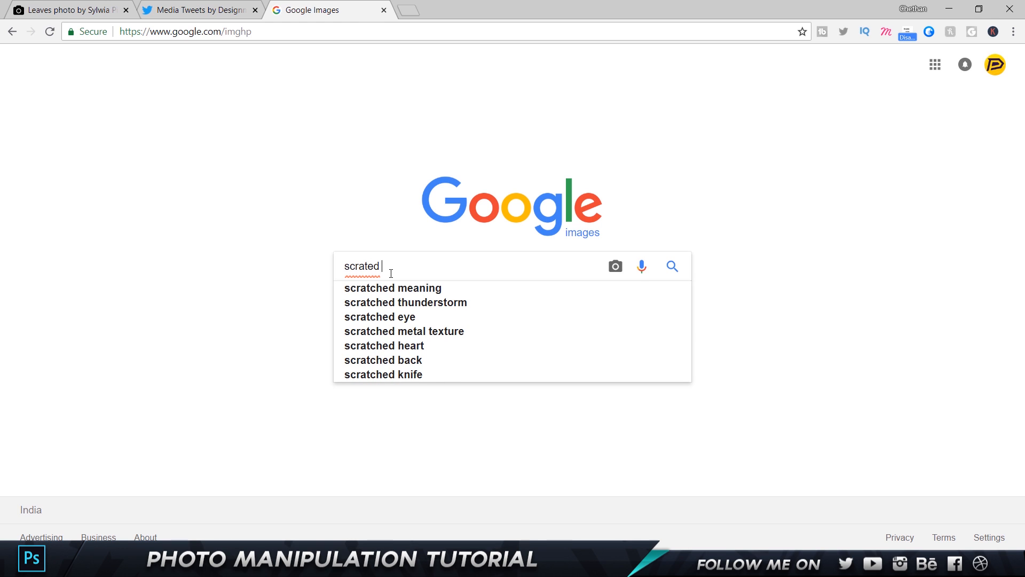
text(grung)
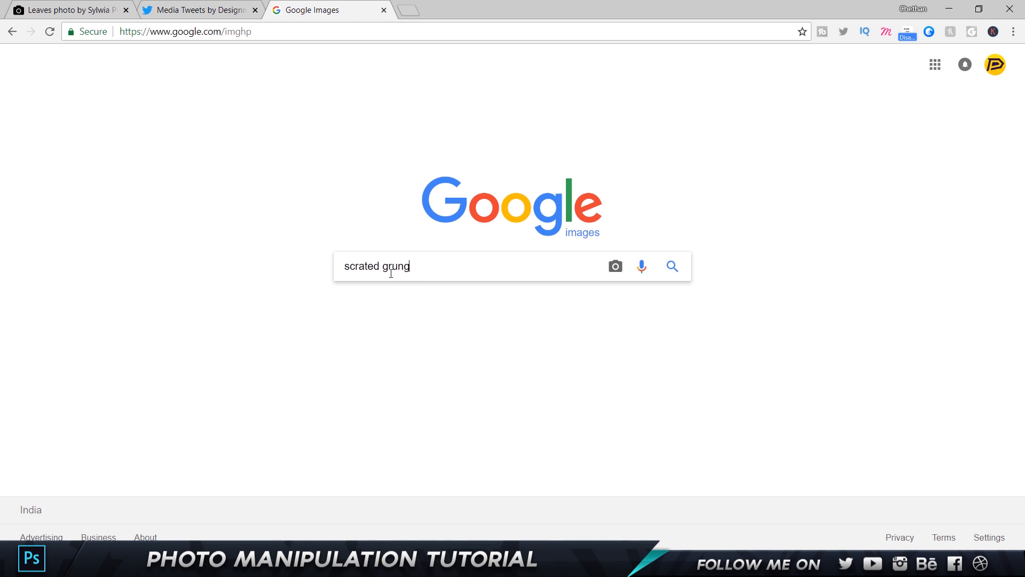
text(e metal texture)
key(Return)
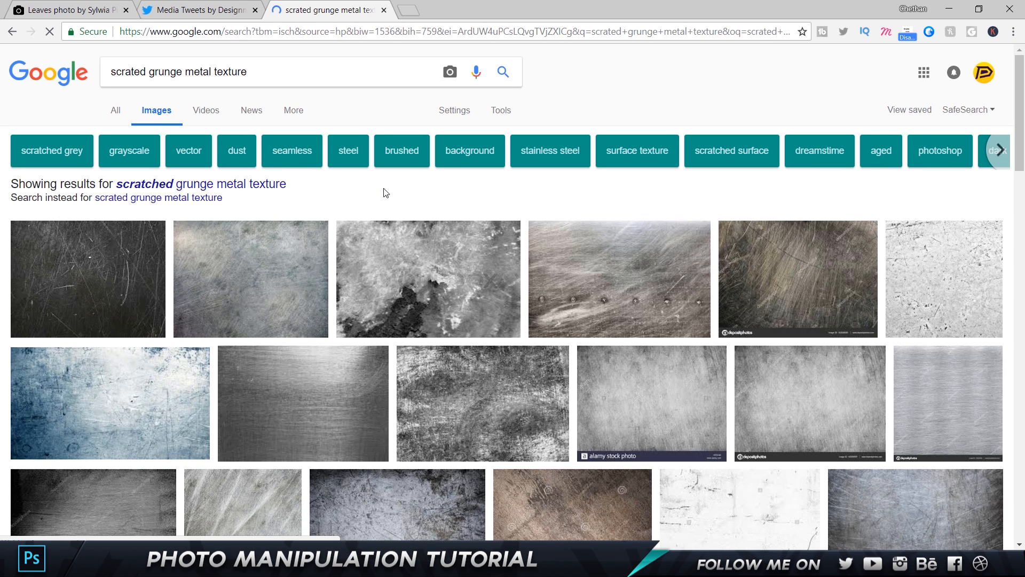
scroll(384, 190, down, 2)
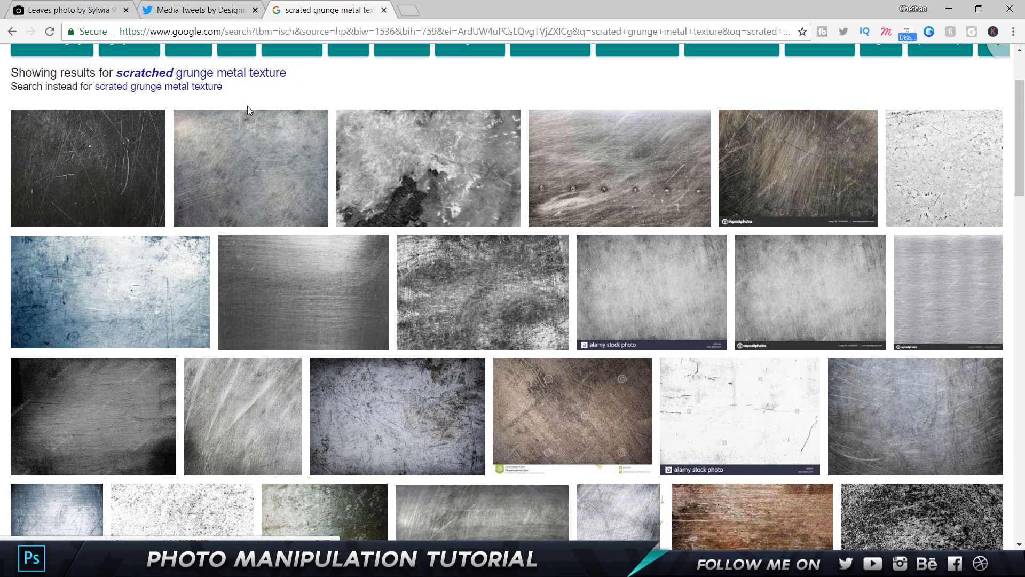
Copy the 800 × 600 Textures4Photoshop grunge scratched metal image, switch to Photoshop and paste it above the blade-shadow layers.
click(250, 141)
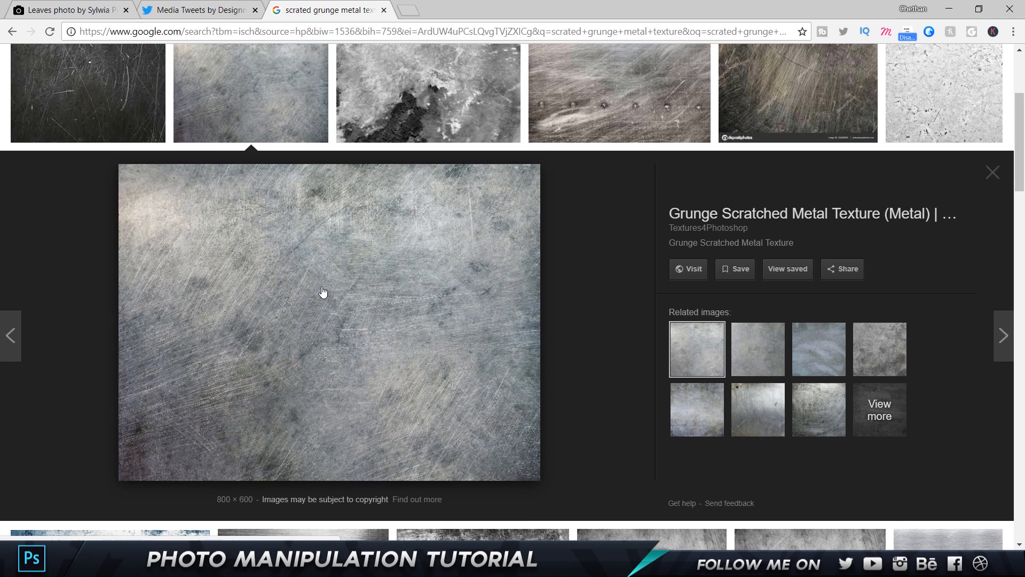
right_click(322, 291)
click(372, 418)
key(alt+Tab)
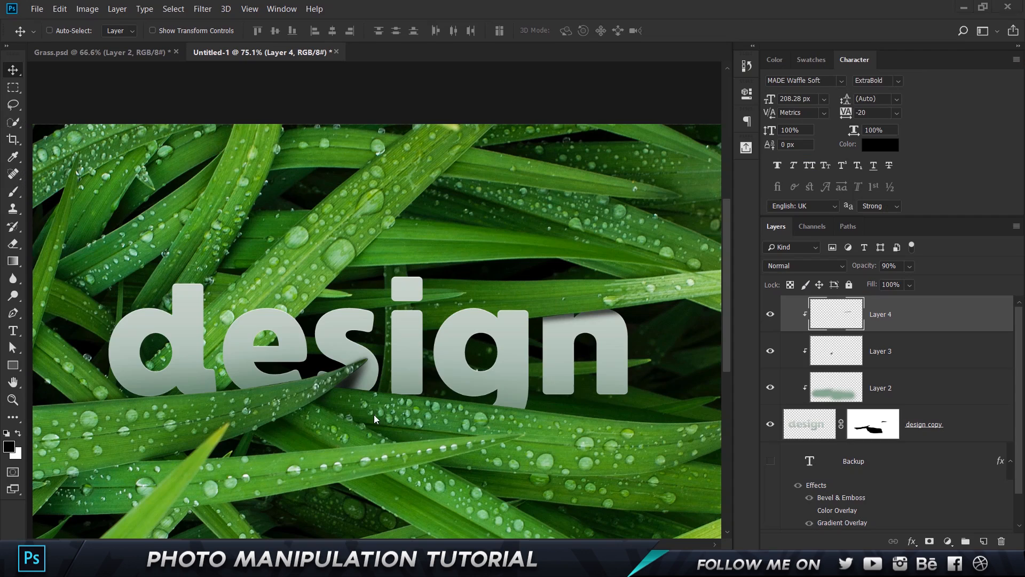
key(ctrl+v)
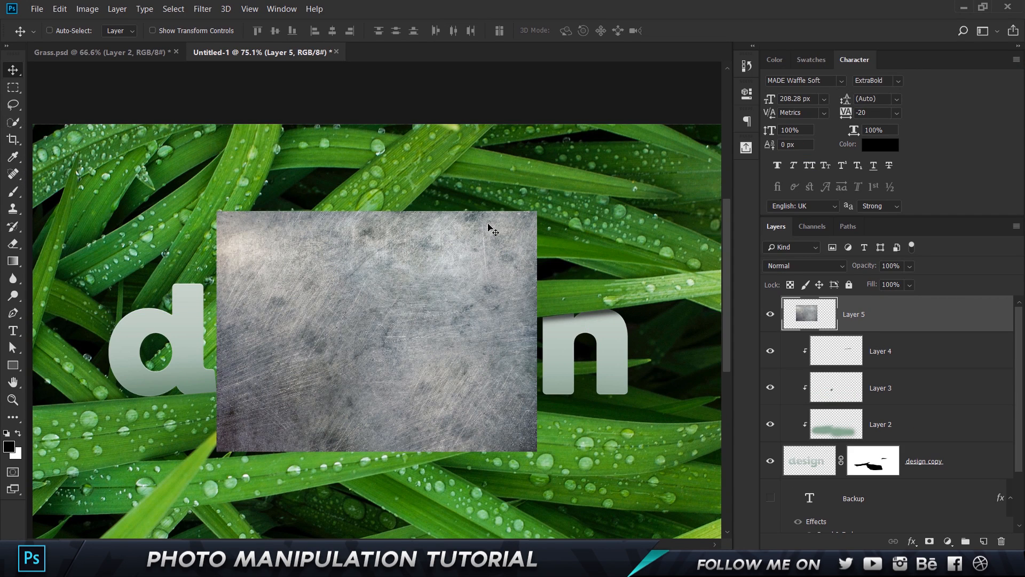
Scale the metal texture to about 170% so it covers the word, and clip it to the "design" letters.
key(ctrl+t)
drag(537, 211, 666, 145)
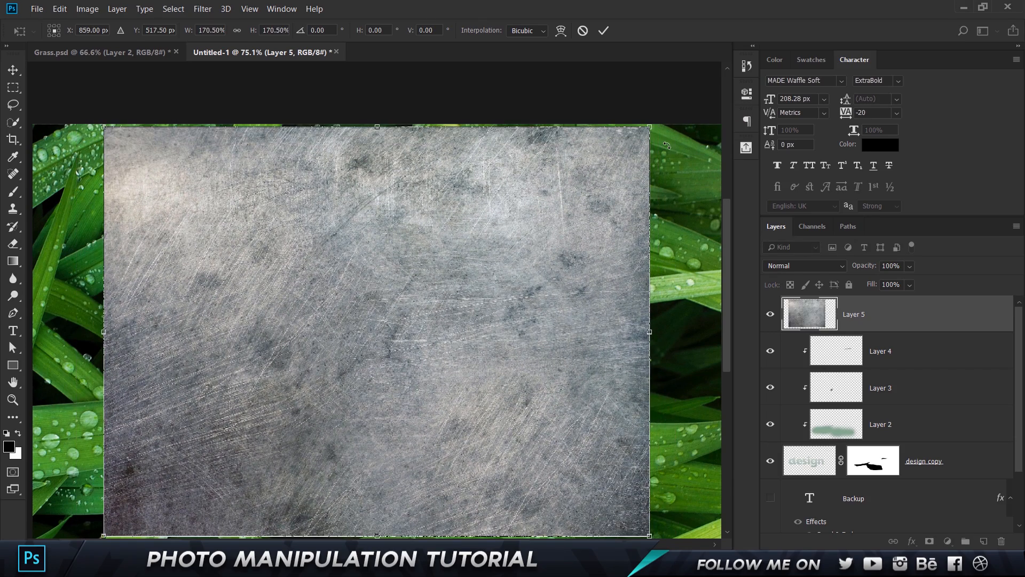
key(Return)
alt+click(825, 347)
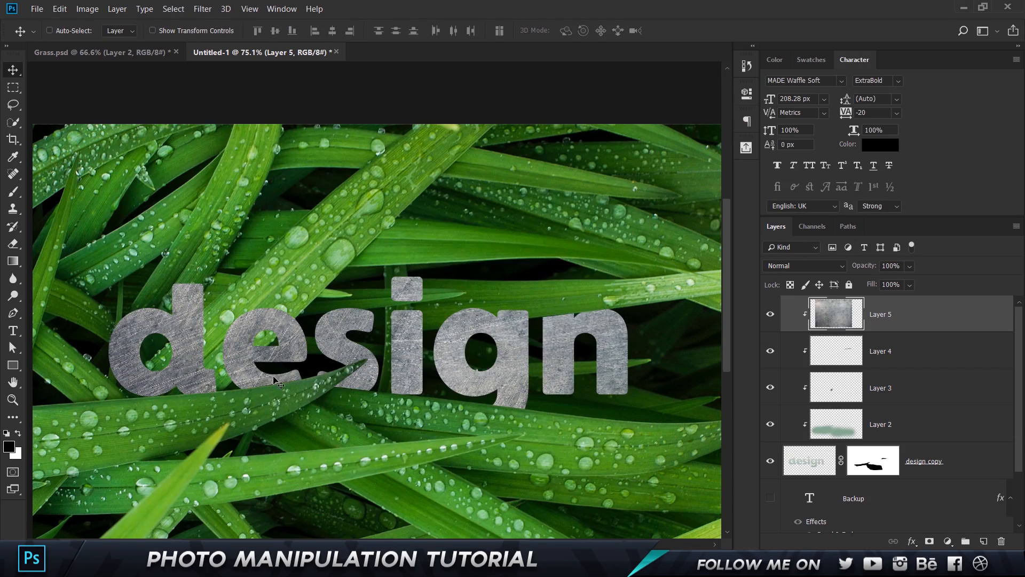
Blend the metal texture layer with Soft Light at 50% opacity.
click(821, 264)
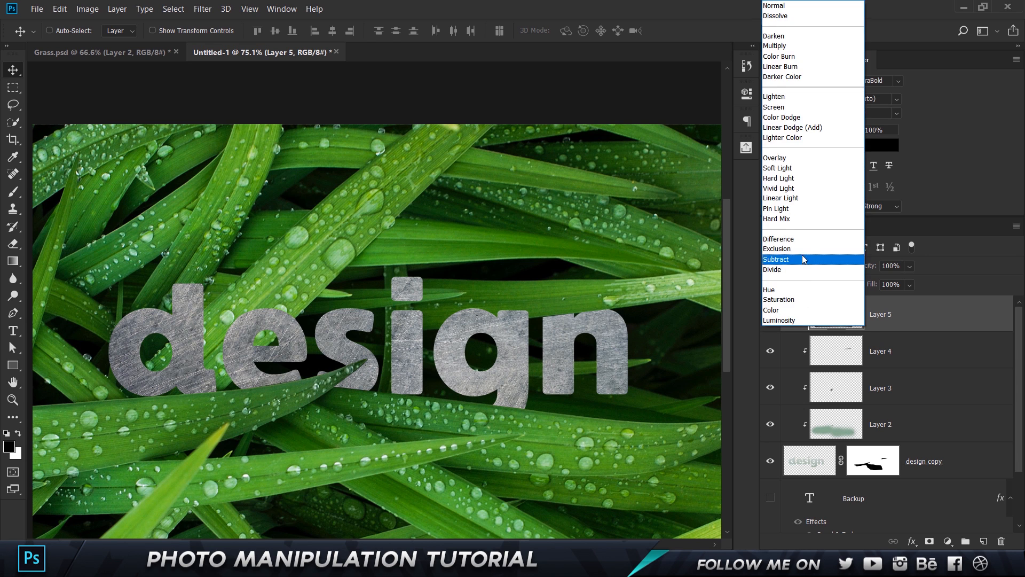
click(785, 165)
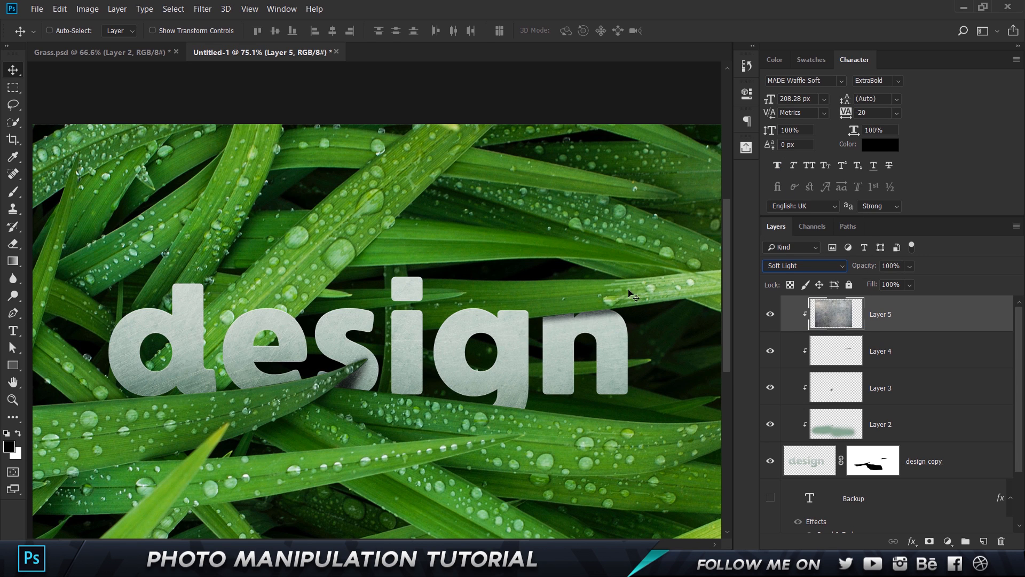
click(869, 269)
text(5)
Examine the metal texture on the letters up close, comparing the artwork with the texture layer hidden and shown.
scroll(283, 327, up, 1)
scroll(212, 382, up, 2)
scroll(199, 382, down, 1)
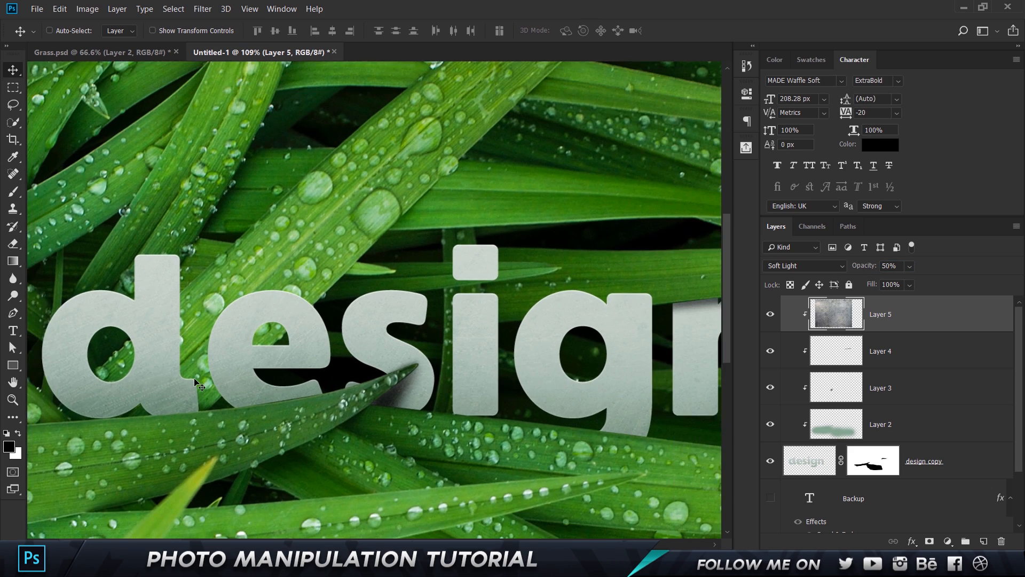
drag(173, 338, 273, 307)
click(770, 315)
click(771, 315)
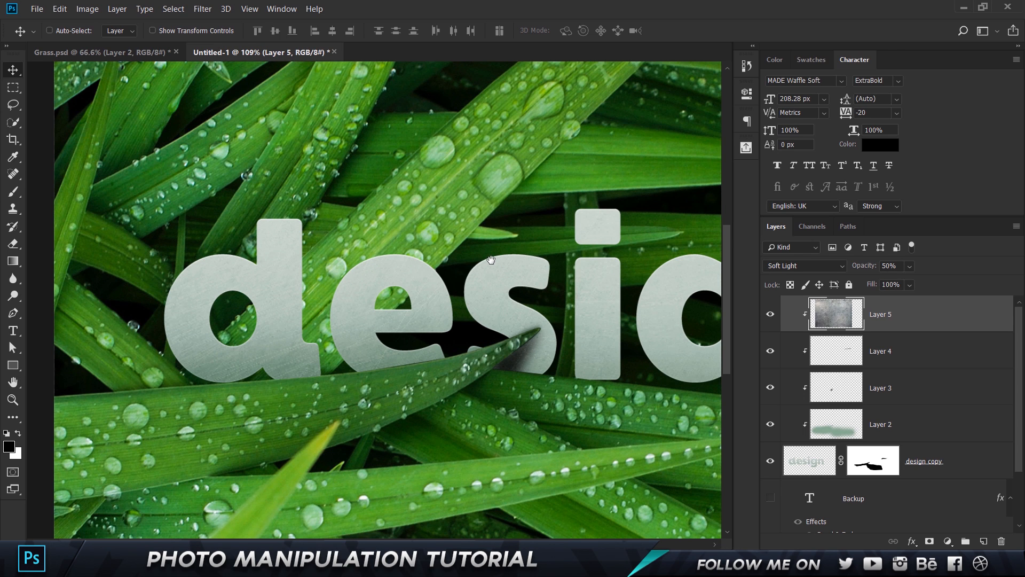
scroll(552, 222, down, 1)
scroll(305, 142, down, 1)
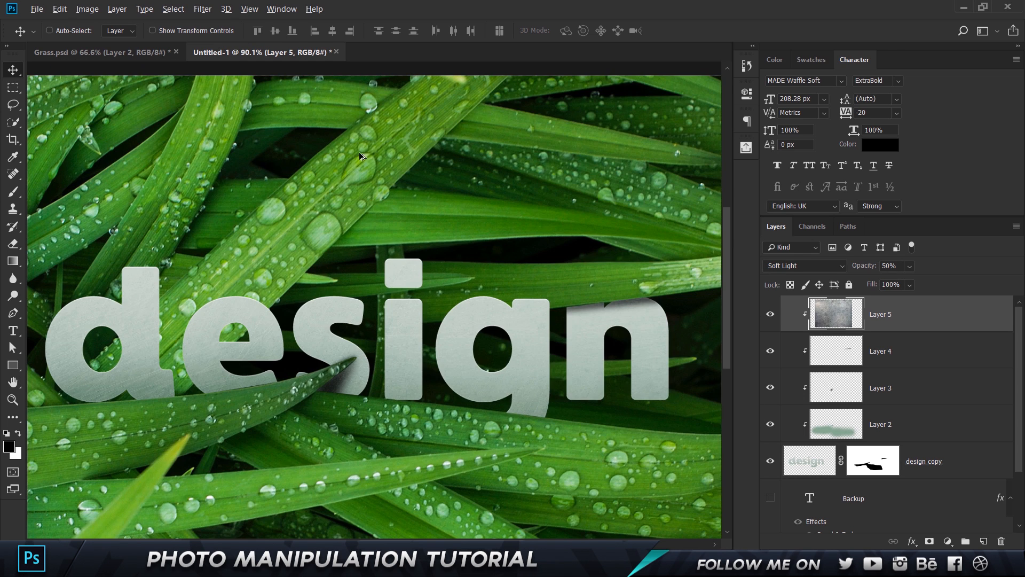
scroll(360, 156, down, 4)
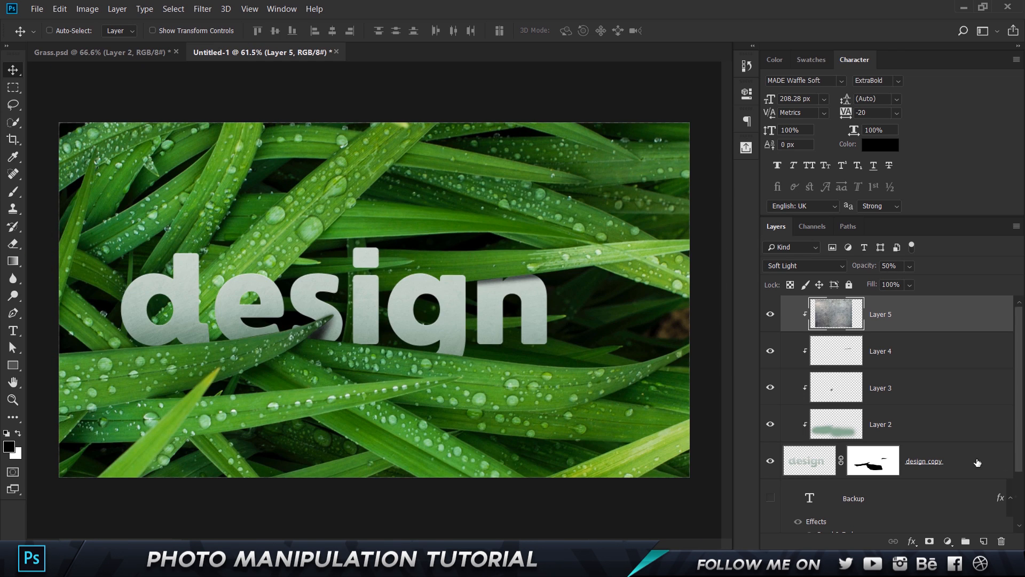
Duplicate the Backup text layer and rename the copy "+".
scroll(977, 462, down, 2)
click(880, 437)
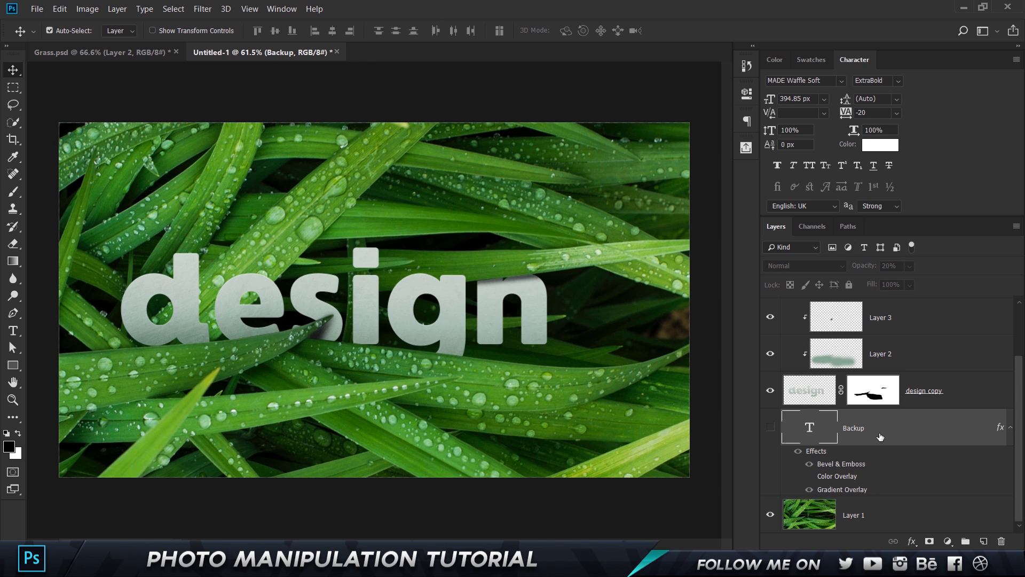
key(ctrl+j)
double_click(861, 428)
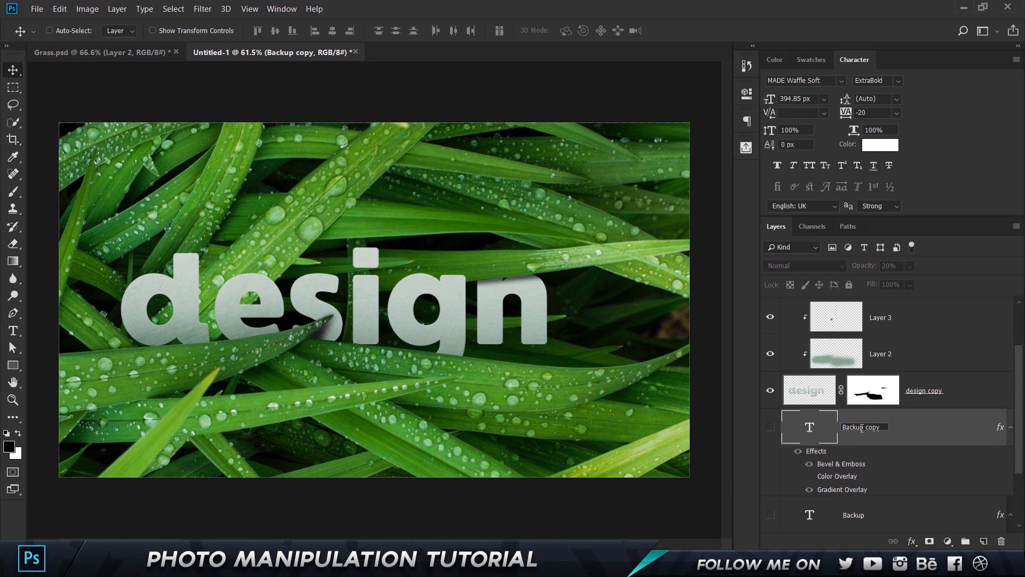
text(+)
key(Return)
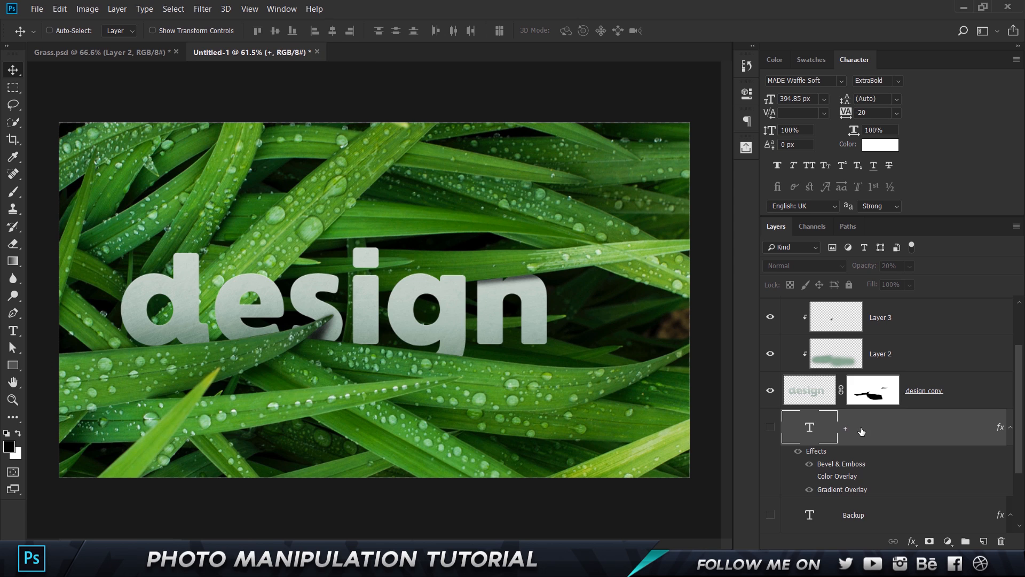
Show the "+" layer and replace its text "design" with a plus sign.
click(773, 426)
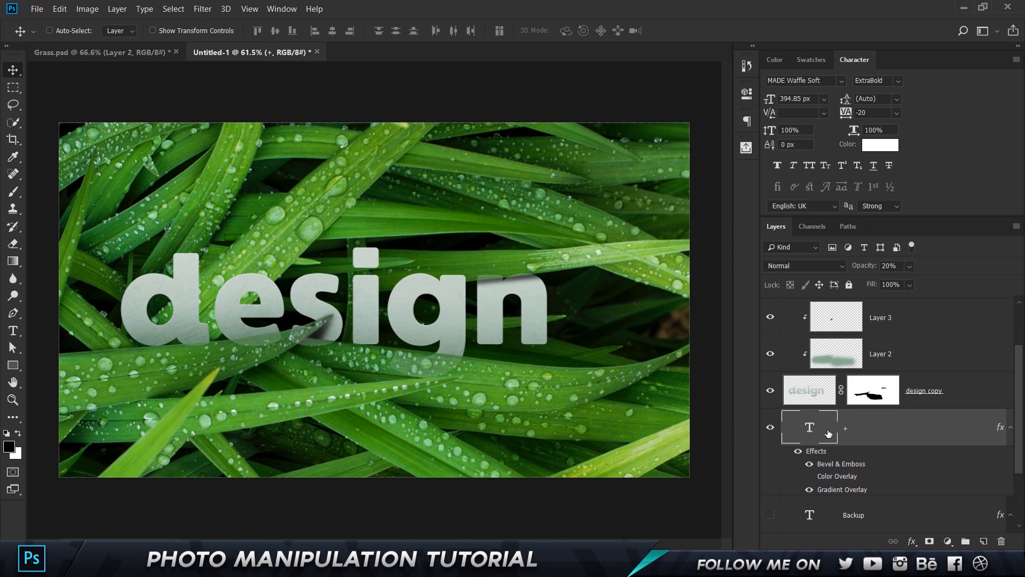
double_click(827, 429)
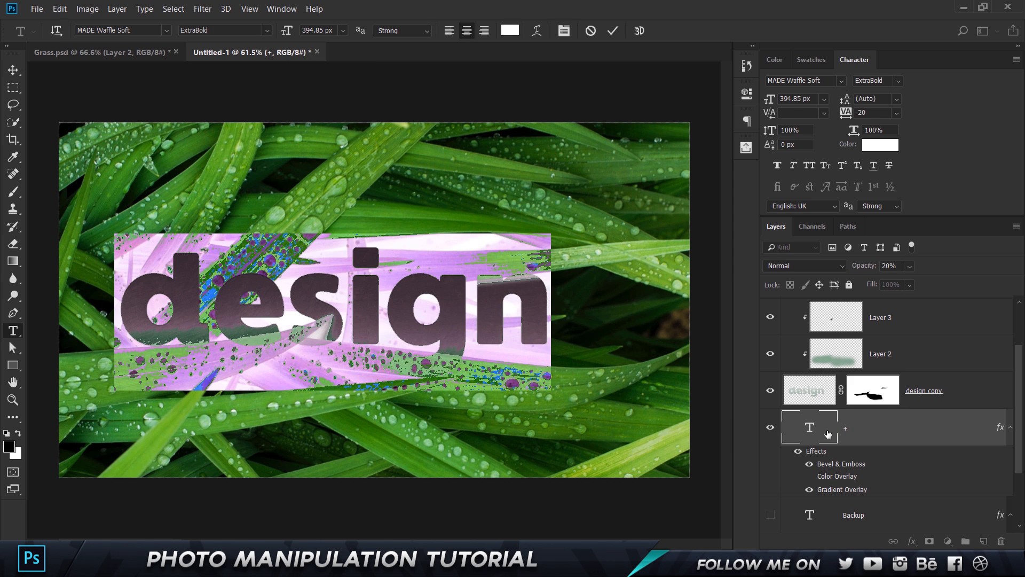
text(+)
click(13, 70)
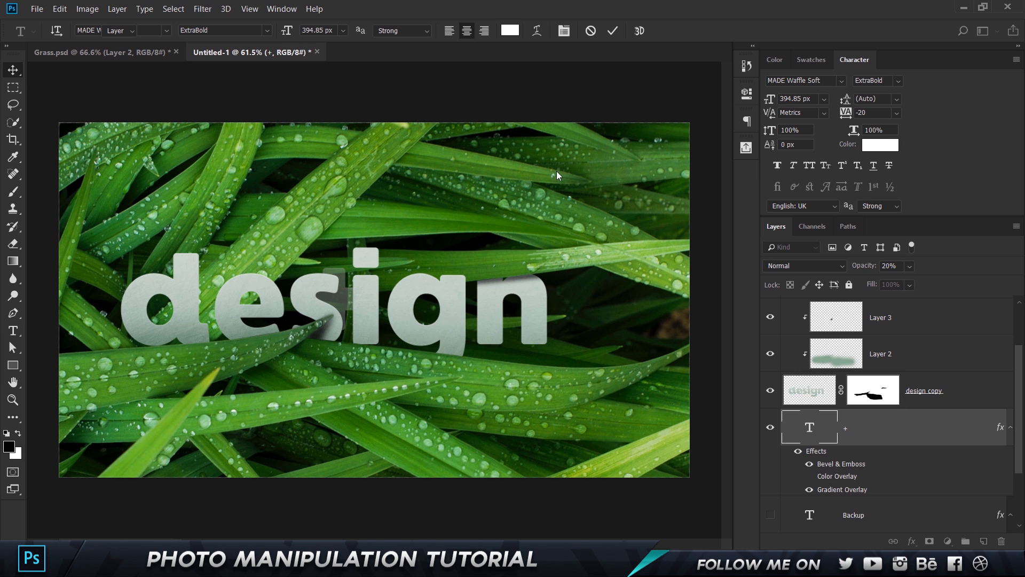
Raise the plus sign layer to 100% opacity and move the sign to the upper right of the letter n.
drag(864, 266, 953, 286)
drag(320, 316, 597, 261)
Give the plus sign's Gradient Overlay the Red, Green preset, with the green stop recolored to pink.
scroll(604, 253, up, 5)
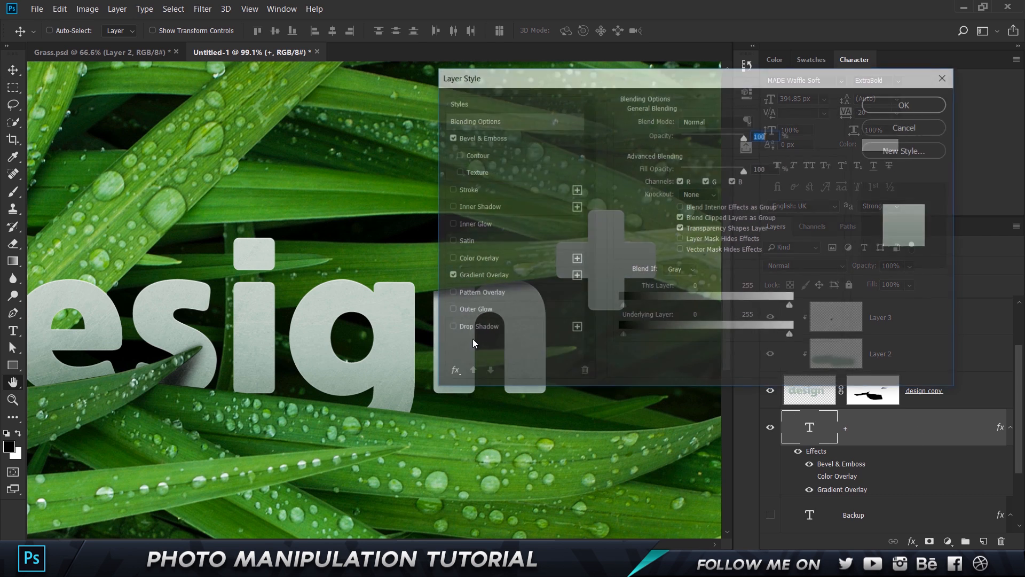
click(491, 281)
click(713, 153)
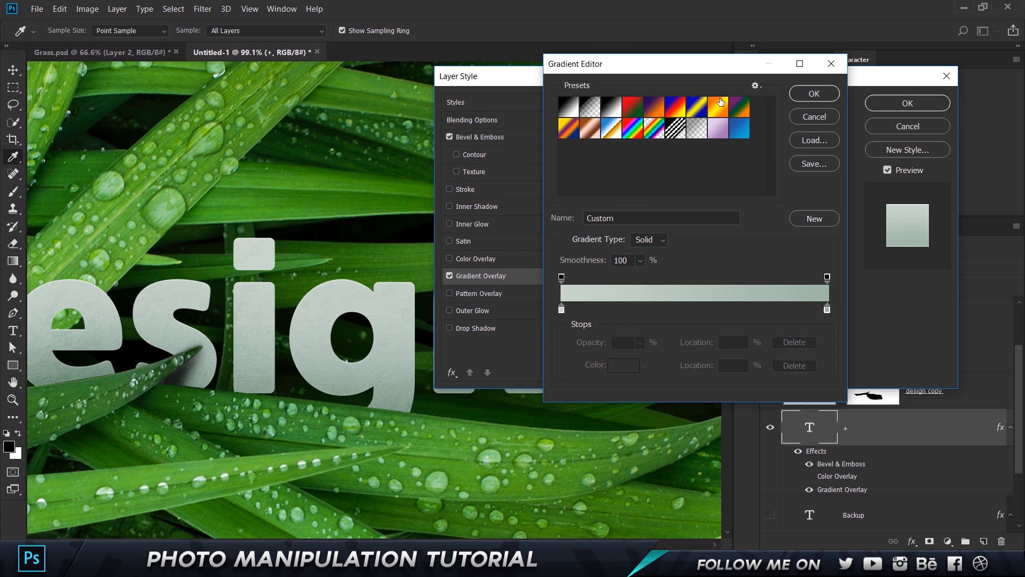
click(637, 107)
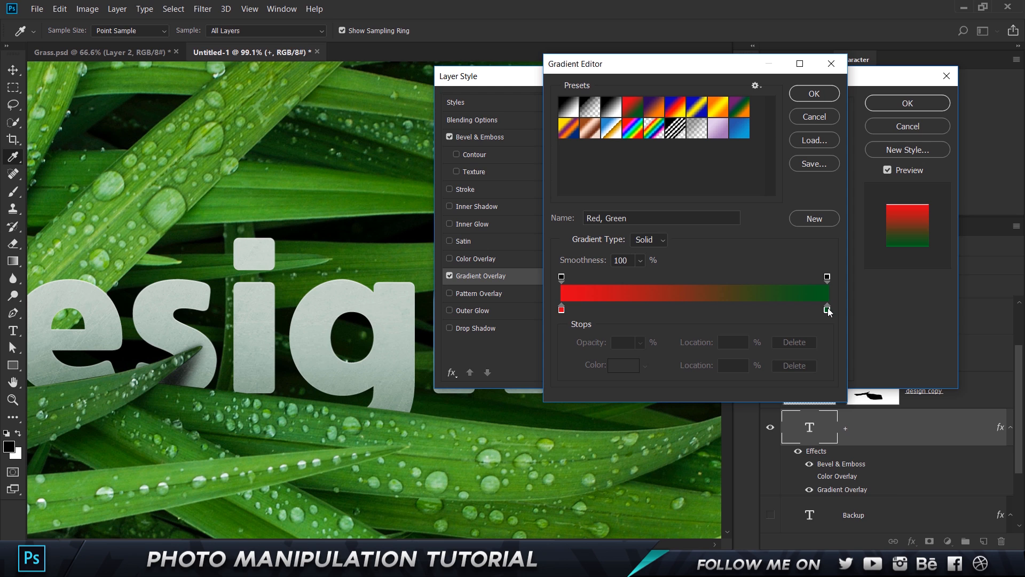
click(829, 311)
click(633, 365)
click(721, 272)
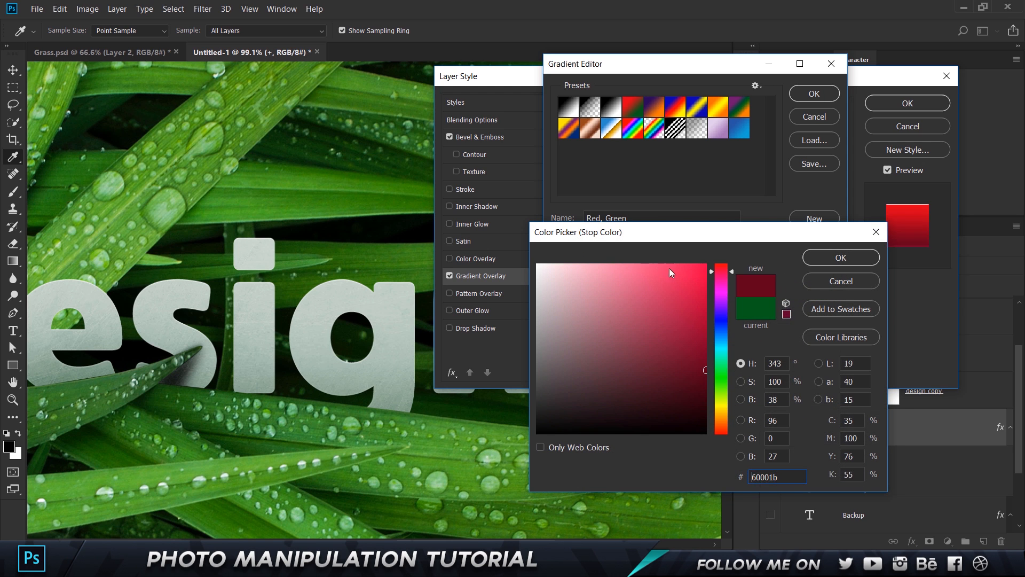
click(671, 273)
click(841, 257)
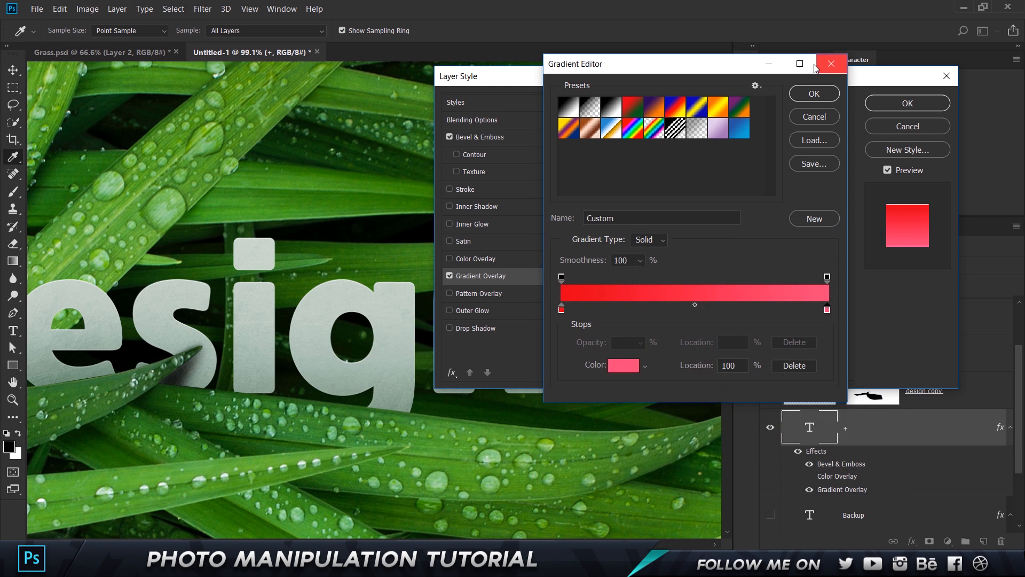
click(814, 93)
Turn off Reverse for the plus sign's Gradient Overlay and apply the layer style.
drag(803, 79, 416, 235)
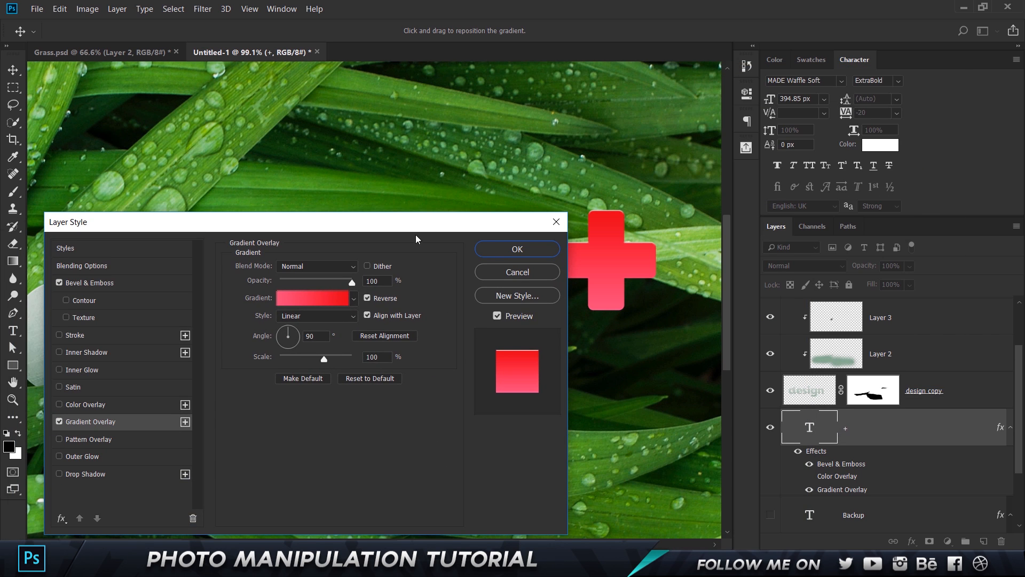
click(367, 297)
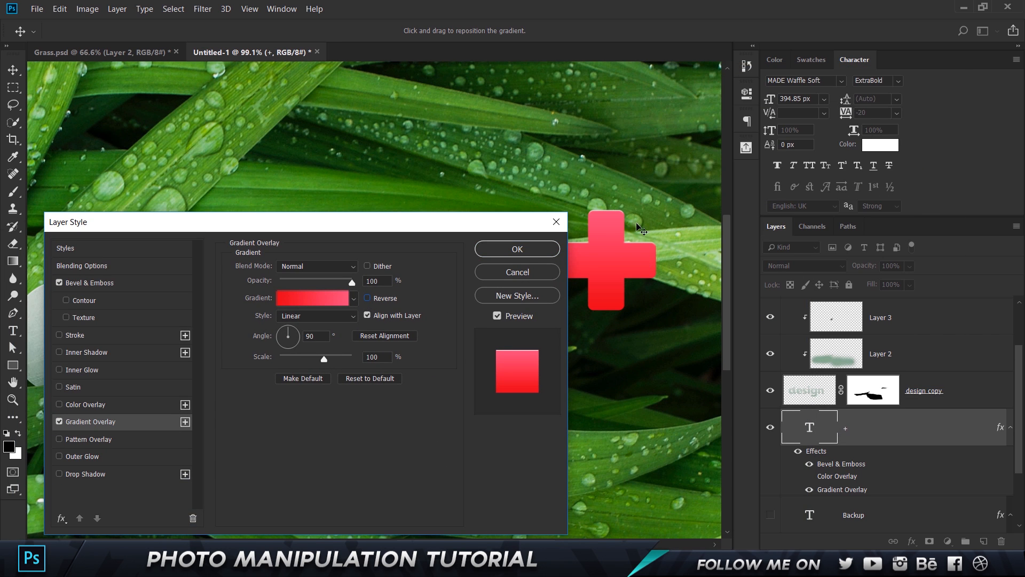
click(517, 249)
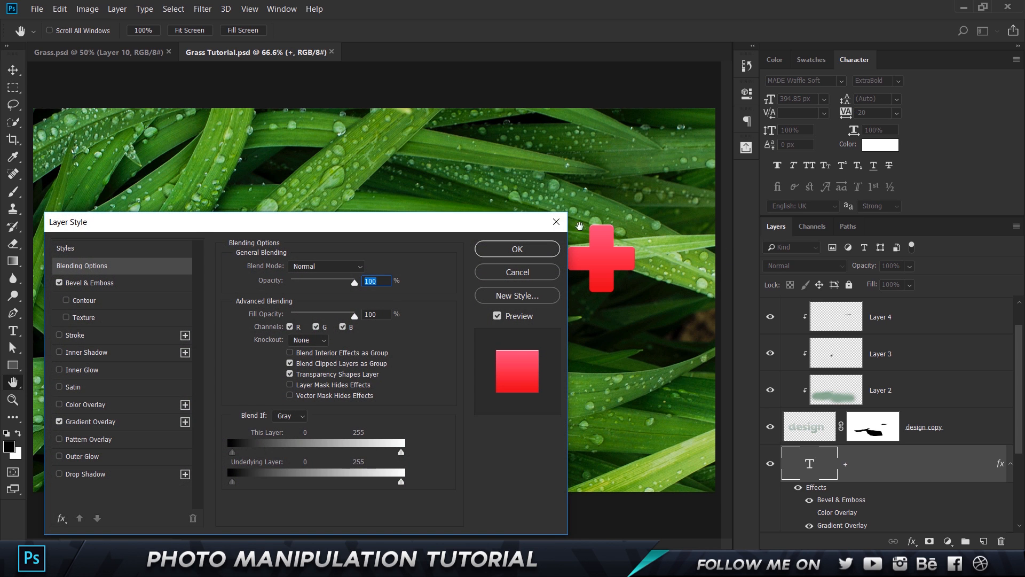
Change the plus sign's Gradient Overlay to the dark-to-light blue preset and apply the layer style.
click(78, 425)
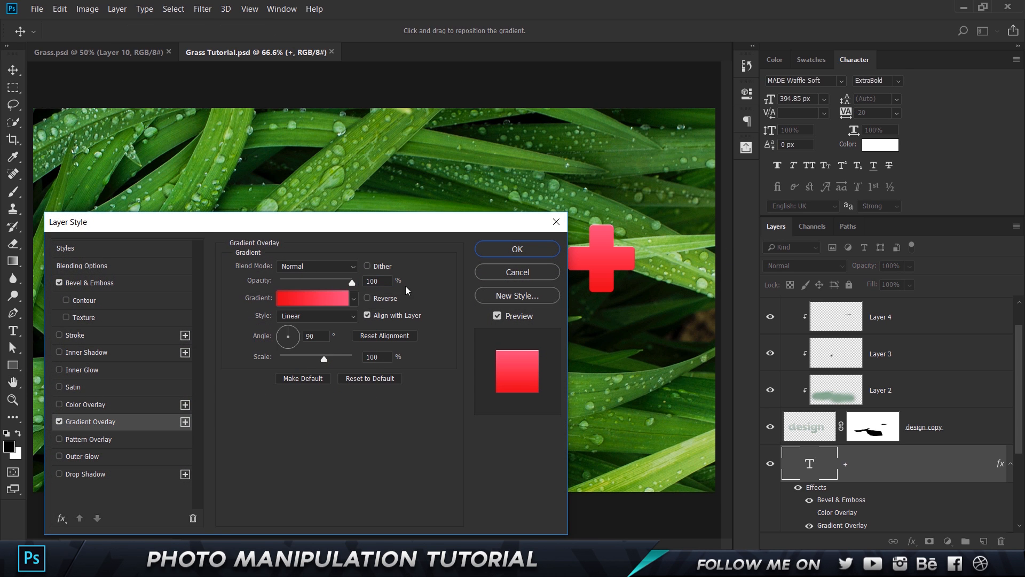
click(315, 300)
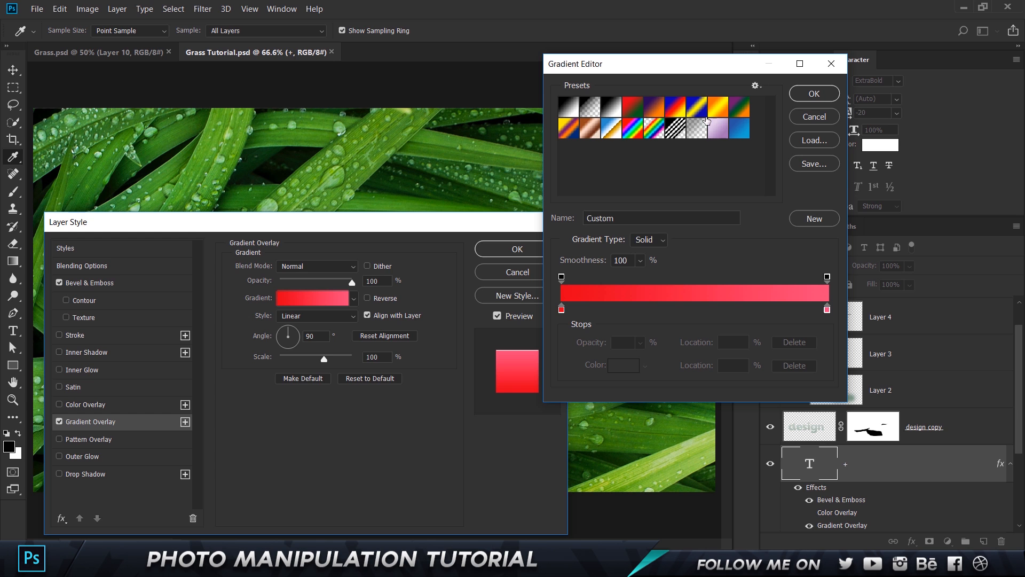
click(746, 133)
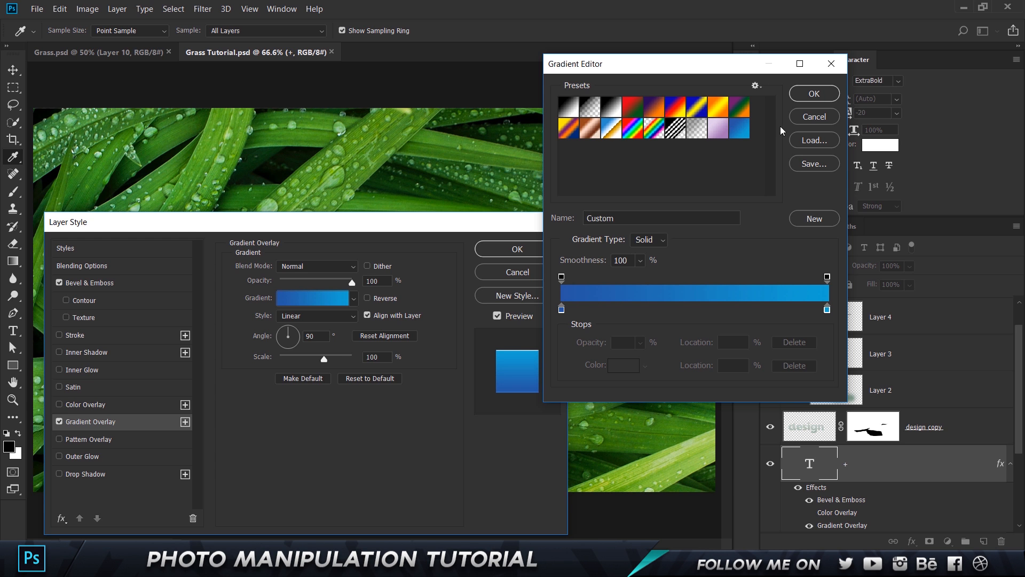
click(830, 91)
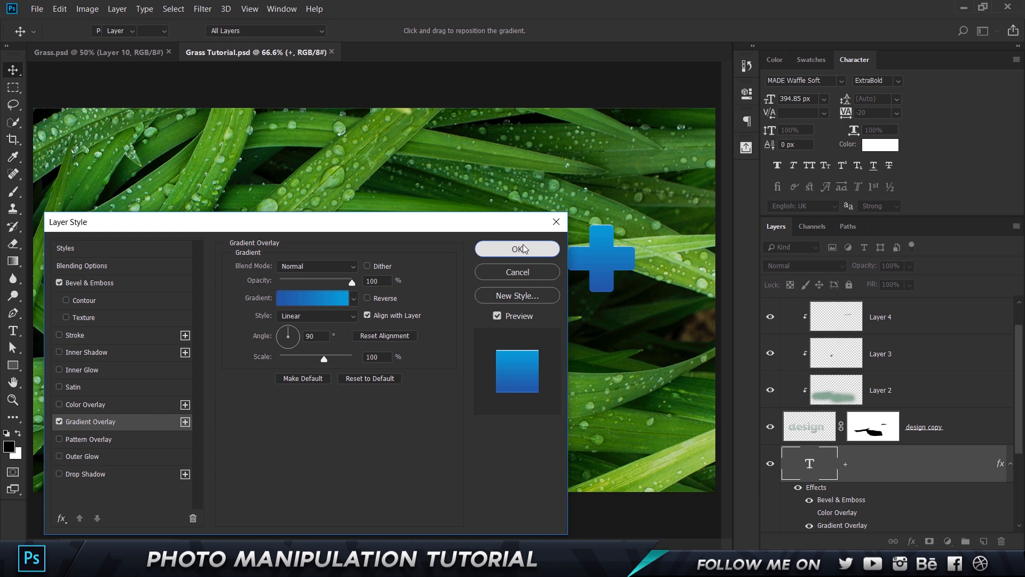
click(525, 249)
Add a new layer directly above the plus sign layer and make white the foreground color.
scroll(828, 388, down, 3)
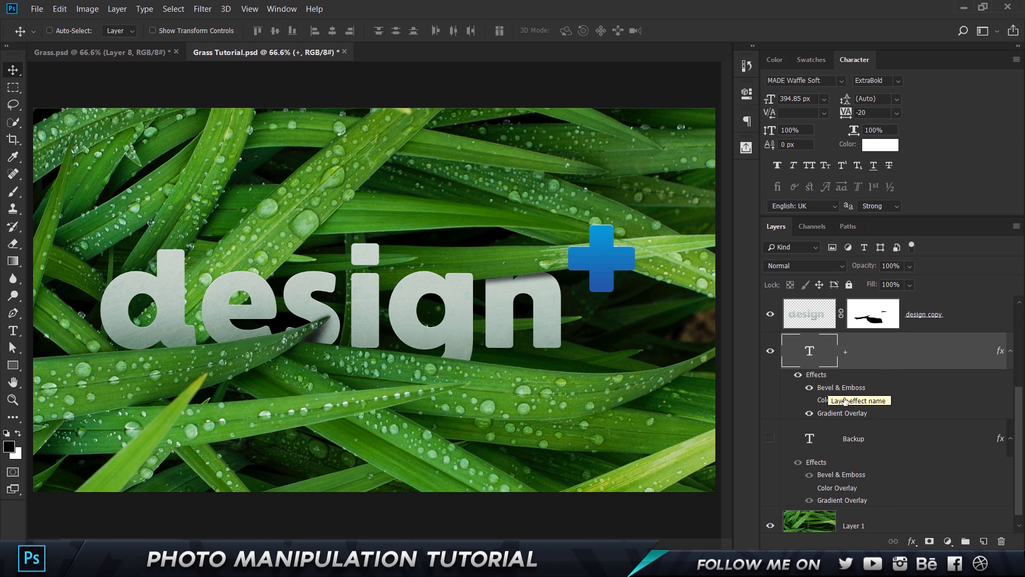
click(983, 541)
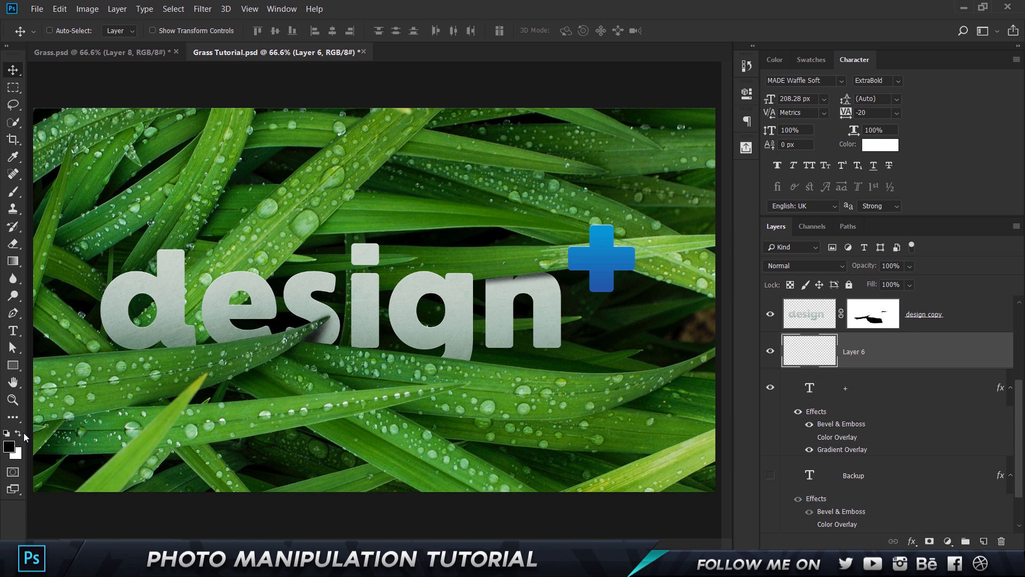
click(21, 434)
Paint a soft white glow over the plus sign with a 250-pixel brush and move the glow layer beneath the "+" layer.
key(b)
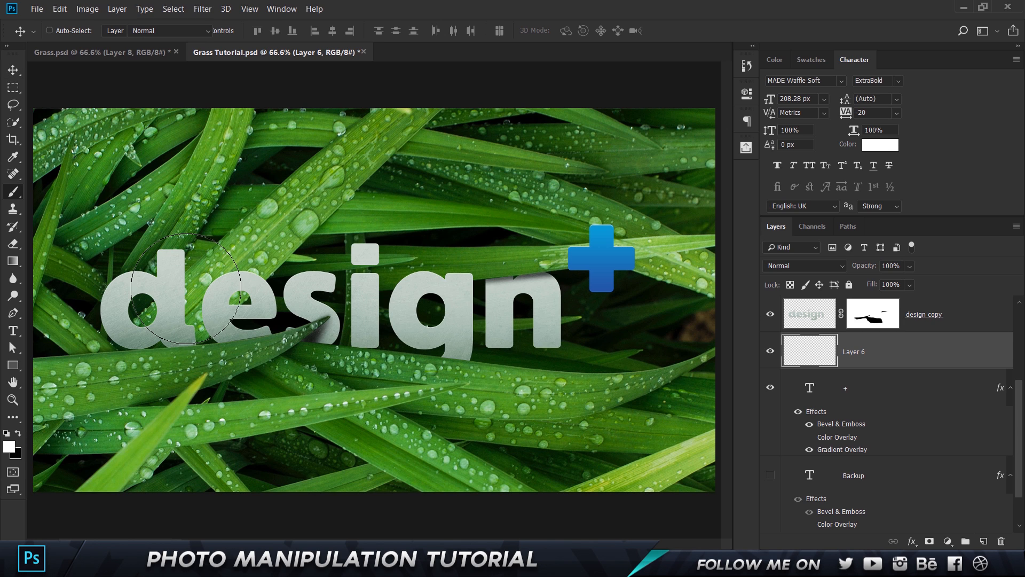
key(bracketleft)
key(bracketleft)
key(bracketleft)
key(bracketleft)
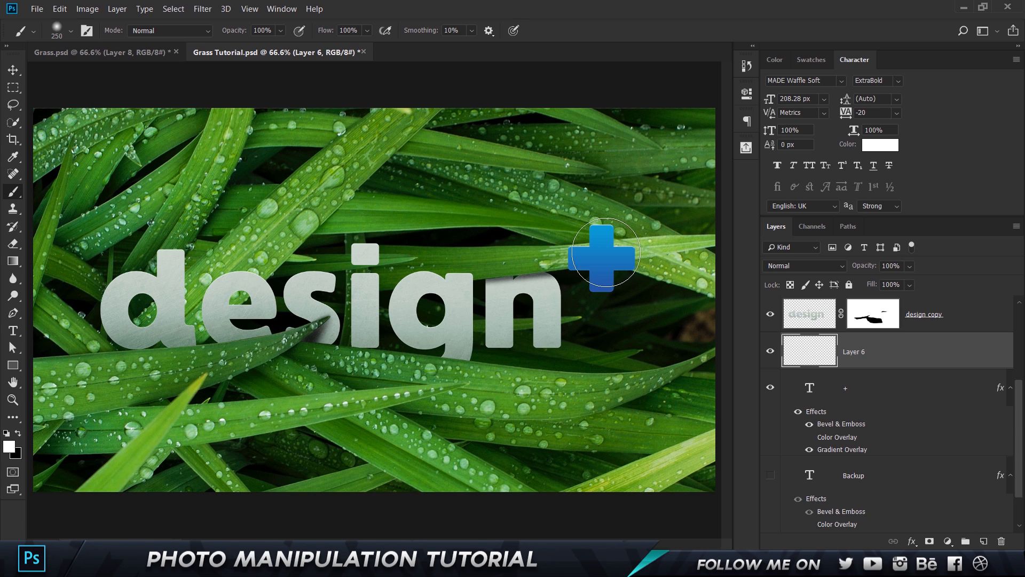
key(bracketright)
click(605, 253)
click(611, 245)
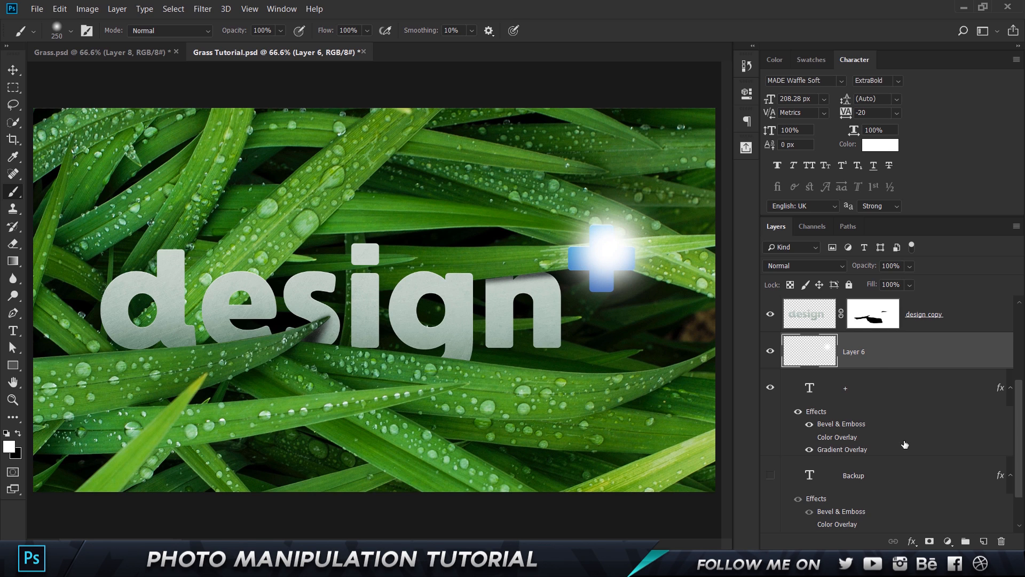
drag(880, 345, 897, 396)
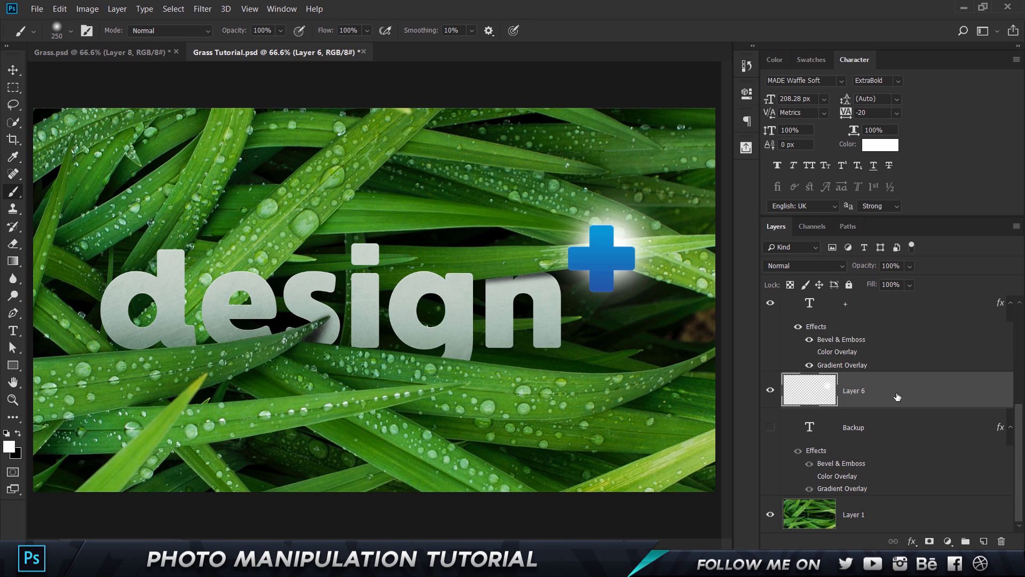
Set the white glow layer beneath the plus sign to Overlay blending at 60% opacity.
click(808, 266)
click(800, 162)
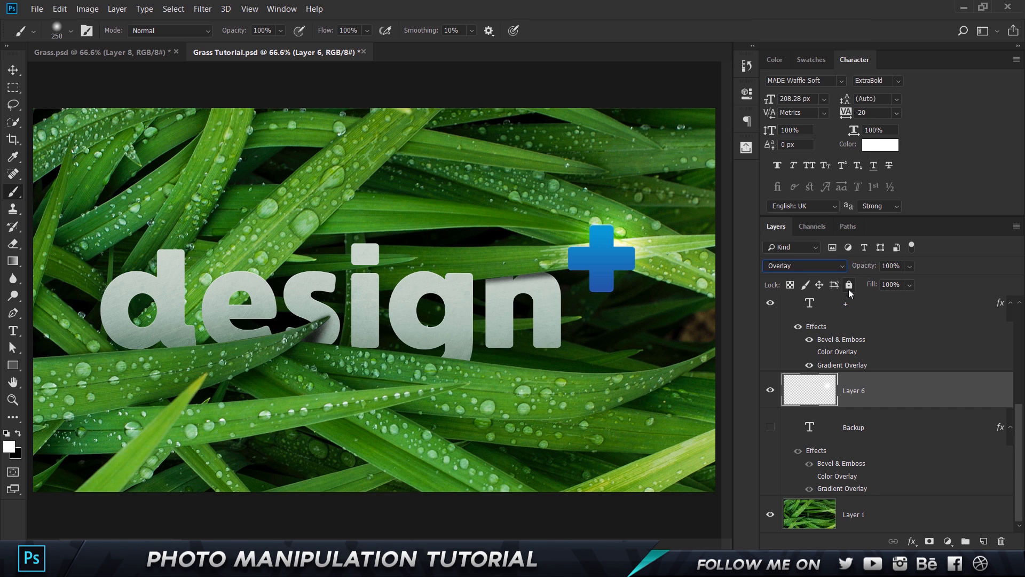
click(868, 268)
text(60)
key(Return)
key(v)
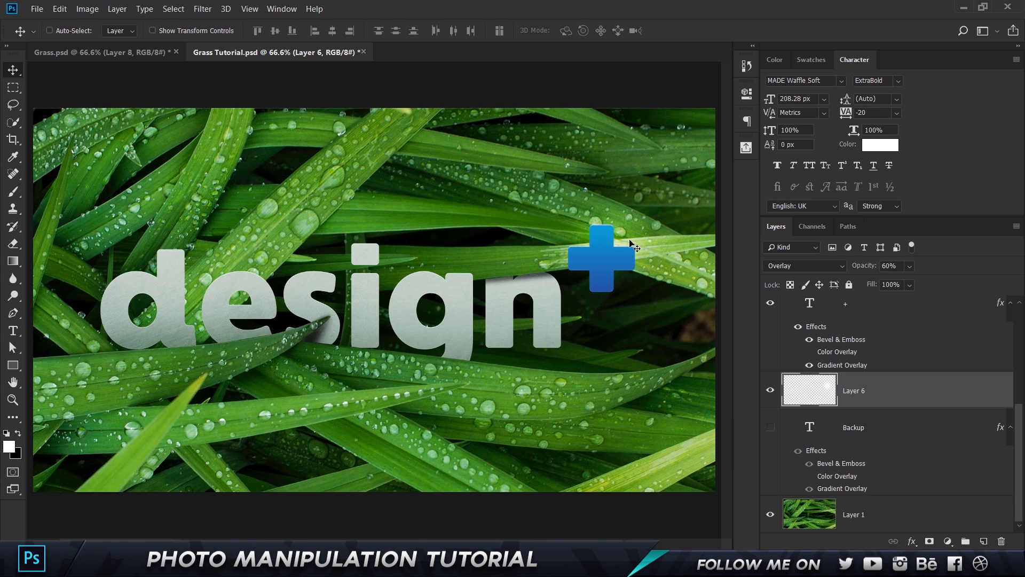
Duplicate the metal texture Layer 5, clip the copy to the "+" layer and shift it so it covers the plus sign.
scroll(852, 406, up, 3)
click(886, 377)
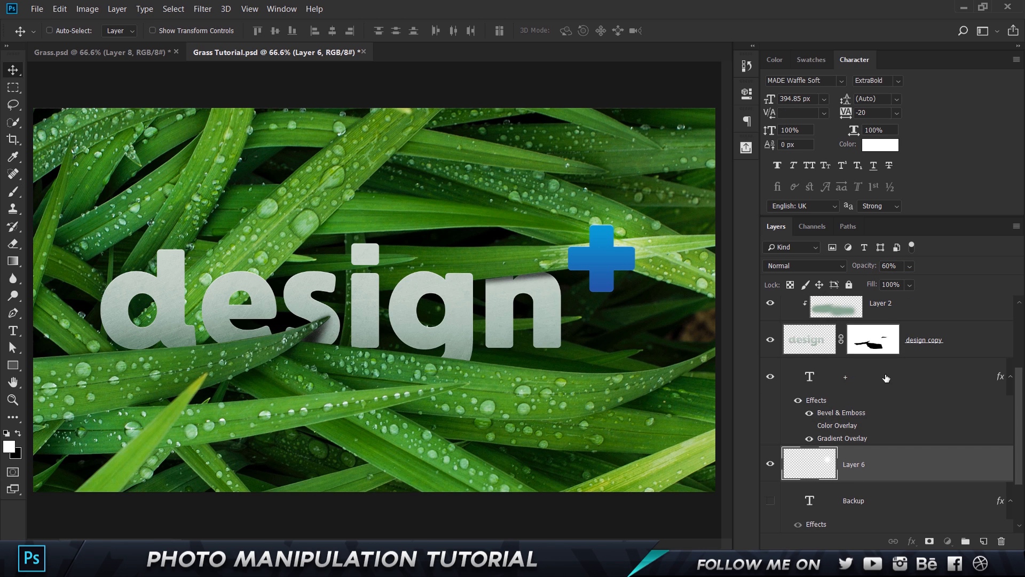
scroll(876, 390, up, 3)
click(899, 322)
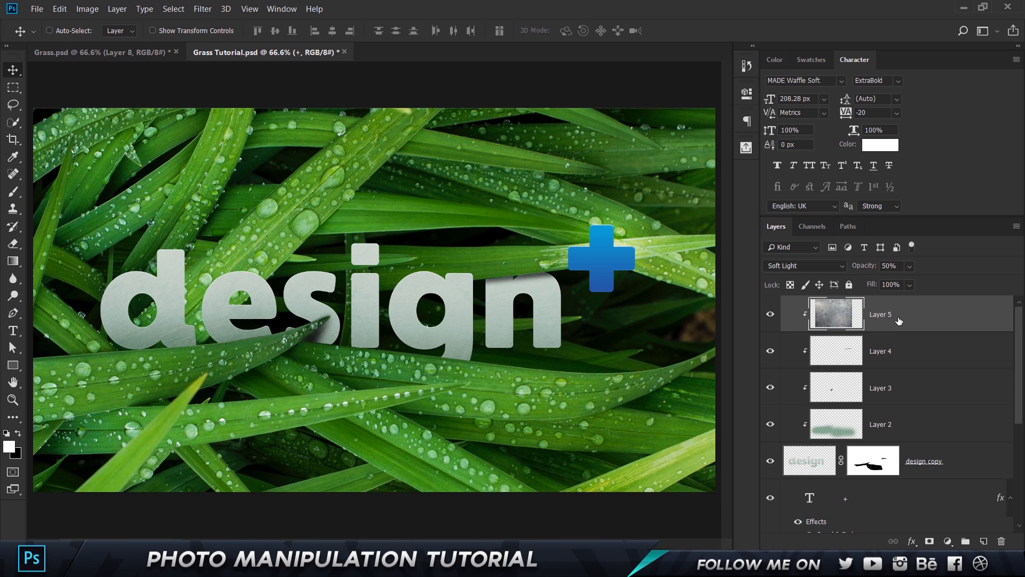
key(ctrl+j)
drag(902, 315, 865, 404)
alt+click(865, 404)
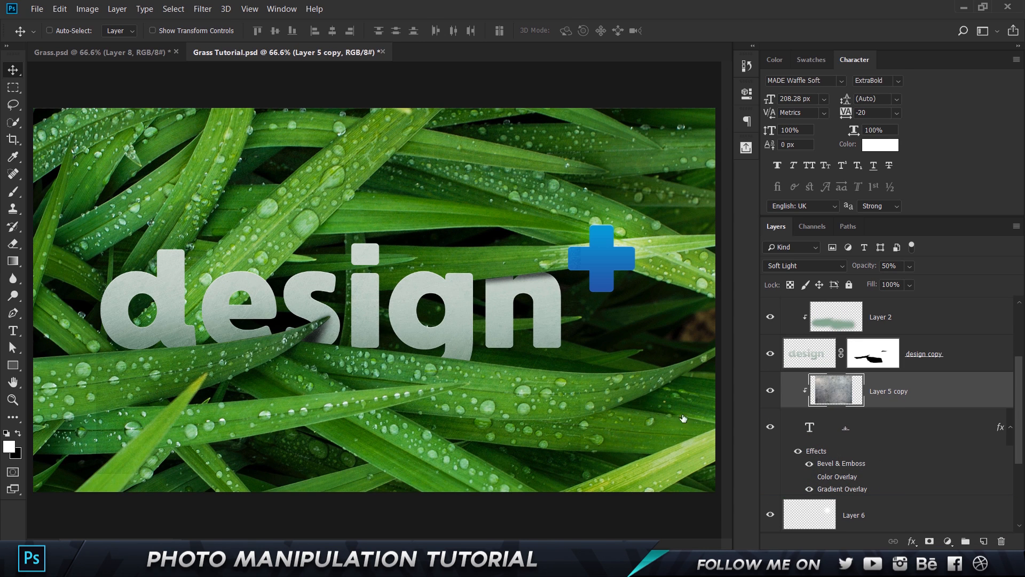
drag(508, 290, 693, 312)
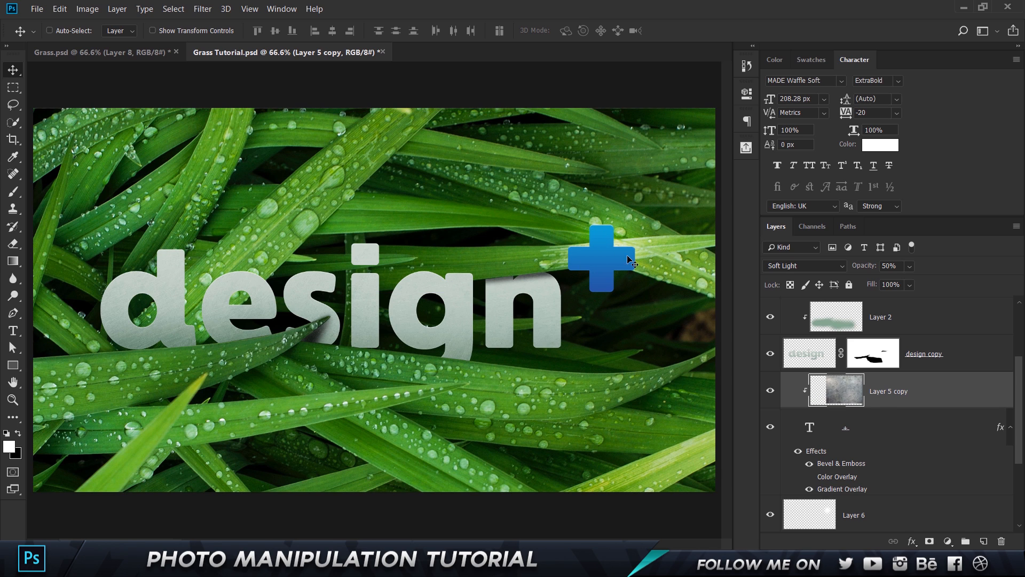
Rasterize the layer style of the "+" text layer.
click(886, 424)
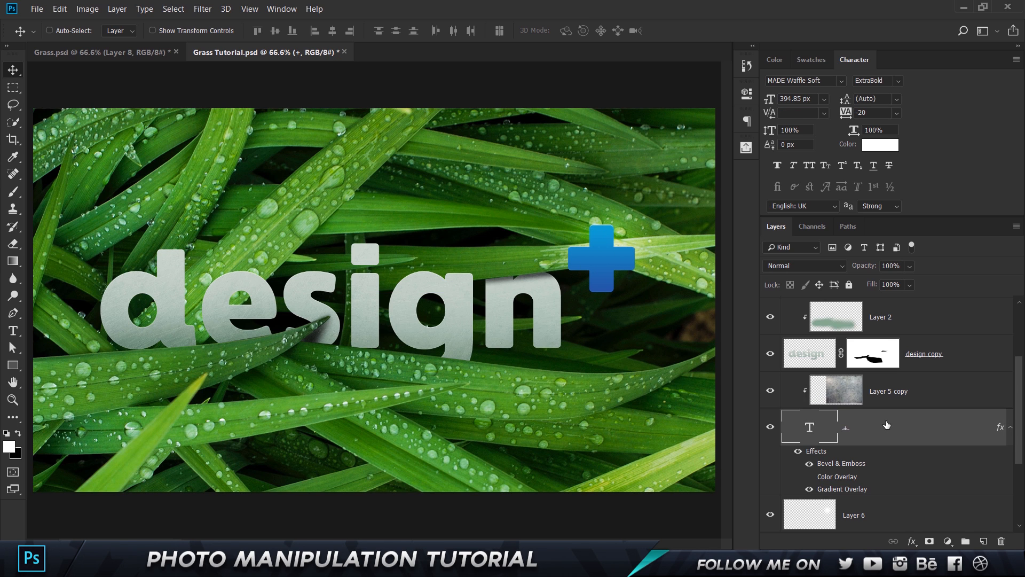
right_click(887, 425)
click(737, 194)
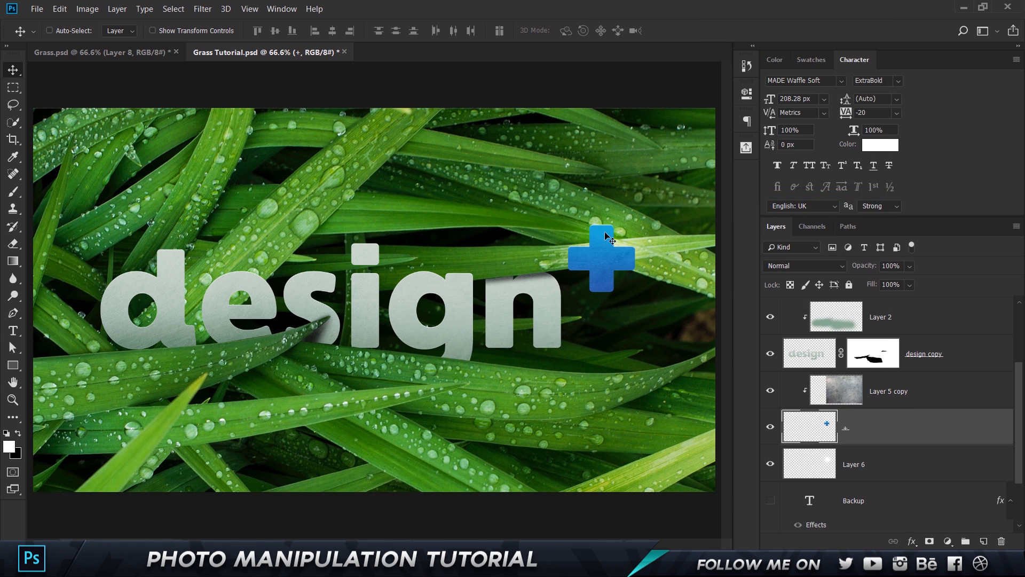
Paint a soft white highlight near the plus sign's top on a new layer clipped above the texture copy, blended as Overlay.
scroll(609, 239, up, 3)
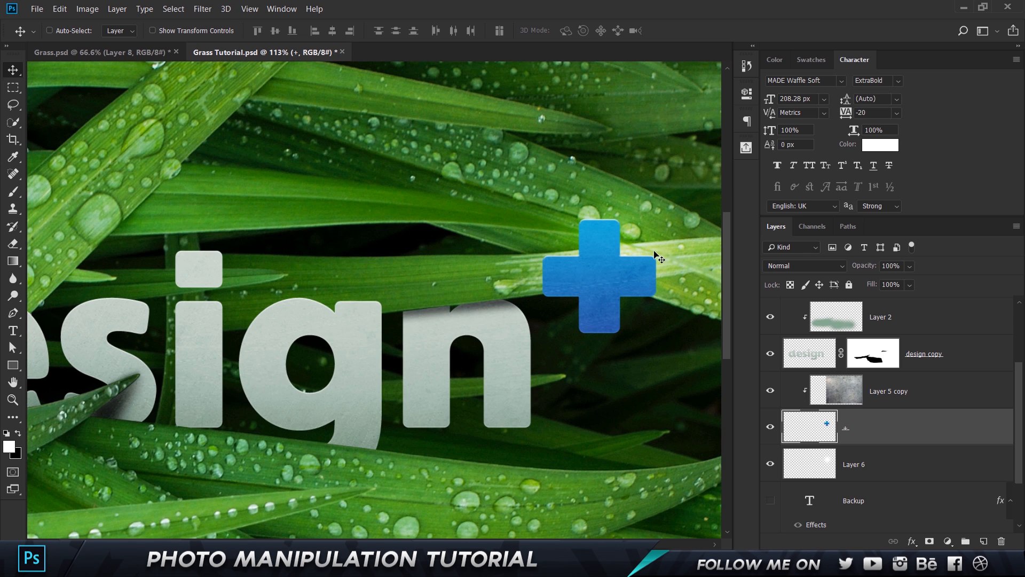
click(905, 402)
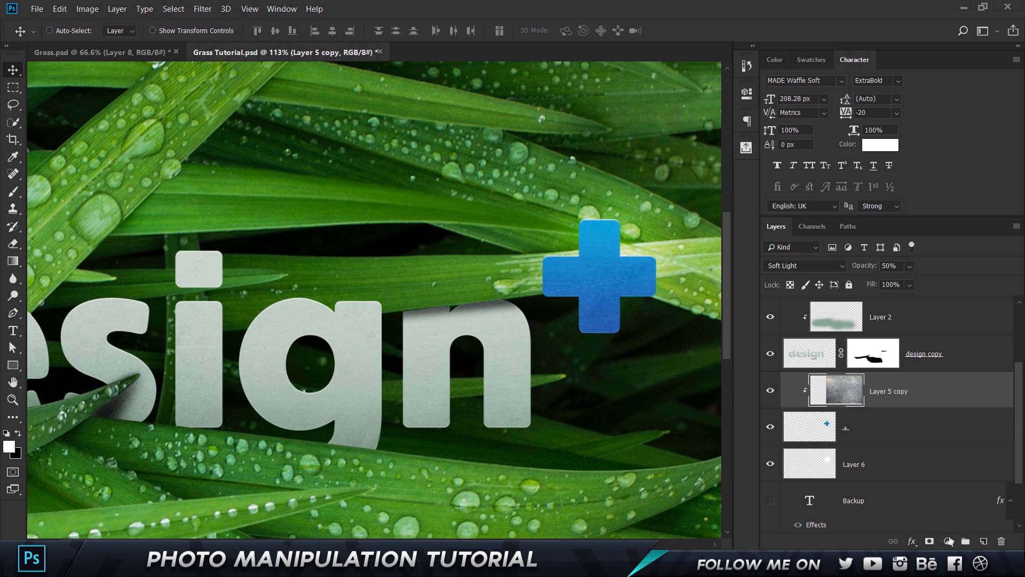
click(984, 541)
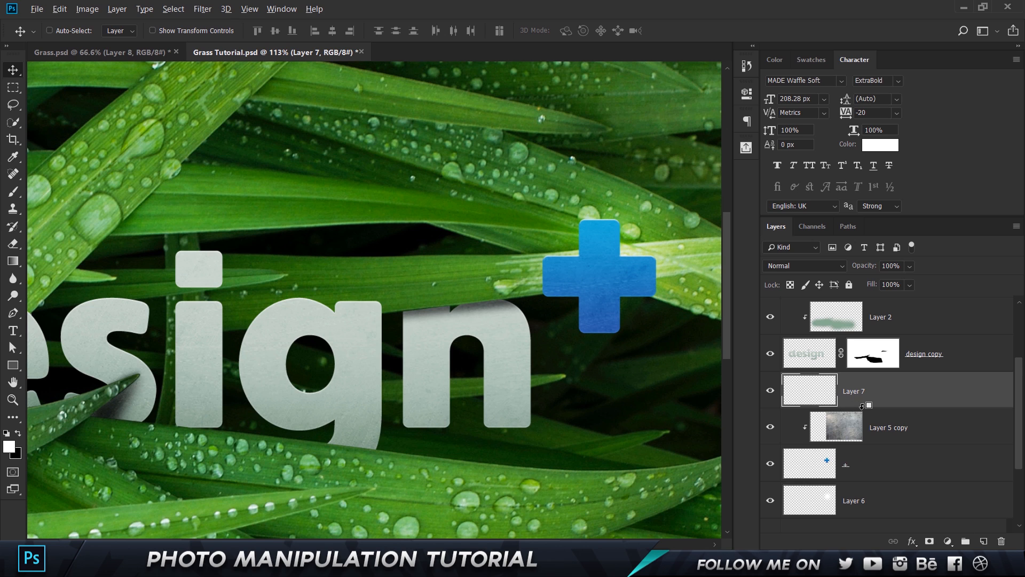
key(b)
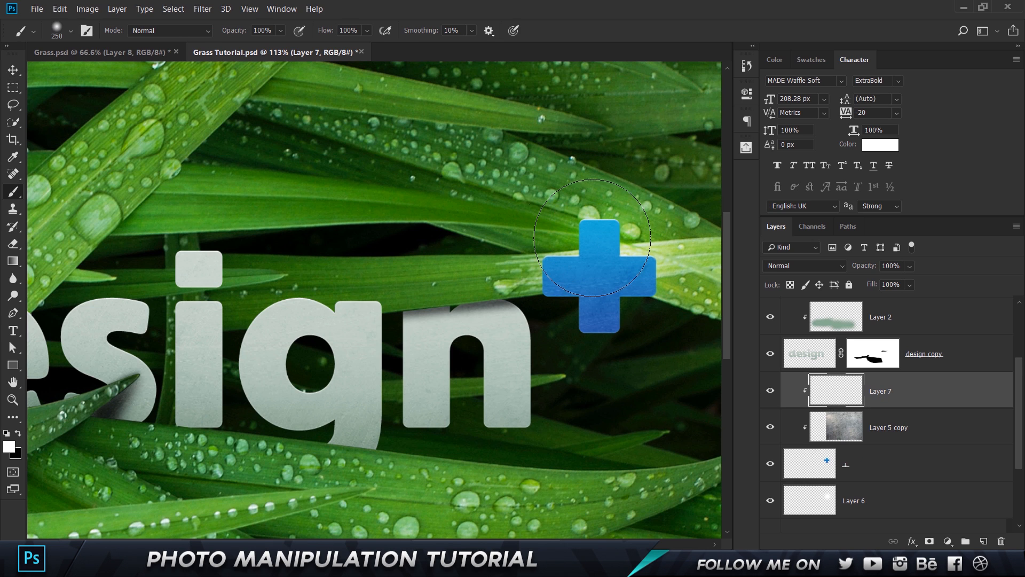
click(600, 246)
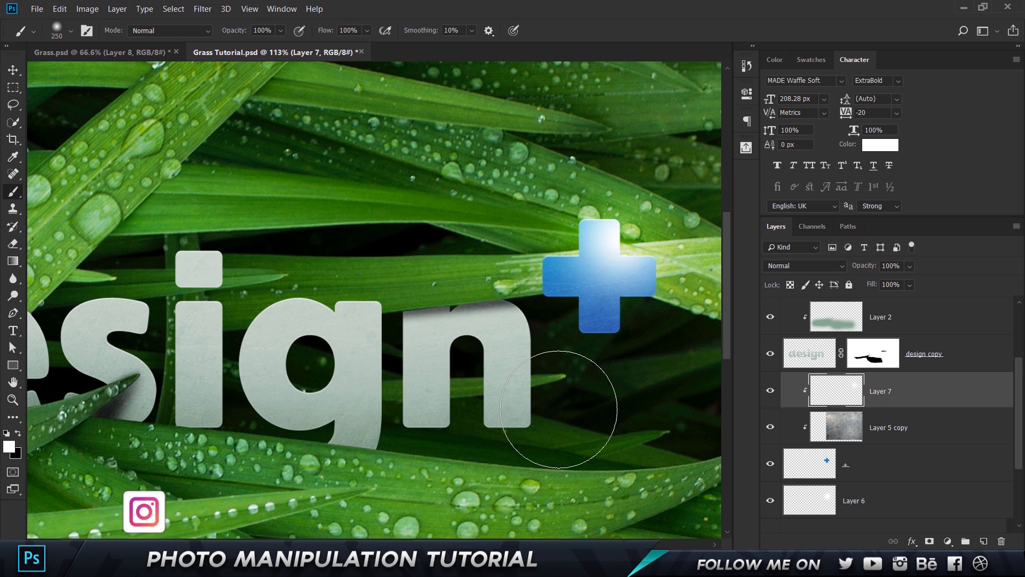
click(825, 272)
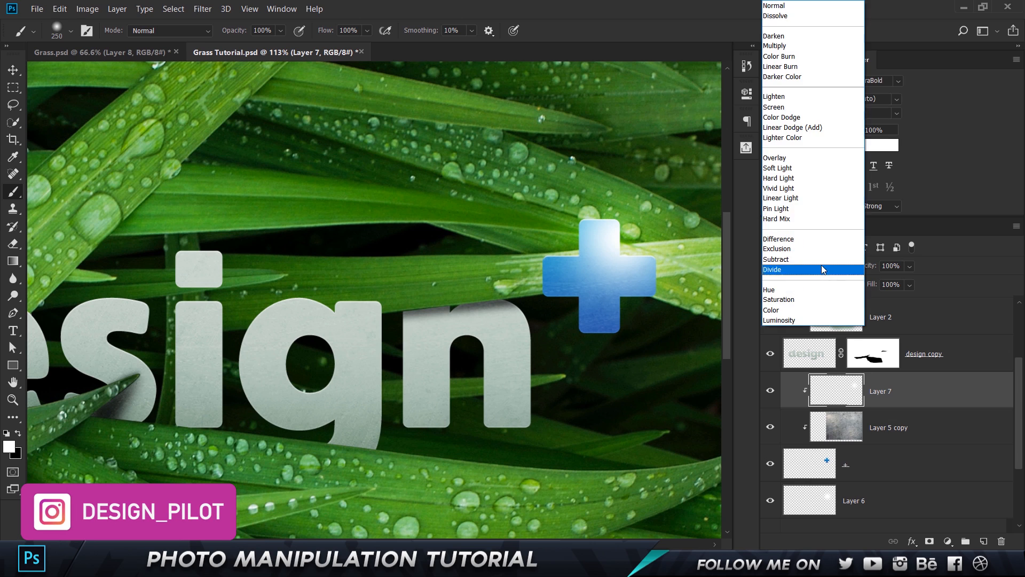
click(793, 160)
Set the plus sign's metal texture copy to 35% opacity and compare the composition with Grass.psd.
key(v)
key(alt+bracketleft)
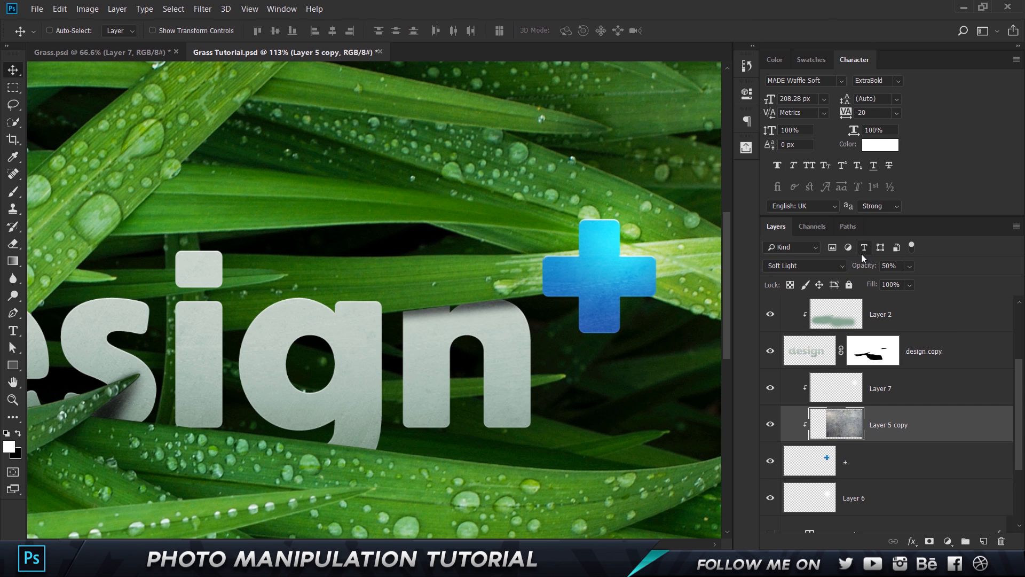
click(866, 265)
text(35)
scroll(691, 262, down, 5)
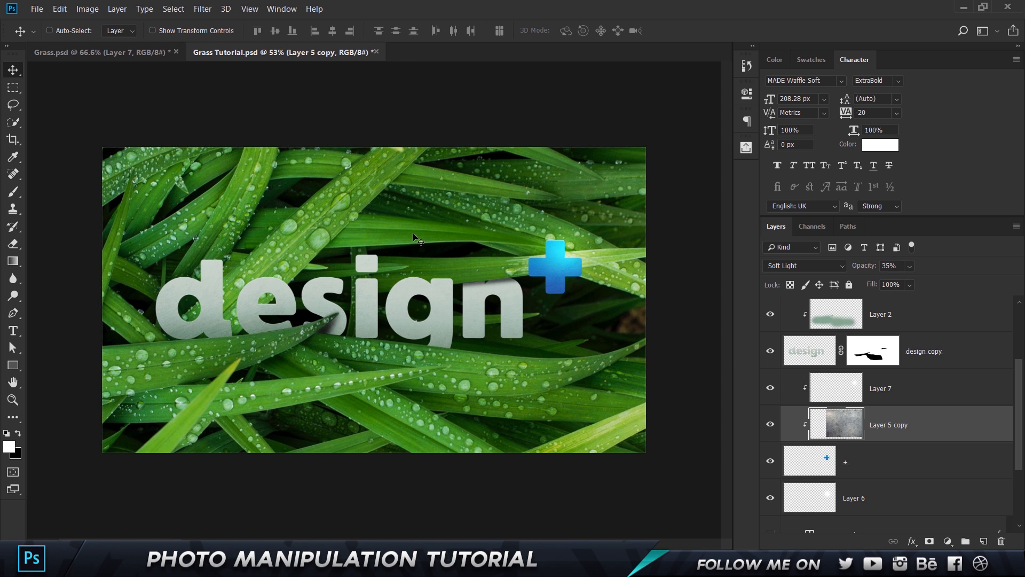
click(147, 52)
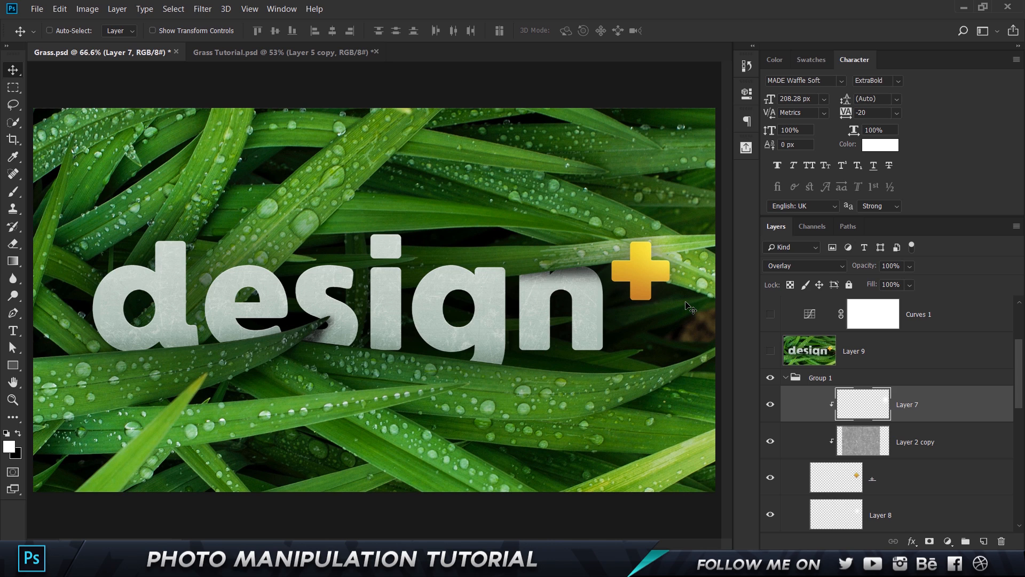
click(262, 52)
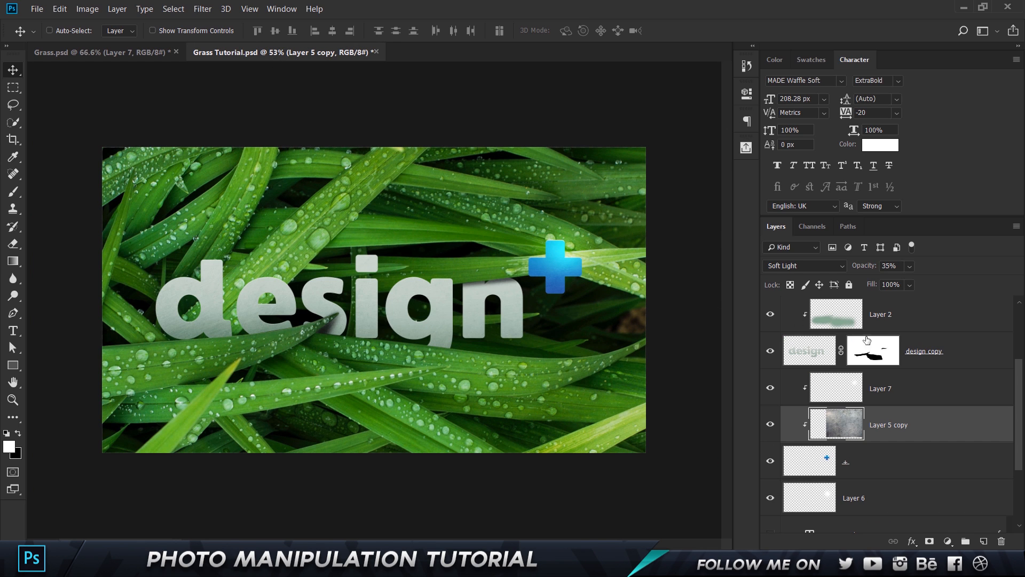
Group all layers from Layer 5 down to Layer 1 and name the group "Main".
scroll(904, 322, up, 3)
click(904, 319)
scroll(904, 319, down, 5)
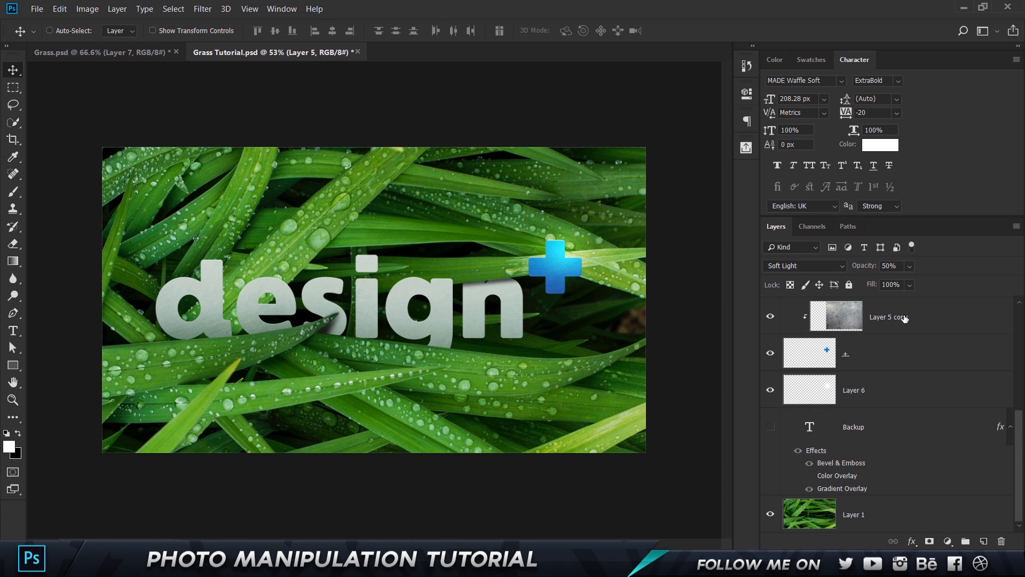
shift+click(901, 510)
key(ctrl+g)
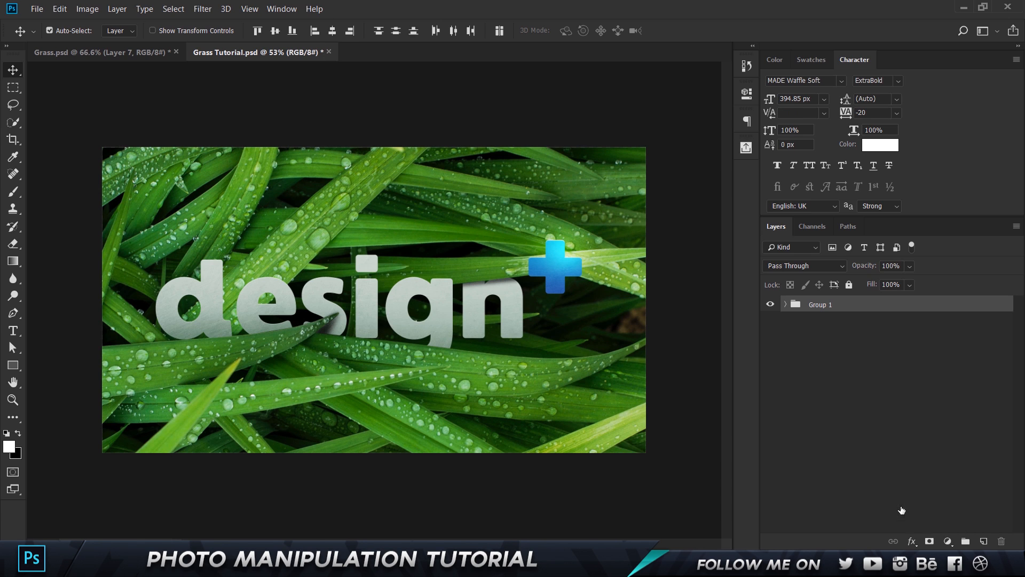
double_click(820, 303)
text(Main)
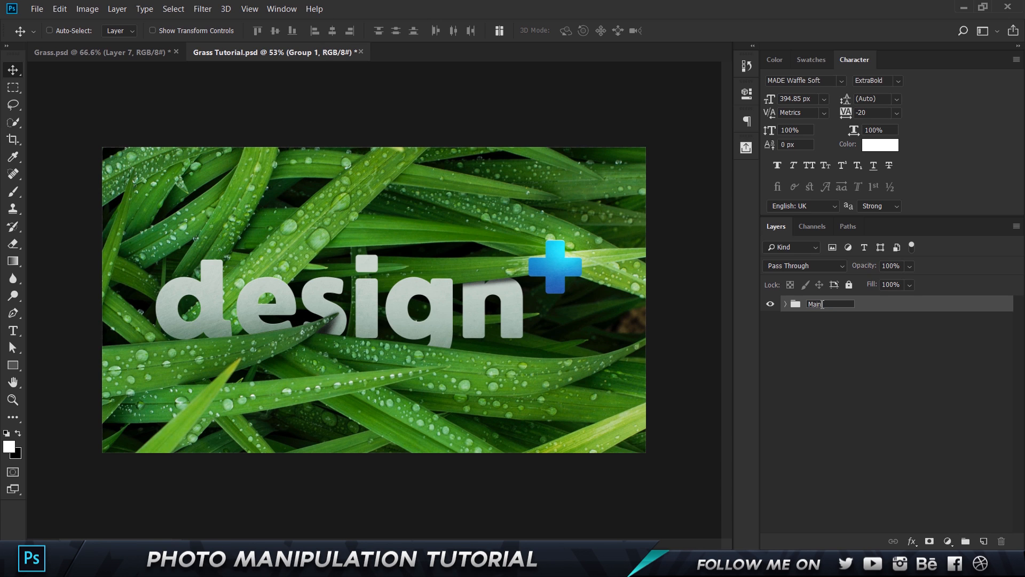
key(Return)
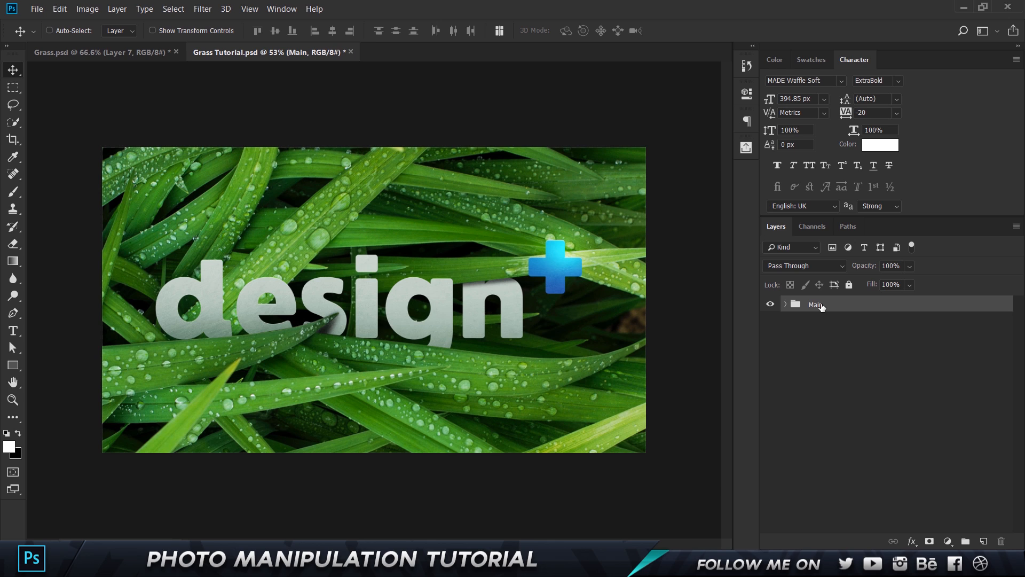
Add a Curves adjustment above the Main group, slightly raising the highlights and lowering the shadows into a gentle S-curve.
click(947, 542)
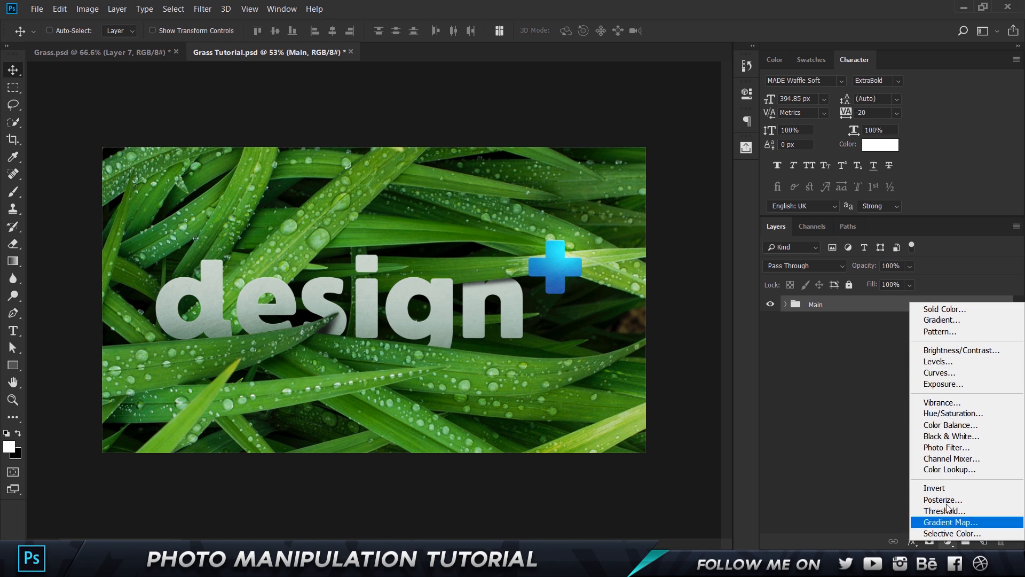
click(939, 373)
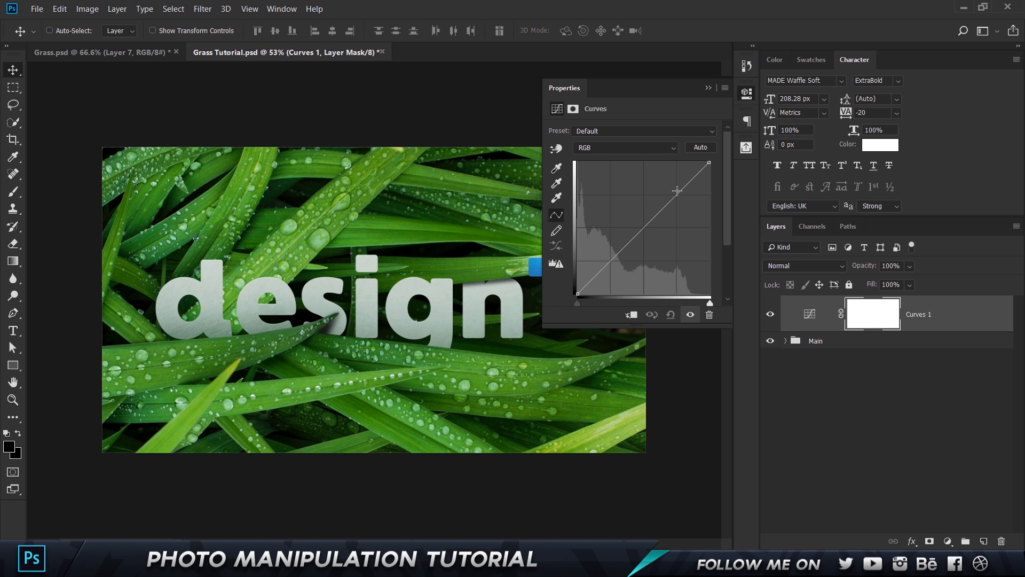
drag(677, 198, 677, 191)
drag(610, 267, 610, 270)
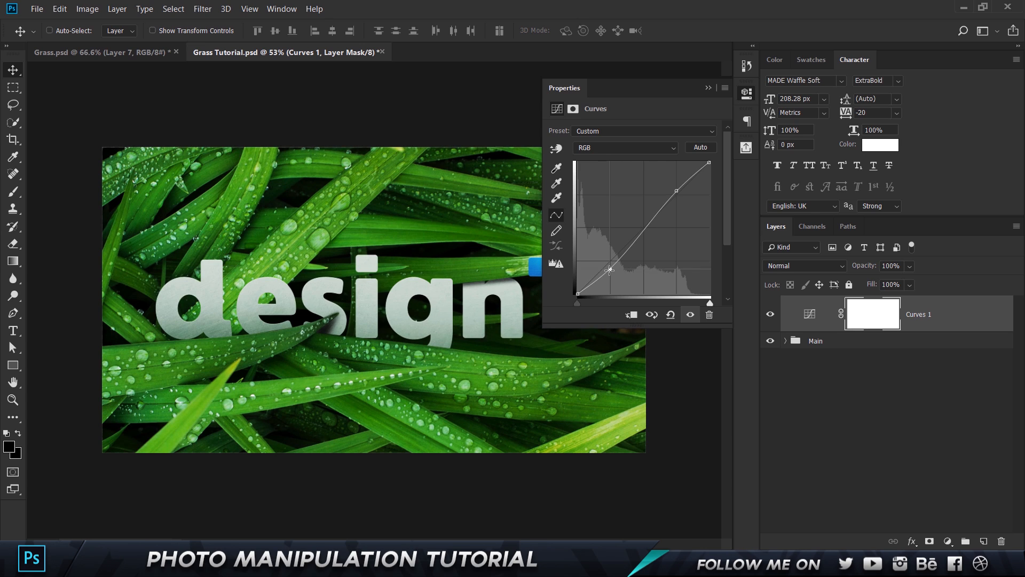
click(709, 88)
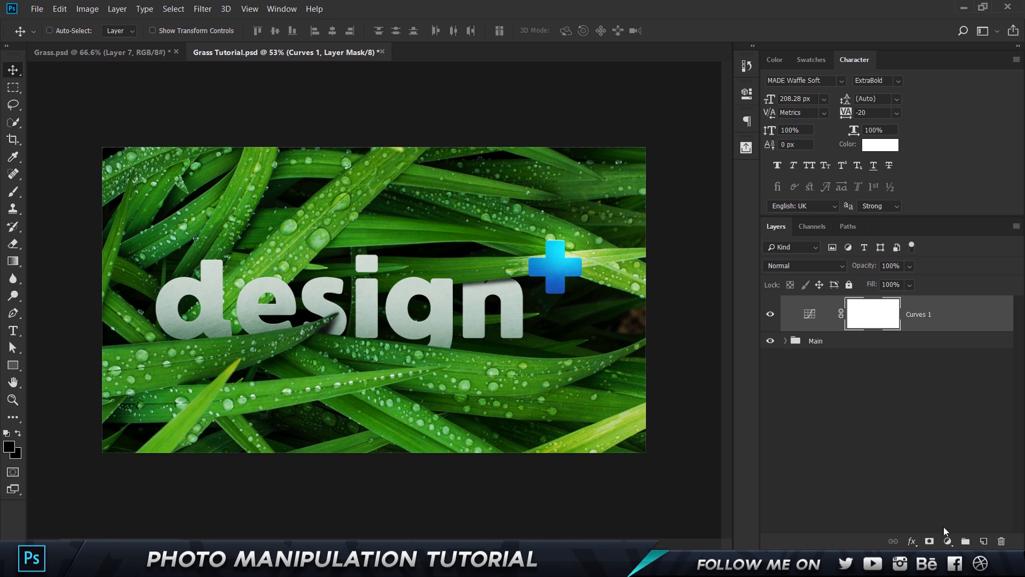
Add a Photo Filter adjustment above the Curves layer using the Green filter.
click(948, 541)
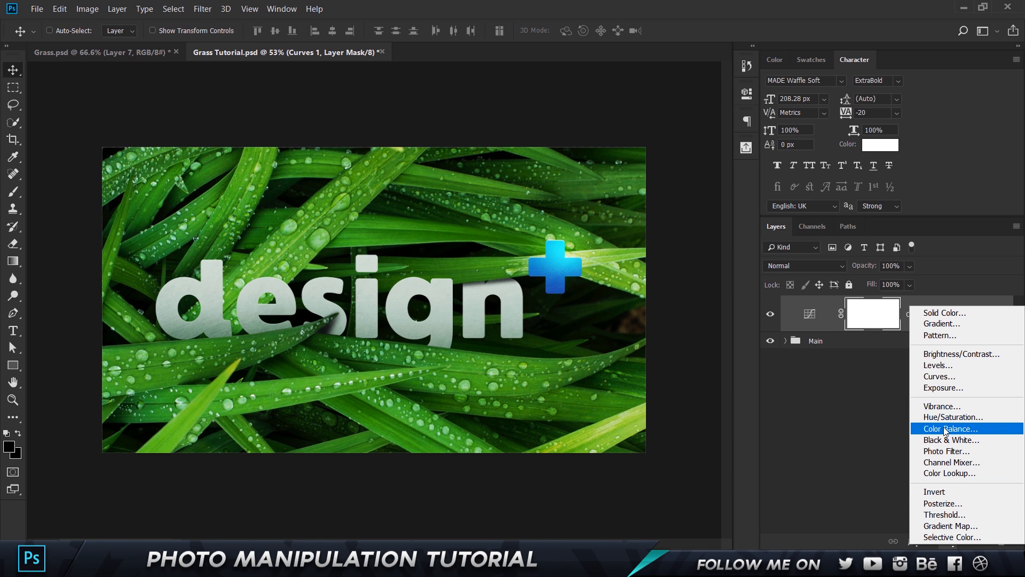
click(954, 451)
click(660, 133)
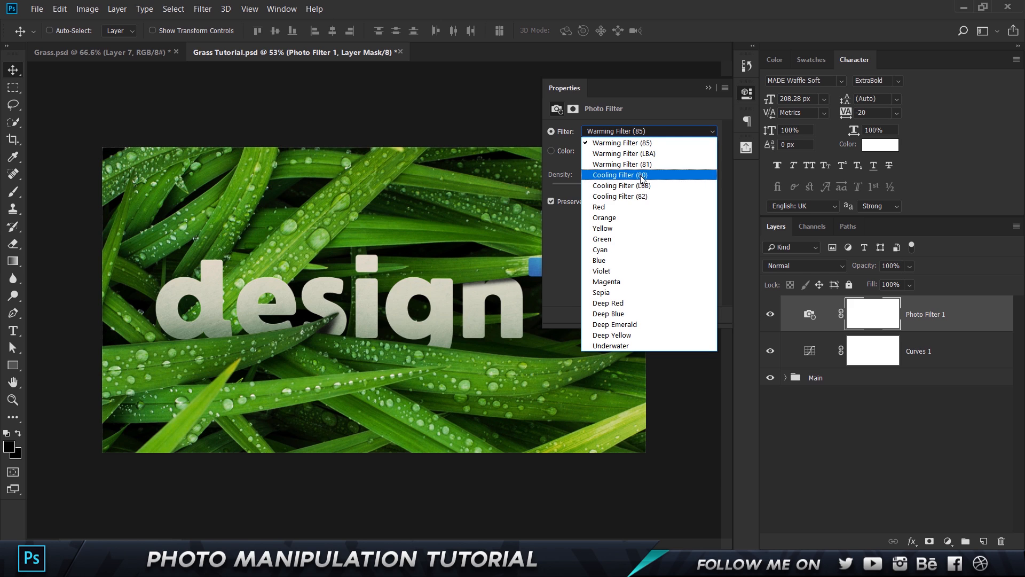
click(624, 239)
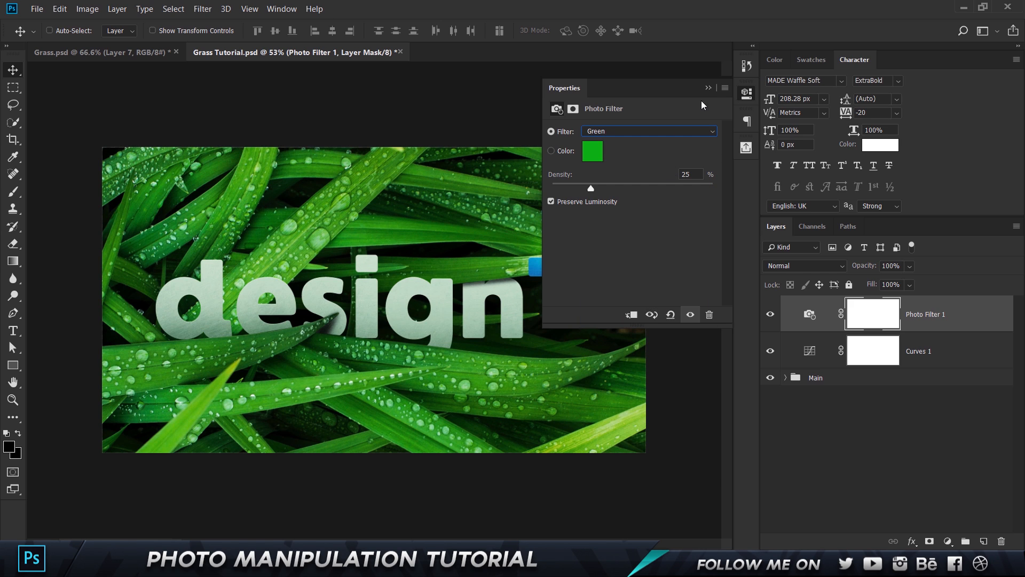
click(709, 88)
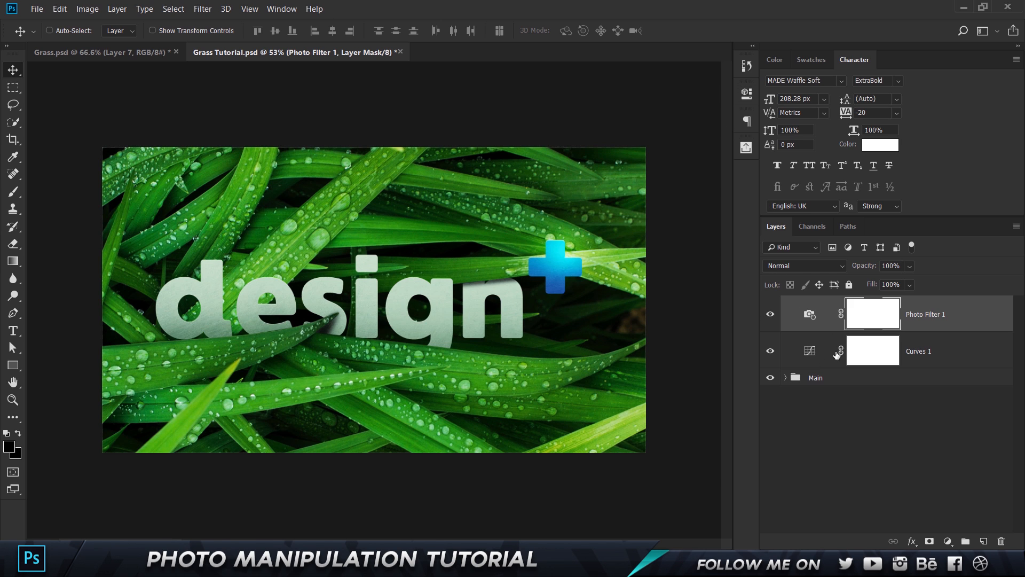
Copy the layer style of the "design copy" layer in Grass.psd.
click(785, 379)
scroll(854, 416, down, 5)
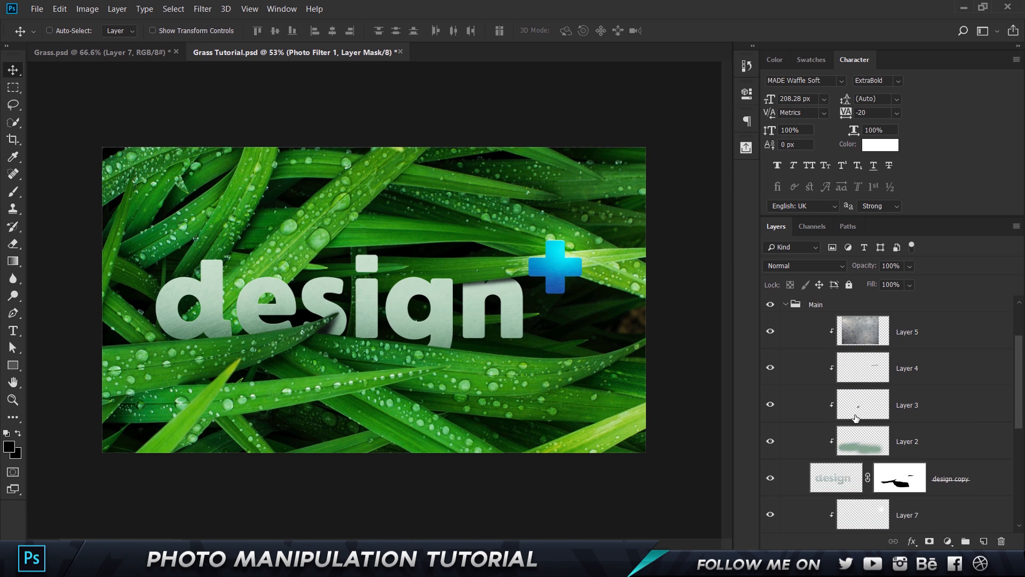
scroll(855, 418, up, 5)
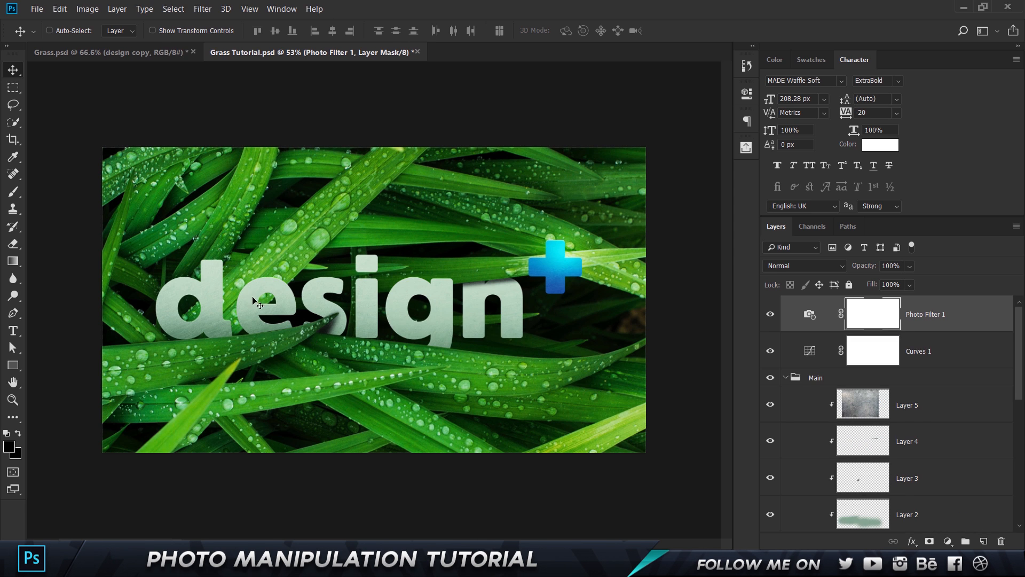
click(132, 54)
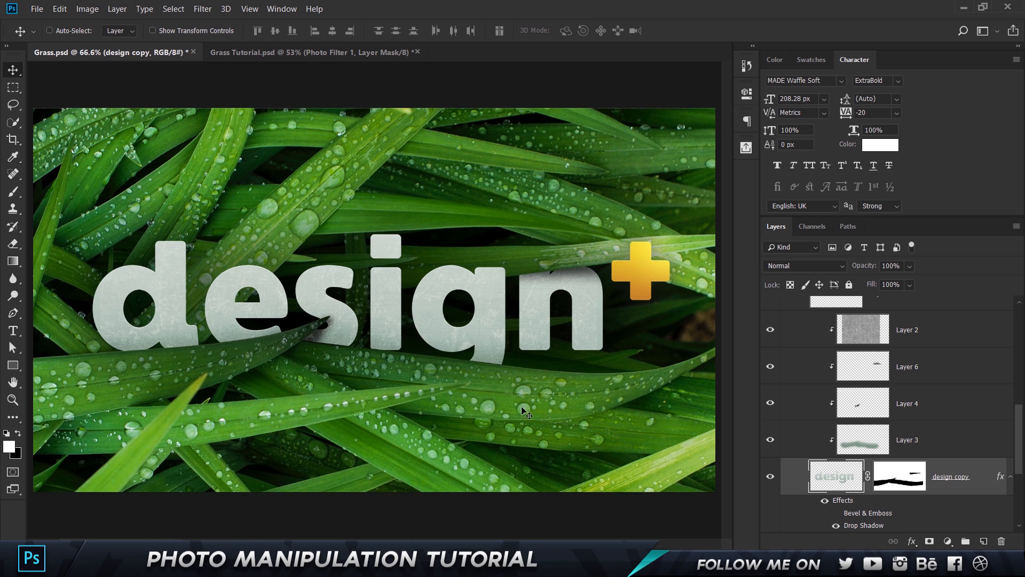
right_click(985, 476)
click(828, 293)
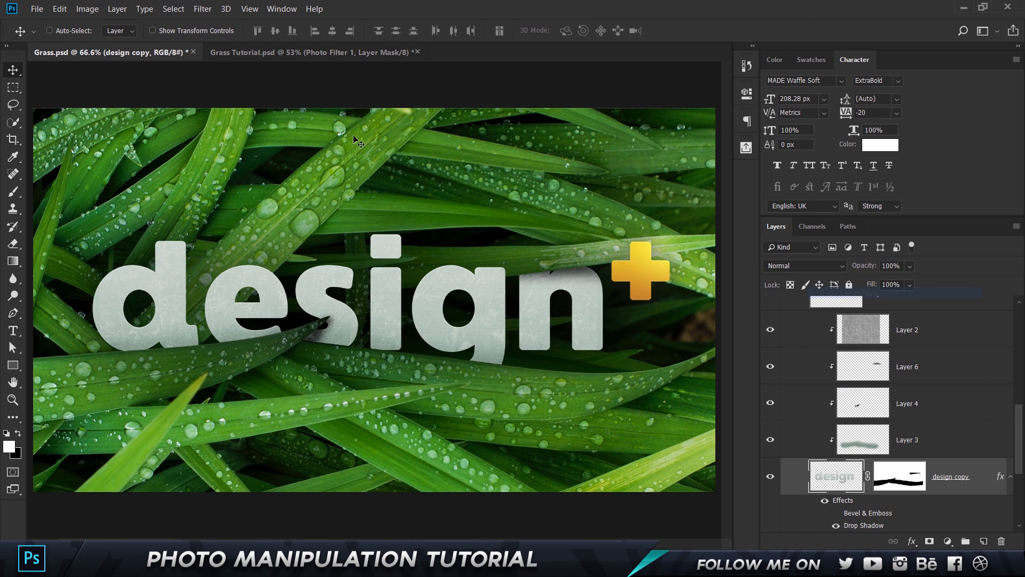
Paste the copied layer style onto the "design copy" layer in Grass Tutorial.psd.
click(347, 53)
scroll(923, 425, down, 5)
scroll(967, 427, down, 2)
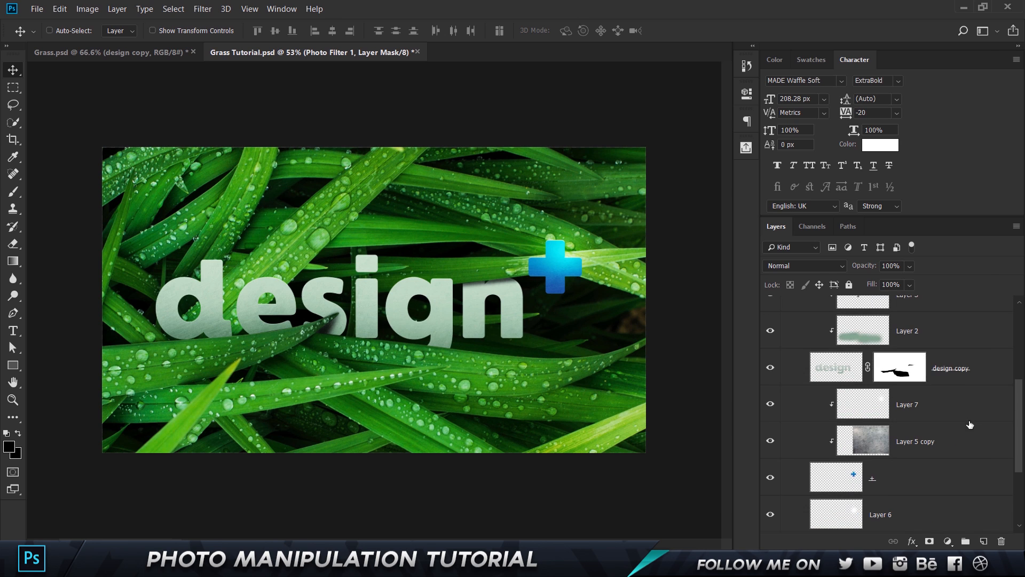
right_click(991, 371)
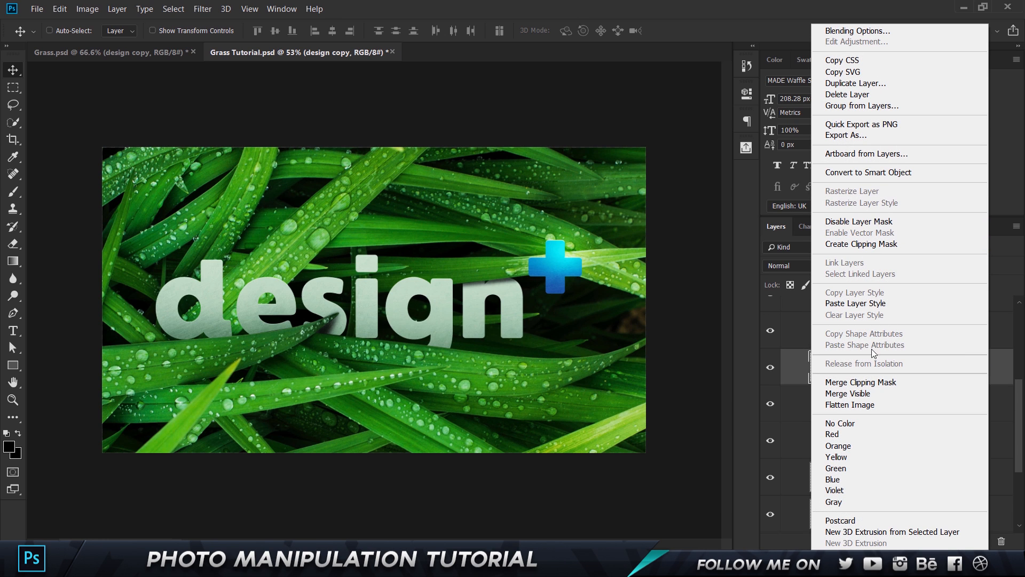
click(871, 302)
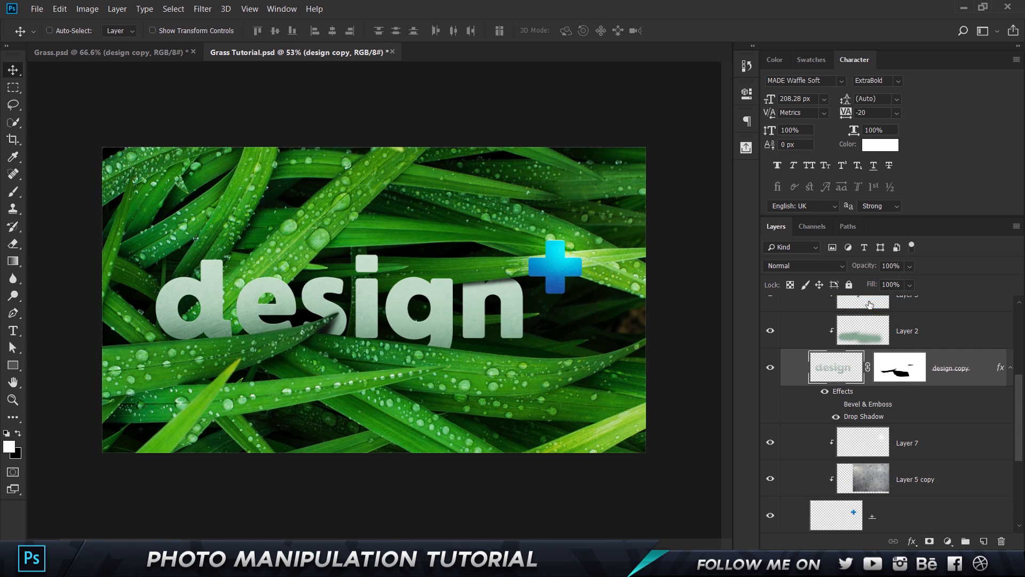
Set the Drop Shadow opacity of the "design copy" layer to 40%.
double_click(988, 360)
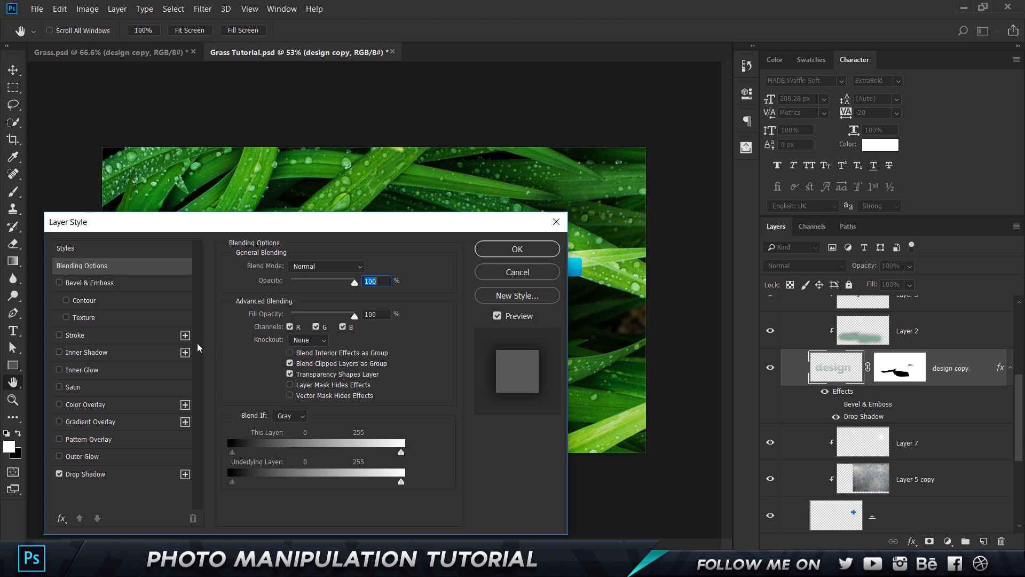
drag(256, 229, 551, 122)
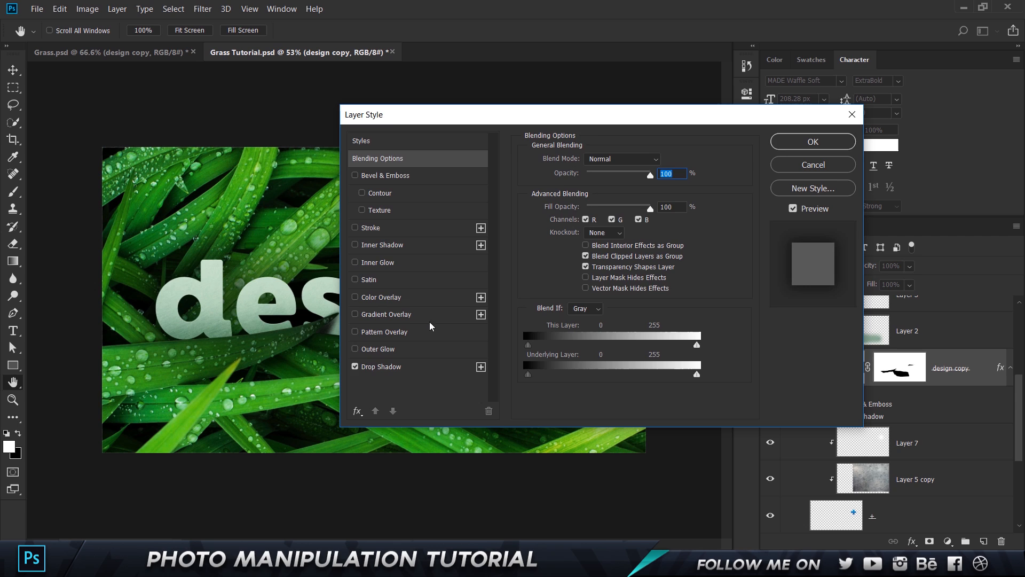
click(373, 367)
double_click(653, 178)
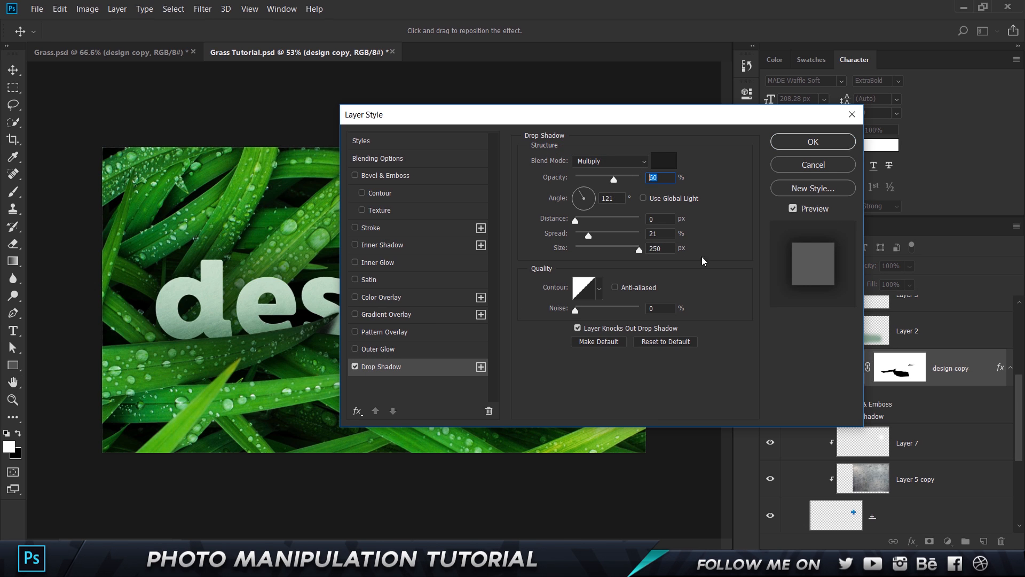
text(40)
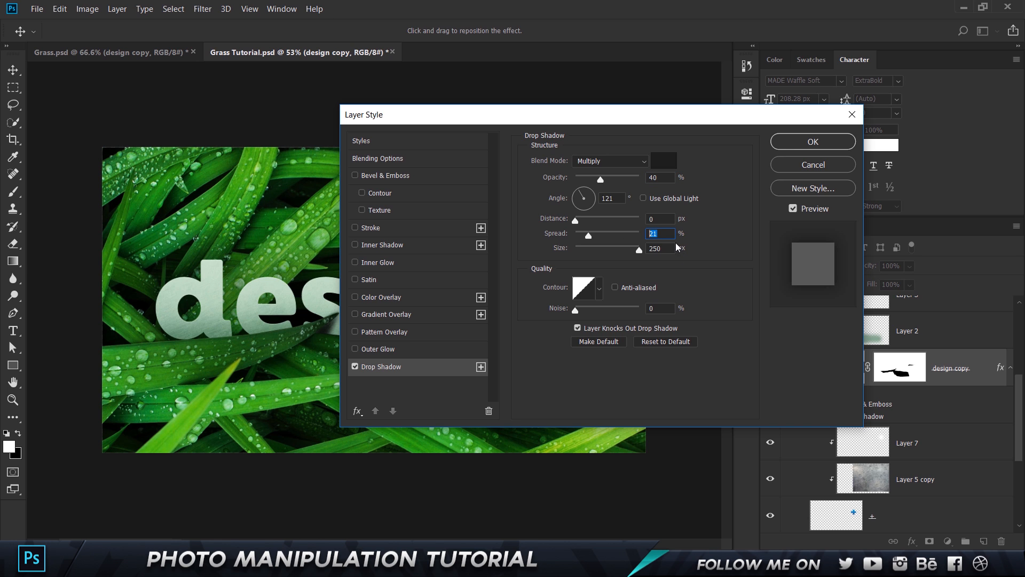
click(801, 143)
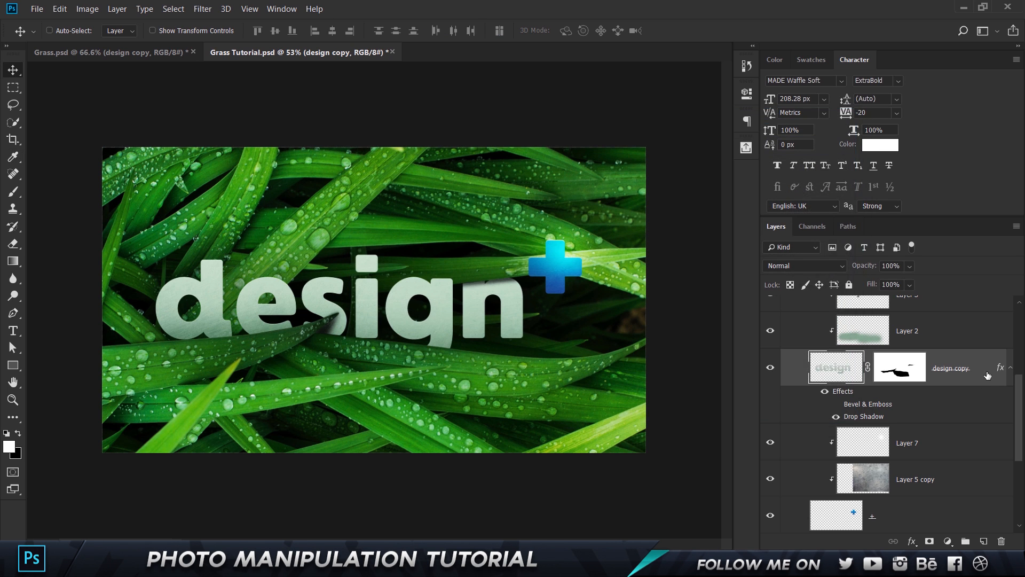
Copy the "design copy" layer style onto the plus sign layer and compare the image with the Curves and Photo Filter adjustments off and on.
right_click(807, 368)
click(856, 293)
scroll(899, 384, down, 4)
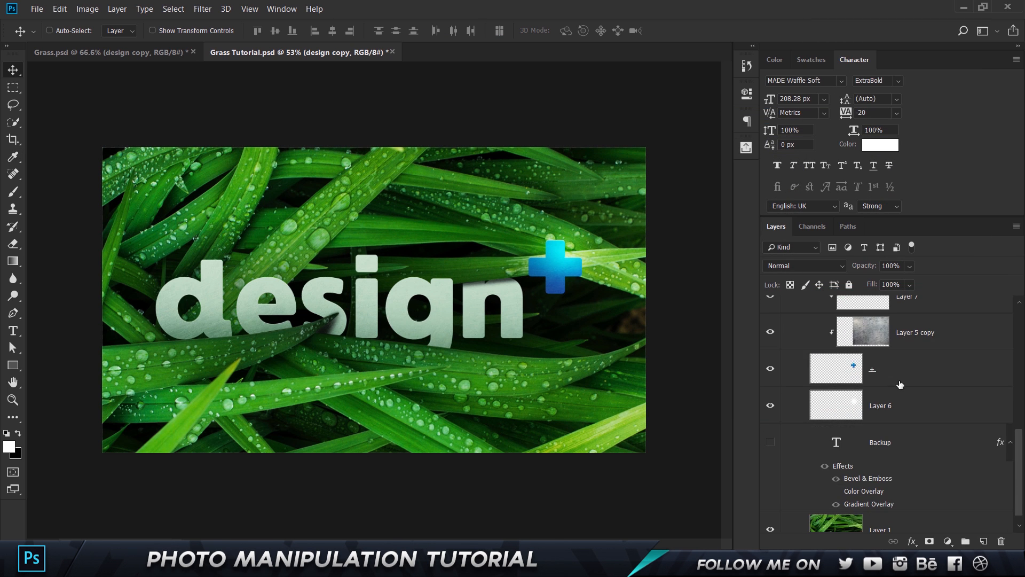
right_click(925, 350)
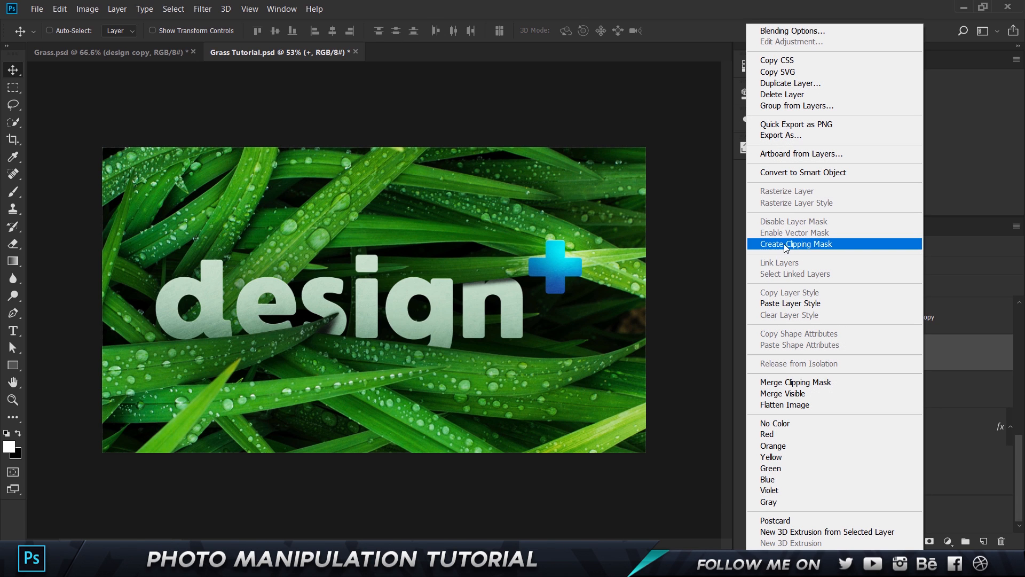
click(805, 304)
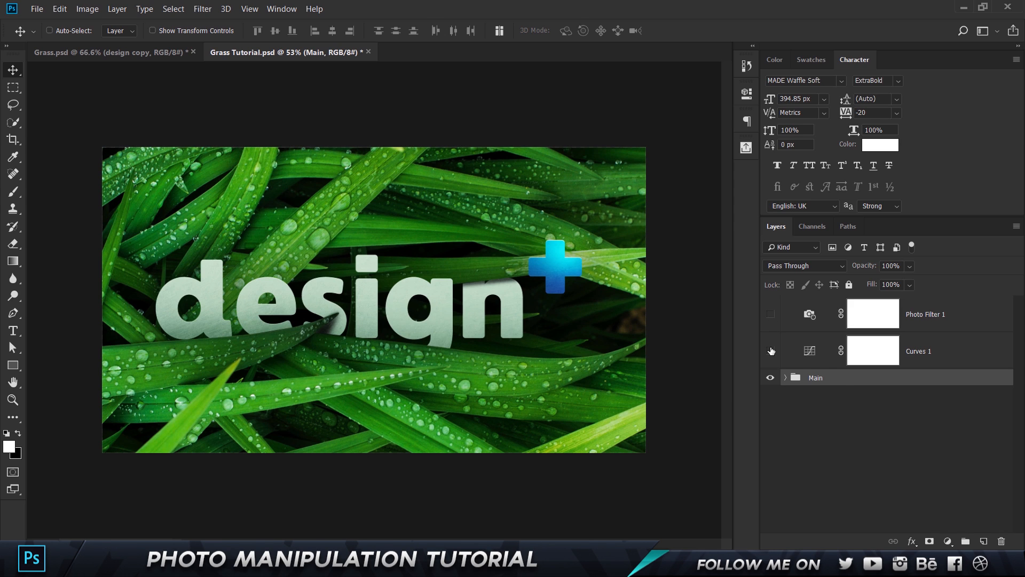
click(771, 351)
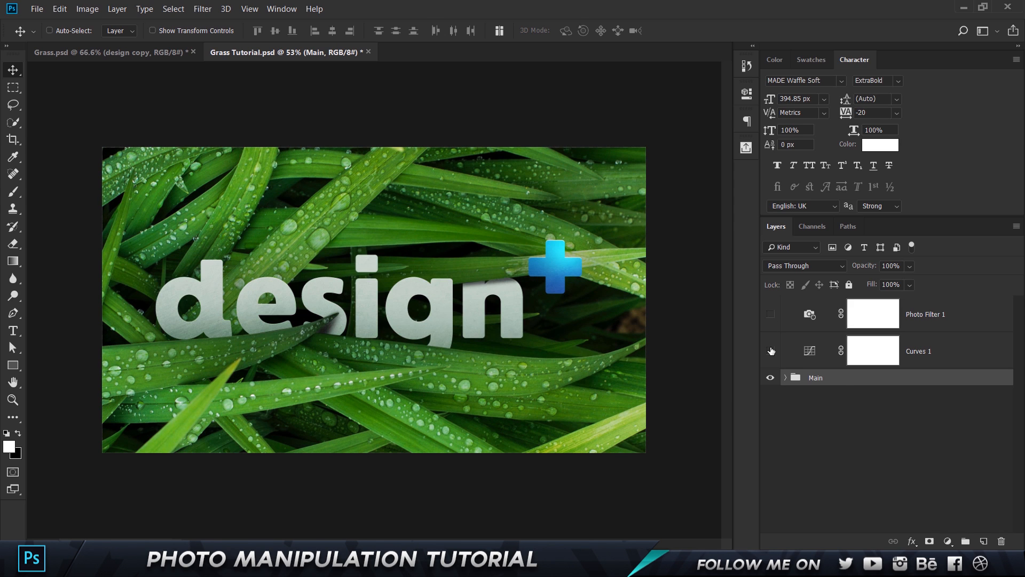
click(770, 314)
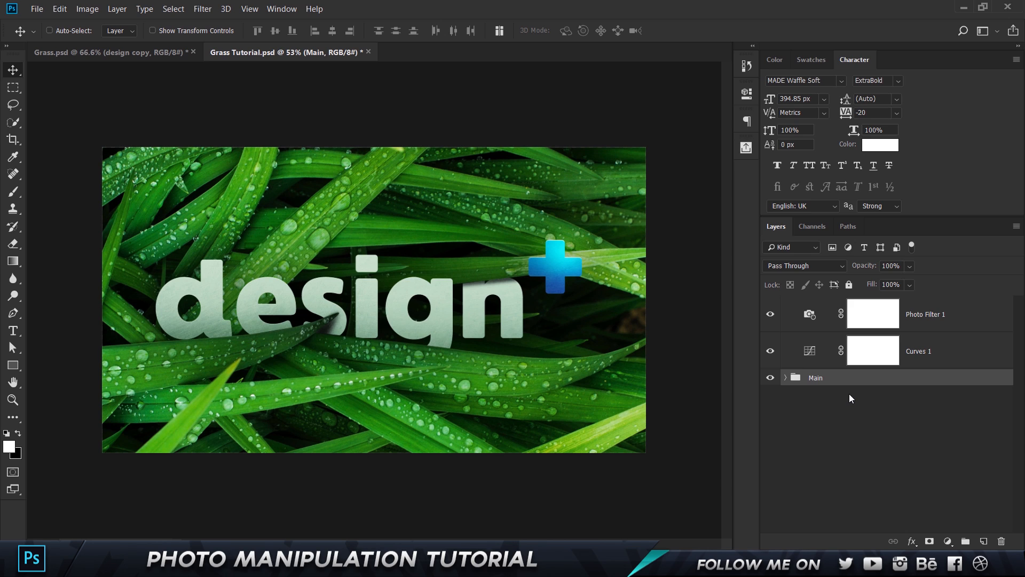
Group the Photo Filter, Curves and Main layers together and name the group "Backup".
shift+click(937, 318)
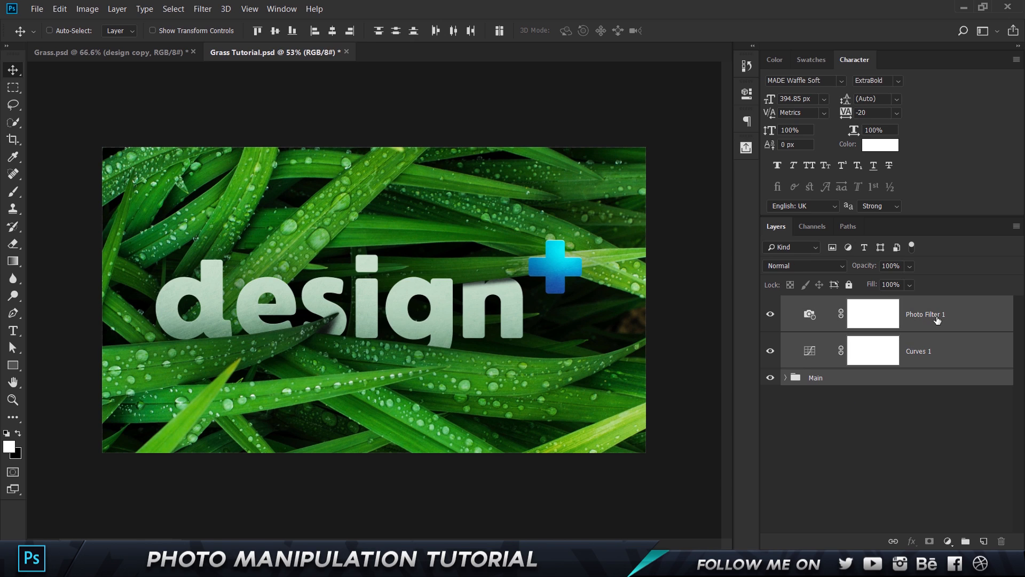
key(ctrl+g)
double_click(816, 304)
text(B)
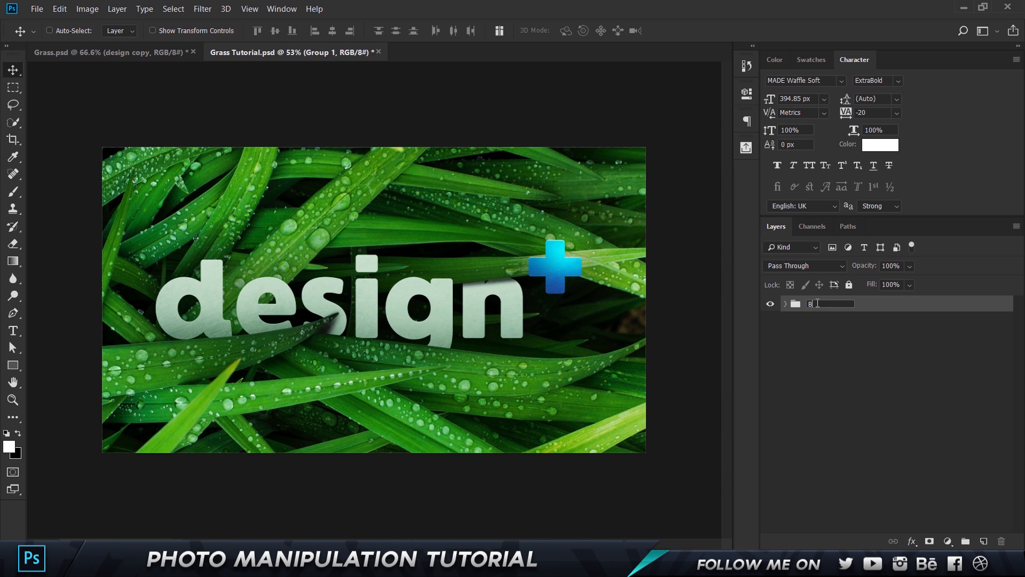
text(ackup)
key(Return)
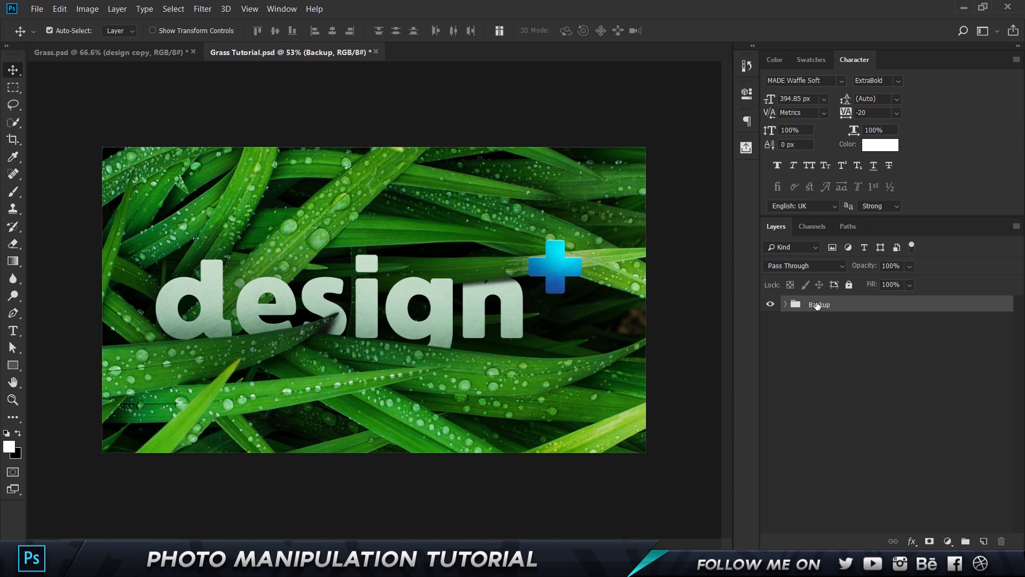
Make a merged single-layer copy of the Backup group trimmed to the canvas bounds, deleting the untrimmed "Backup copy" layer.
key(ctrl+j)
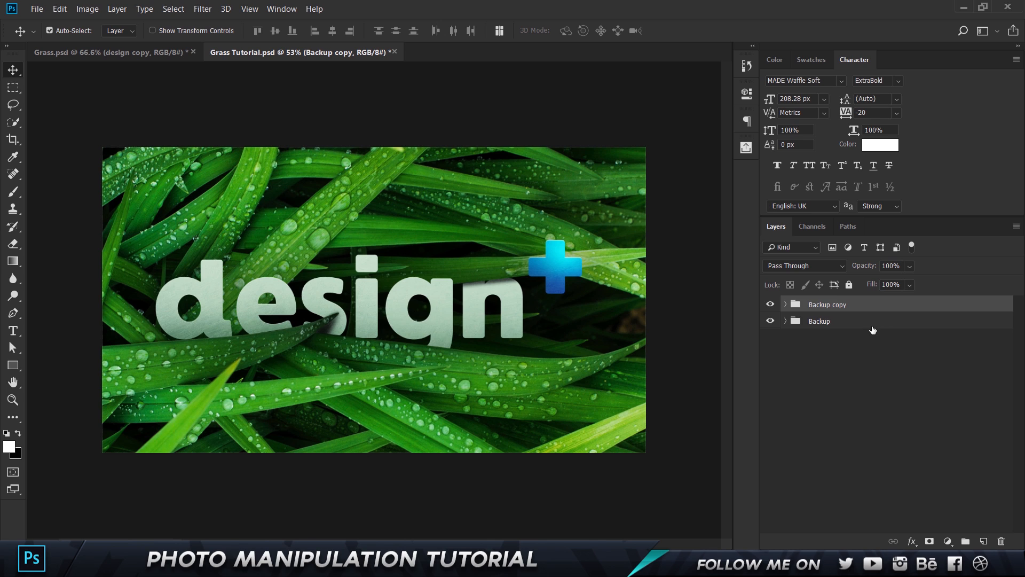
key(ctrl+e)
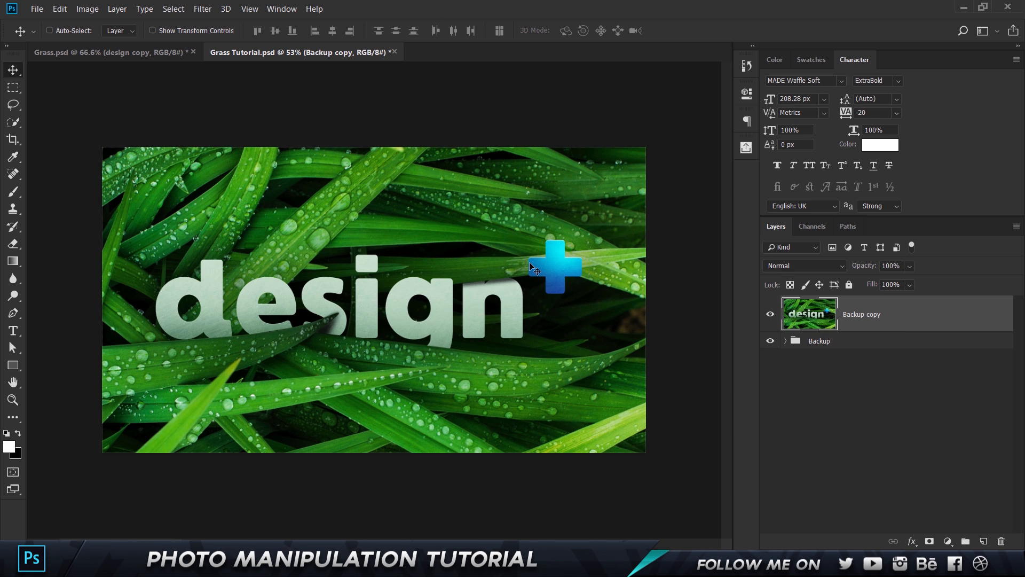
key(ctrl+a)
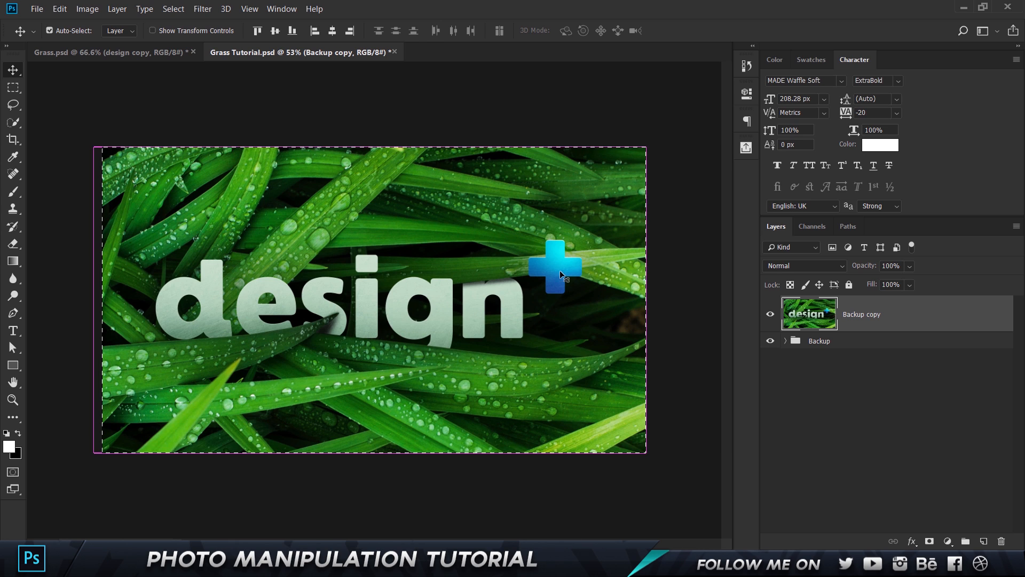
key(ctrl+j)
click(902, 353)
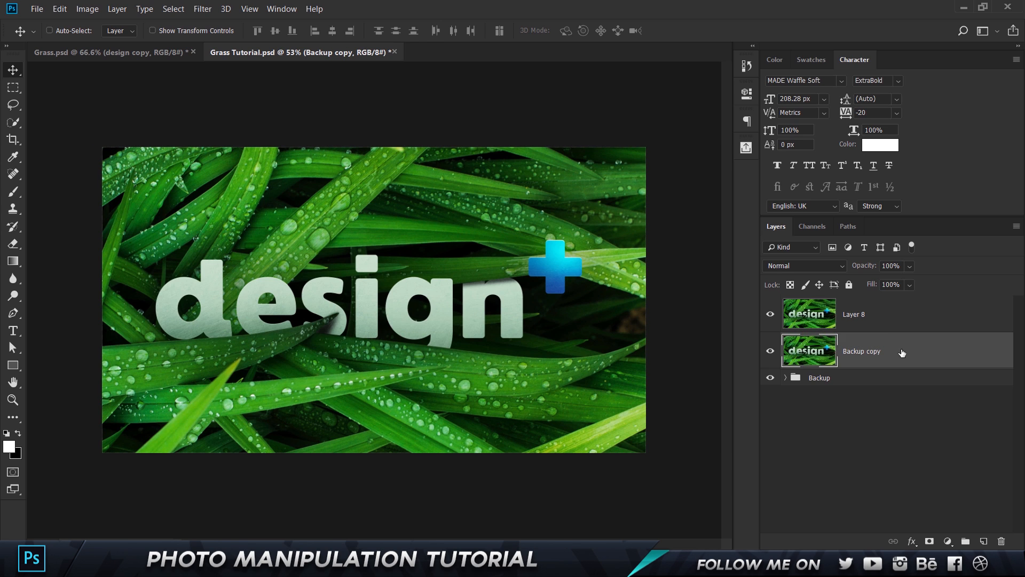
key(Delete)
click(881, 315)
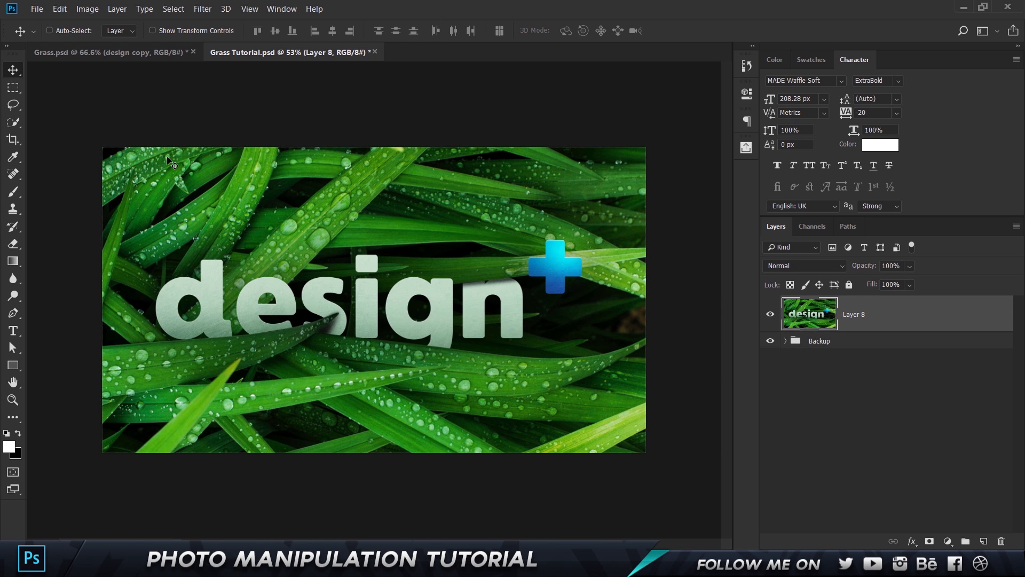
Apply a 15 px Tilt-Shift blur to the merged layer, widening the sharp band around the word and moving the fade limits beyond the canvas.
click(205, 9)
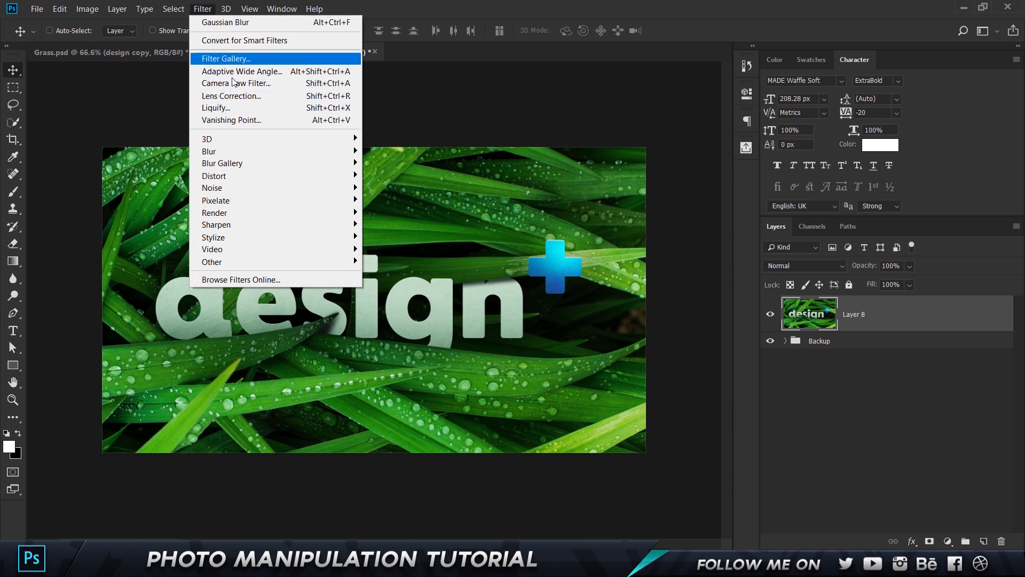
mouse_move(239, 149)
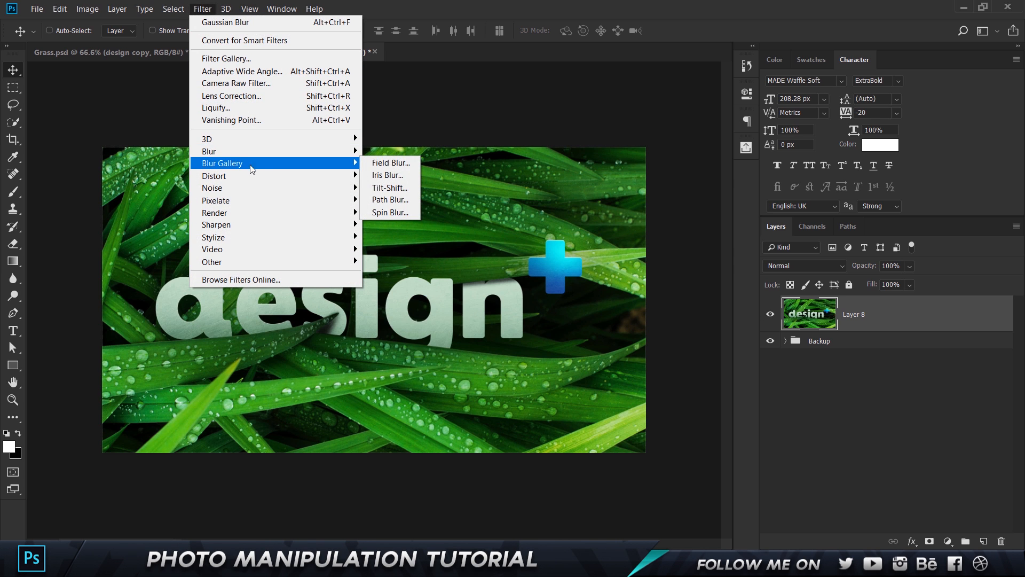
click(384, 190)
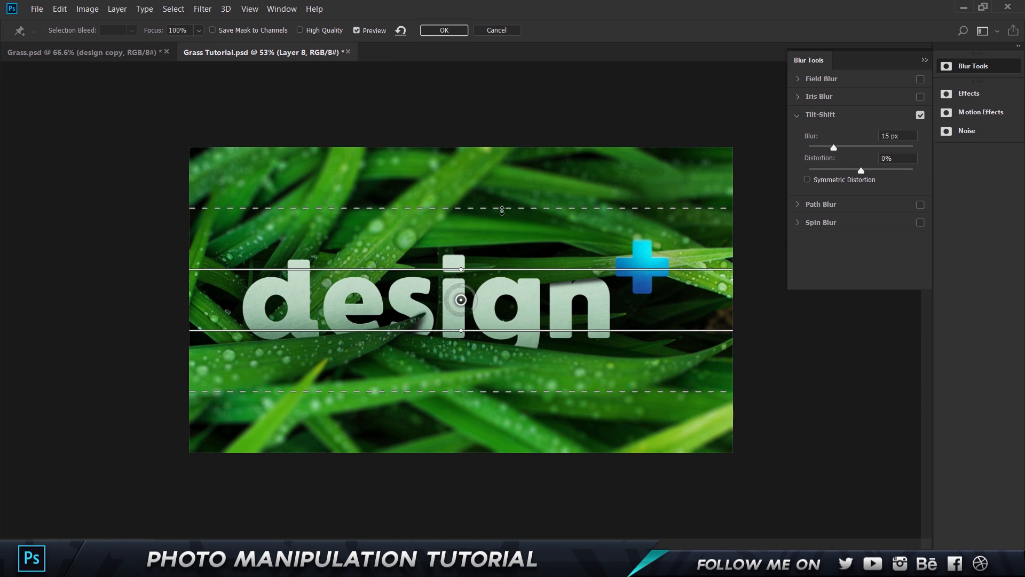
drag(501, 187, 501, 176)
drag(484, 265, 486, 229)
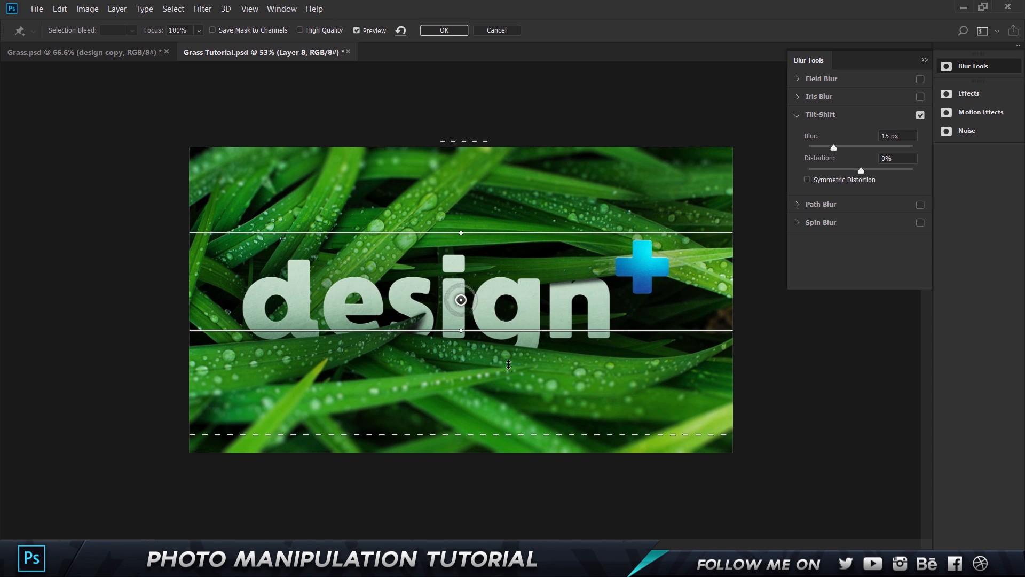
drag(508, 365, 509, 367)
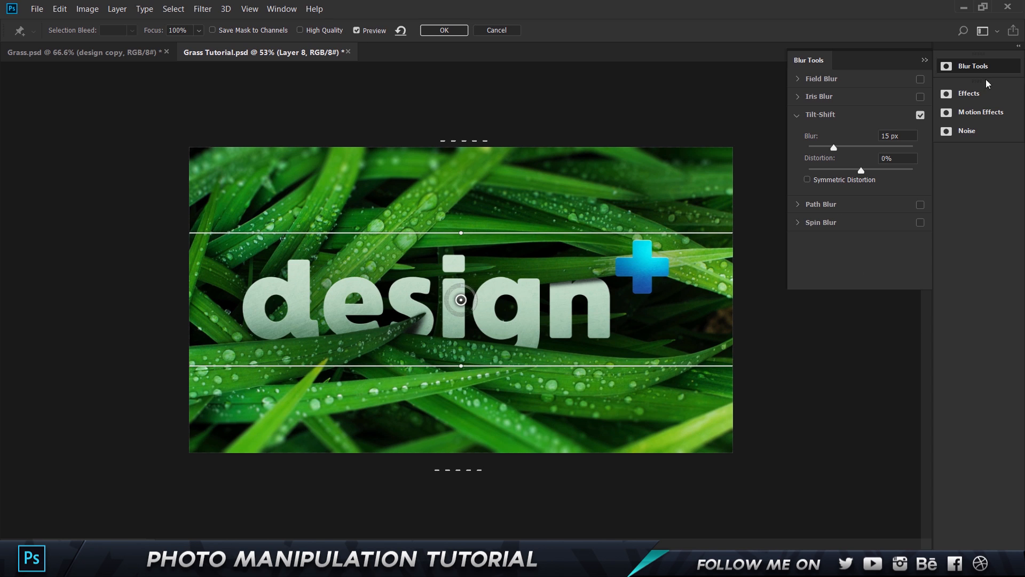
click(444, 31)
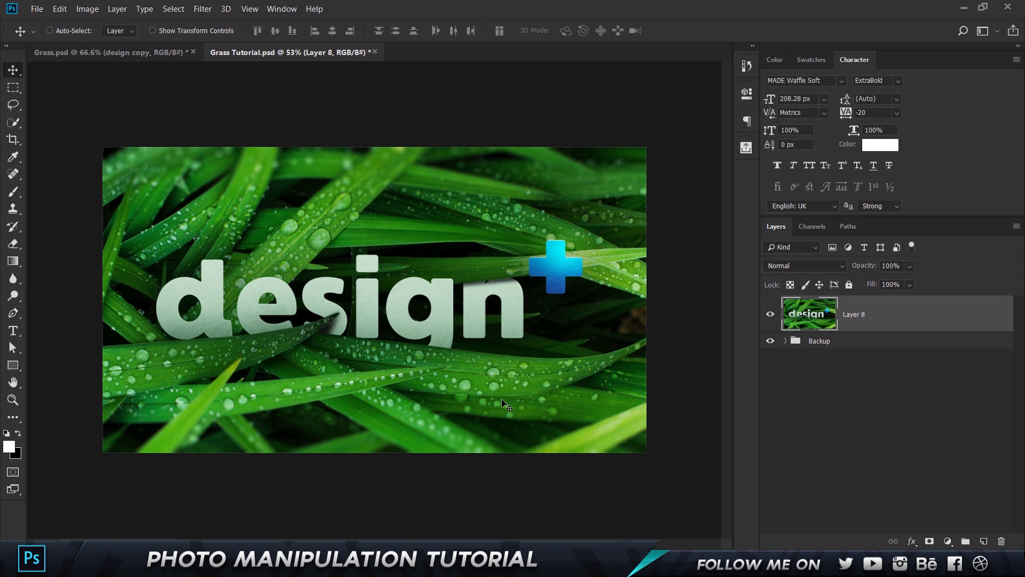
Add a new empty layer on top and select the area outside an ellipse that spans the whole canvas.
click(983, 542)
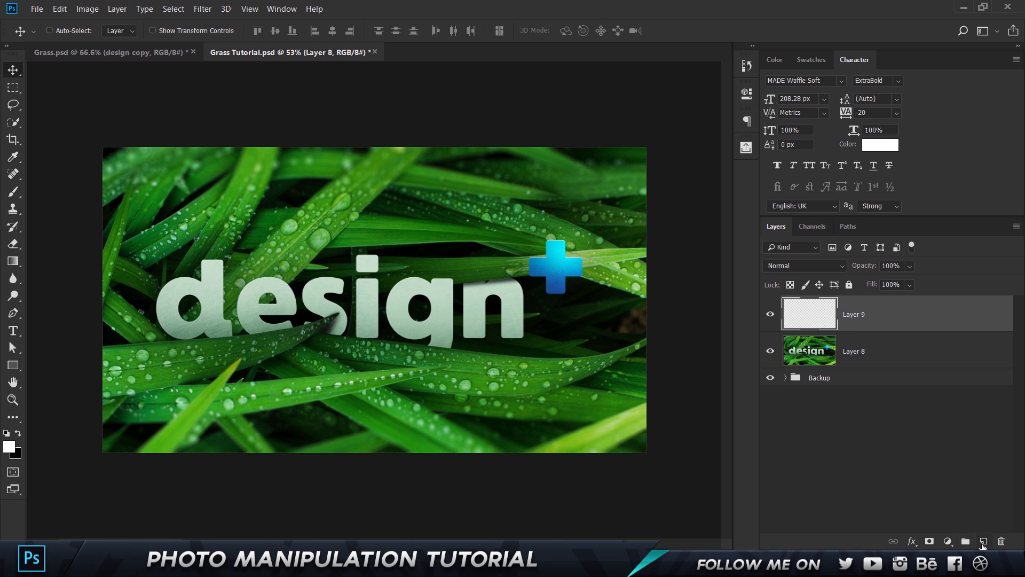
click(13, 87)
click(53, 95)
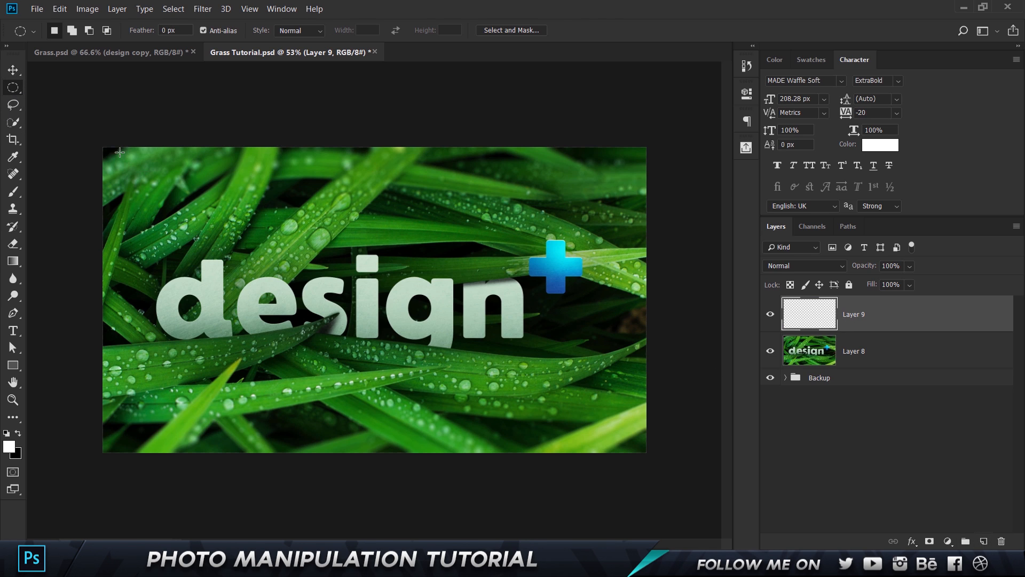
drag(102, 146, 648, 452)
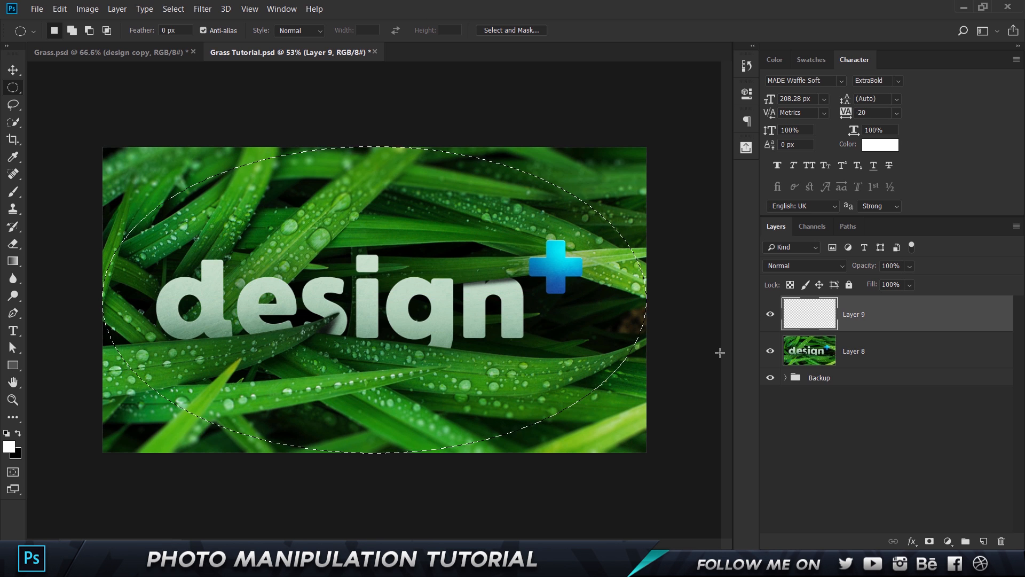
key(ctrl+shift+i)
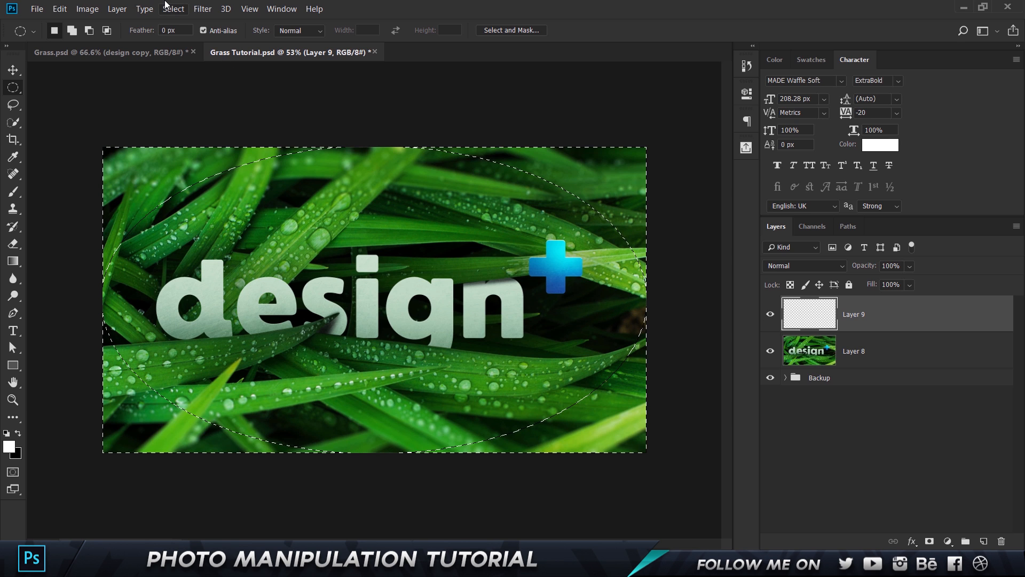
Fill the area outside the ellipse on Layer 9 with black and remove the selection.
click(208, 11)
mouse_move(181, 11)
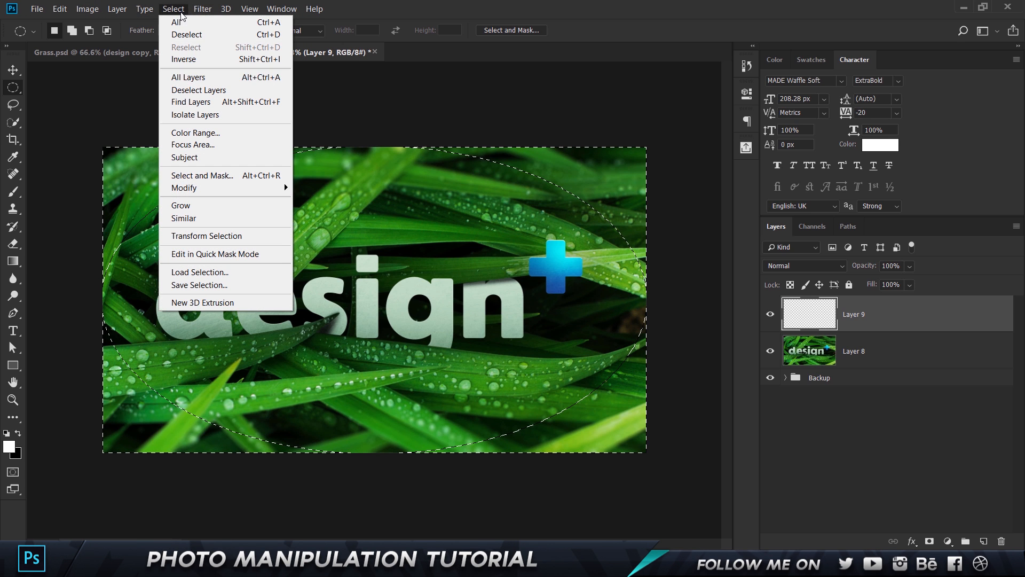
click(610, 4)
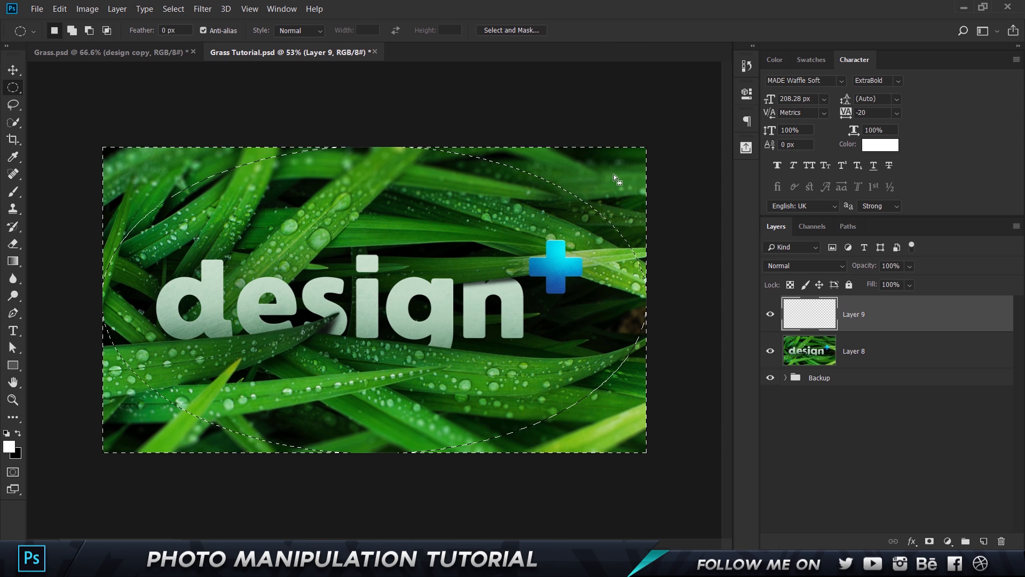
key(x)
key(alt+BackSpace)
key(ctrl+d)
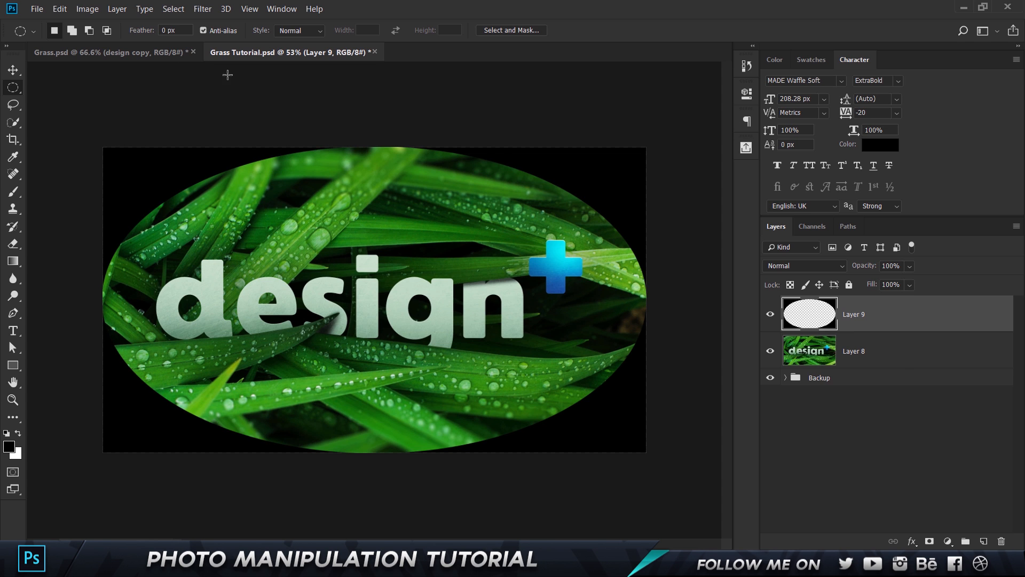
Check the opacity of Layer 10 in Grass.psd, return to Grass Tutorial.psd, and set Layer 9's opacity to 25% after trying 10%.
click(158, 54)
scroll(930, 306, up, 5)
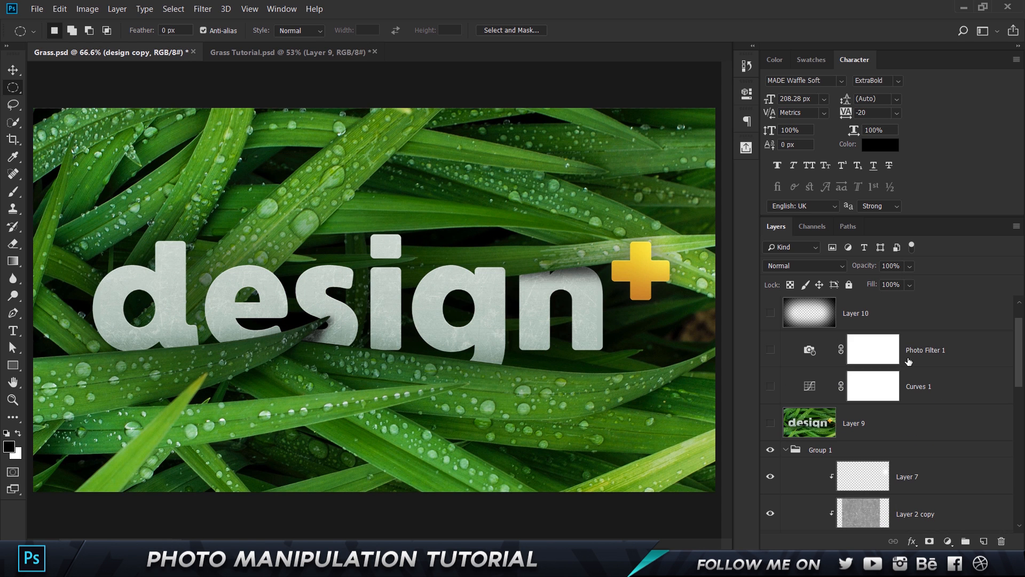
click(904, 328)
click(333, 53)
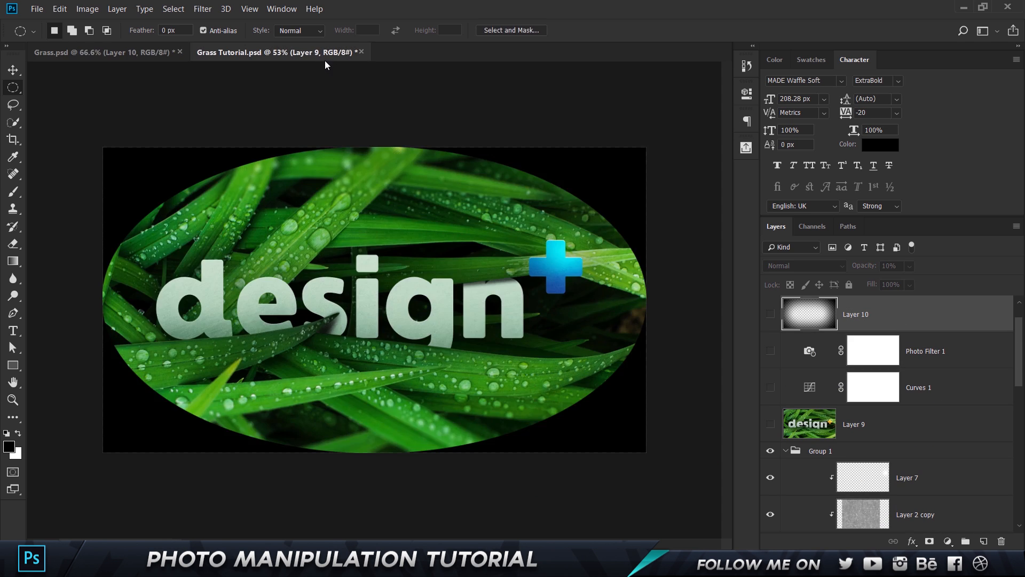
click(866, 264)
text(10)
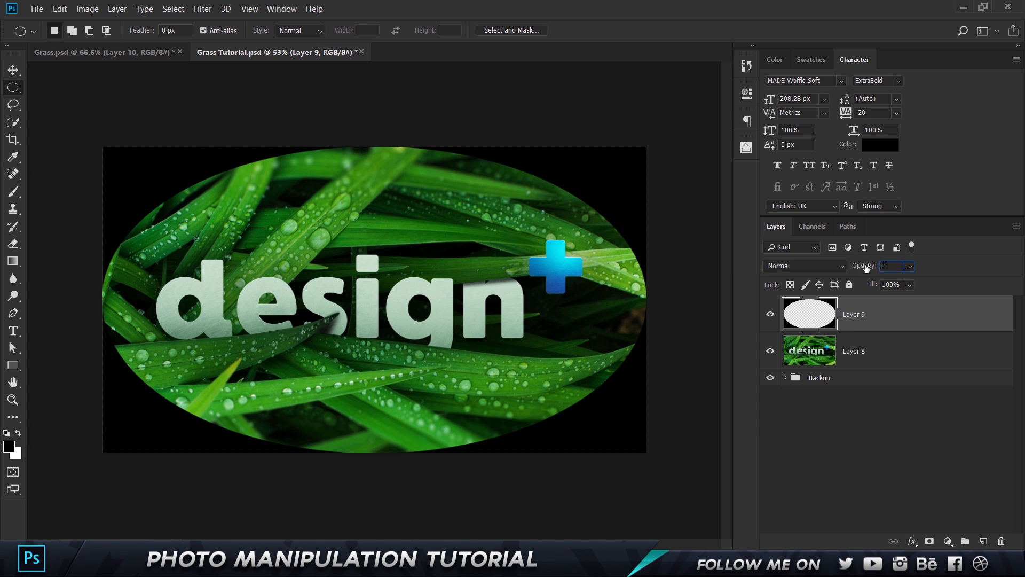
key(Return)
click(872, 270)
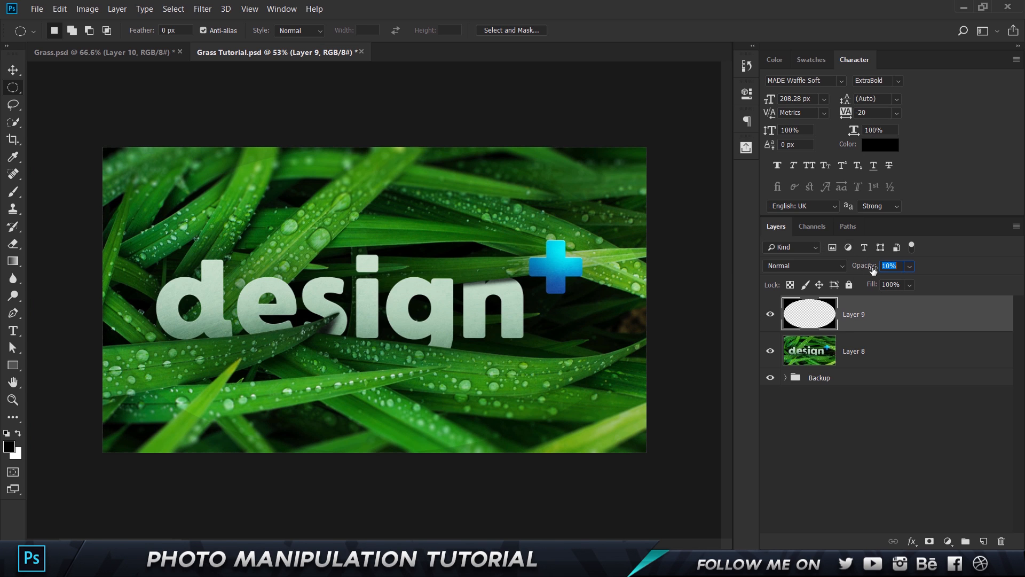
text(25)
key(Return)
Apply a Gaussian Blur with a 20 px radius to the black border on Layer 9.
key(v)
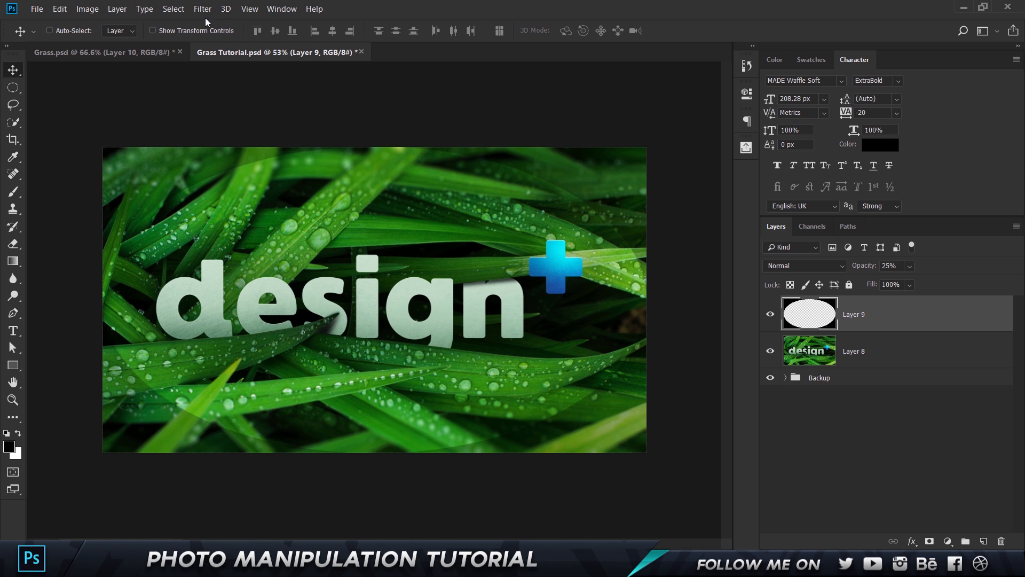
click(203, 9)
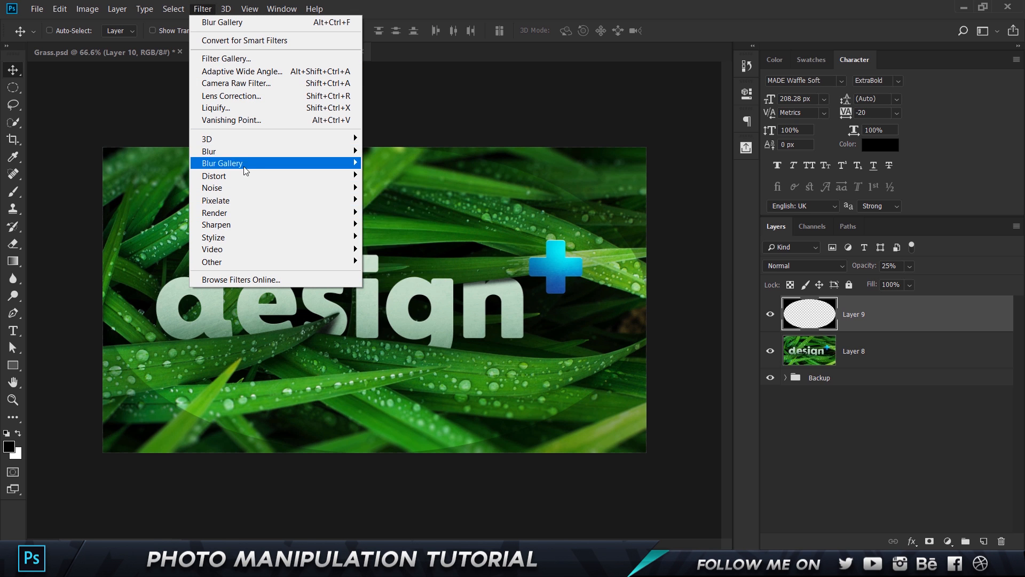
mouse_move(245, 152)
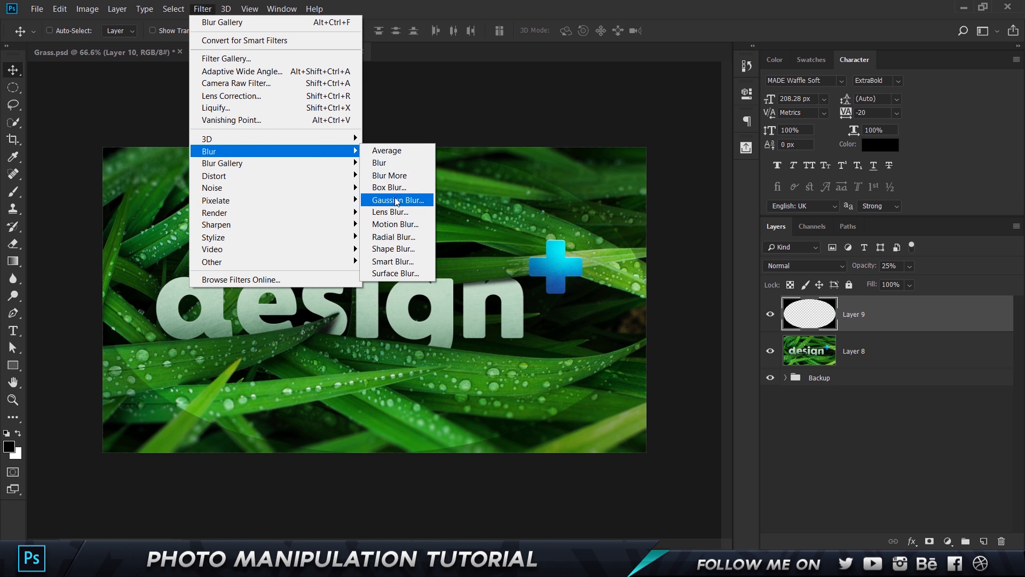
click(397, 200)
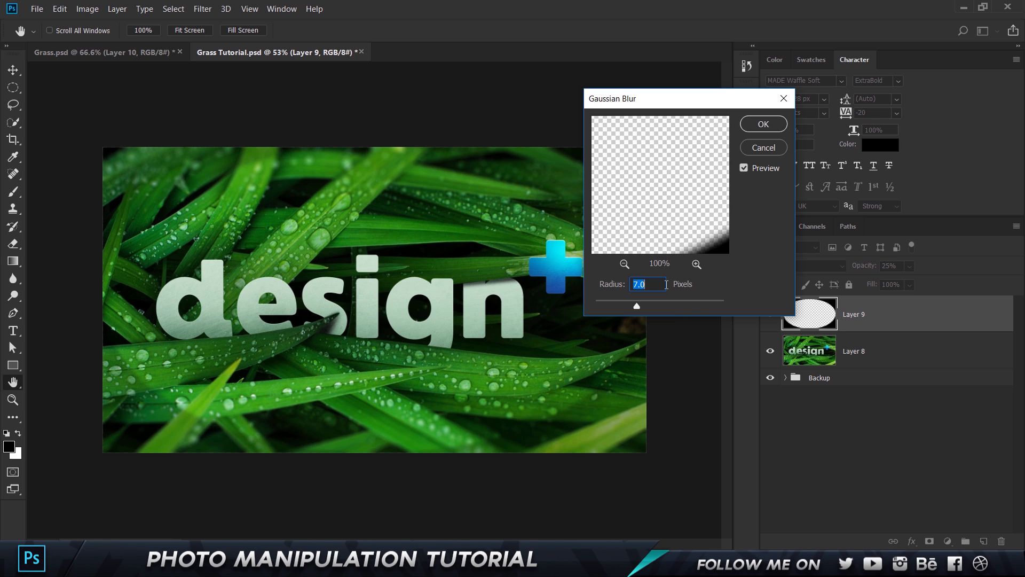
text(5)
text(20)
key(Return)
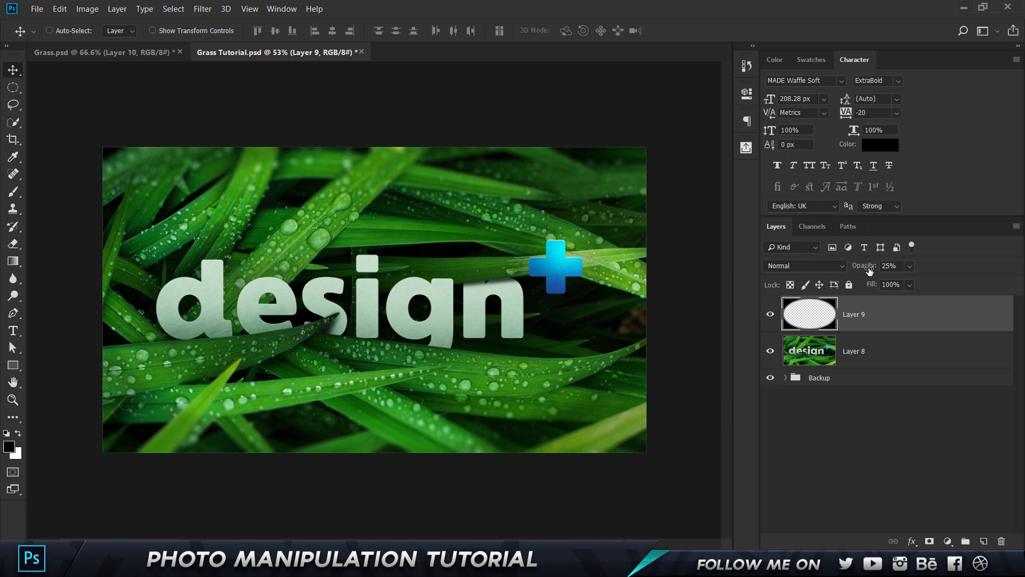
Set Layer 9's opacity to 20% after trying 65%, and hide the layer to compare the image without the vignette.
click(869, 268)
text(65)
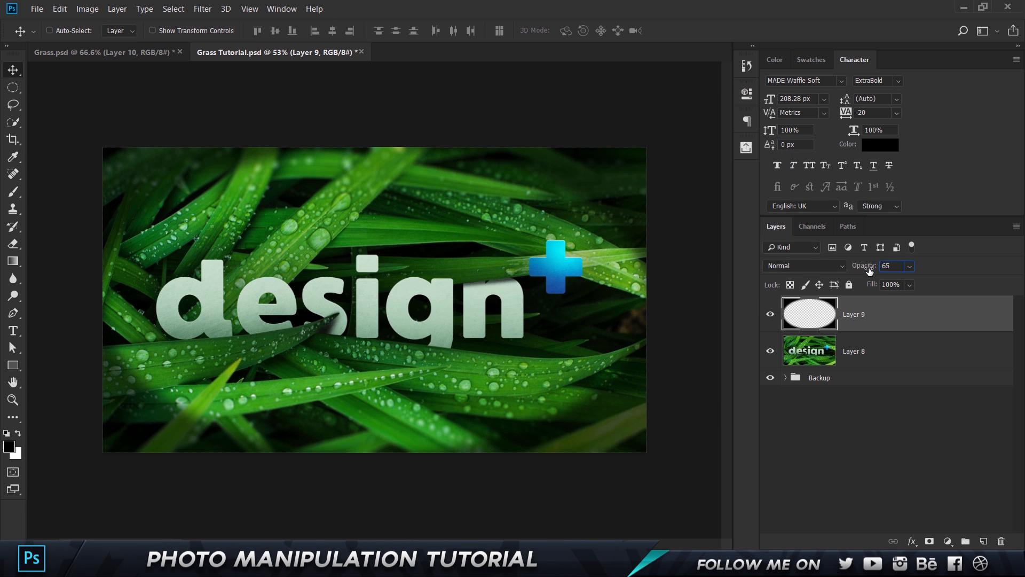
text(20)
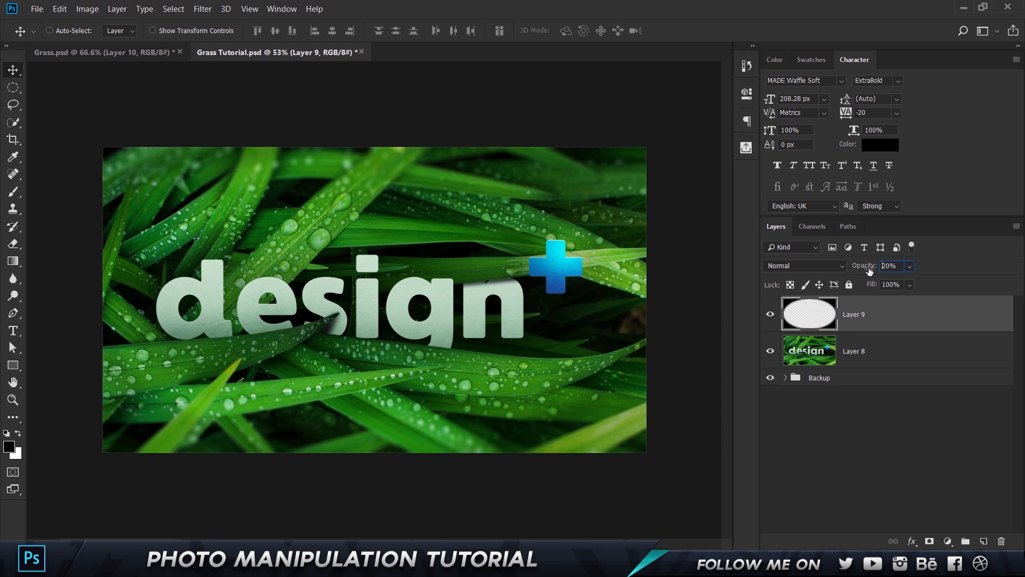
click(769, 316)
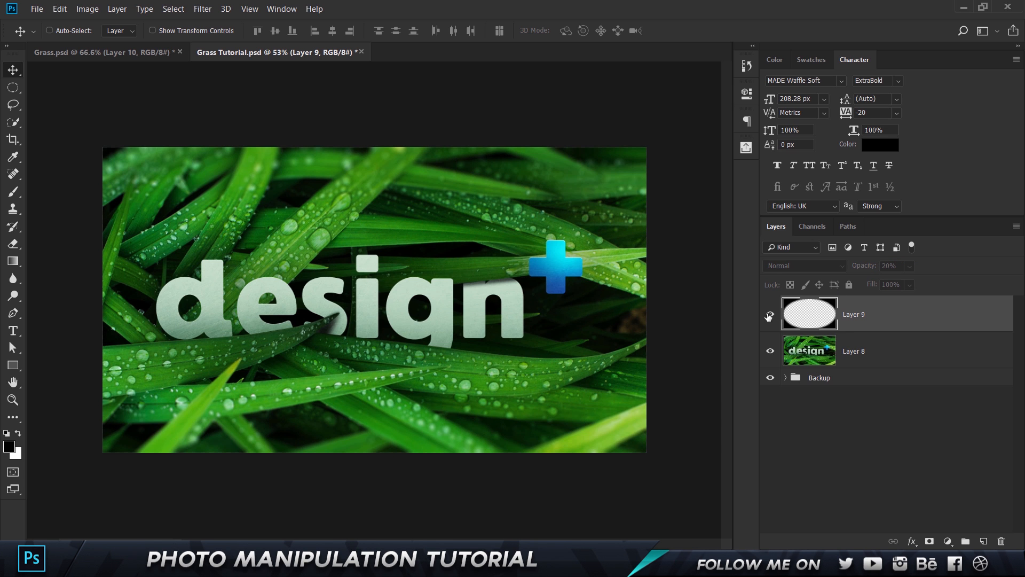